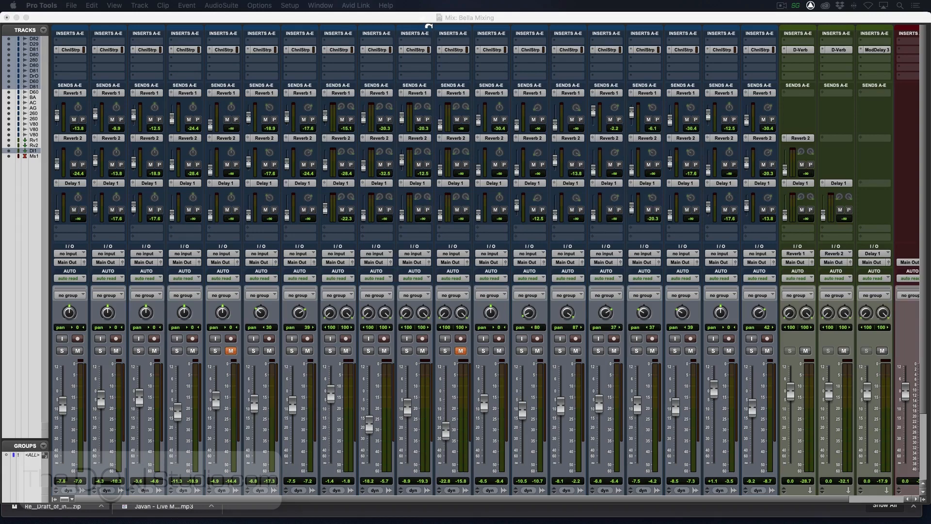
- Bring up the Edit window and audition the full mix from just before bar 11
click(427, 21)
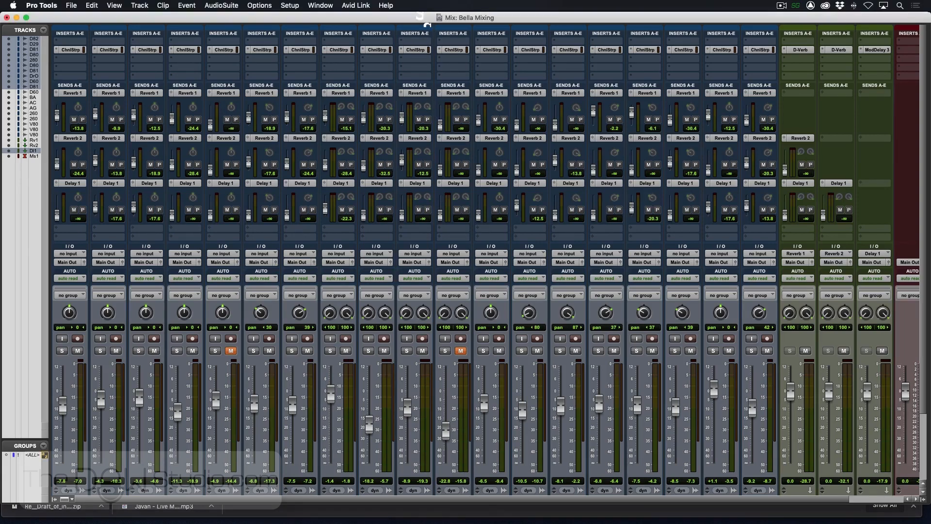
key(super+equal)
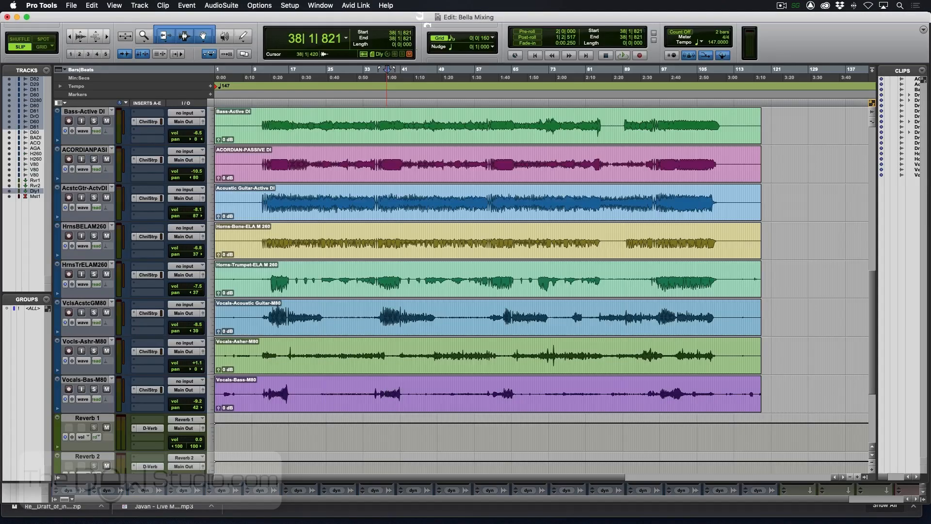
click(259, 115)
key(space)
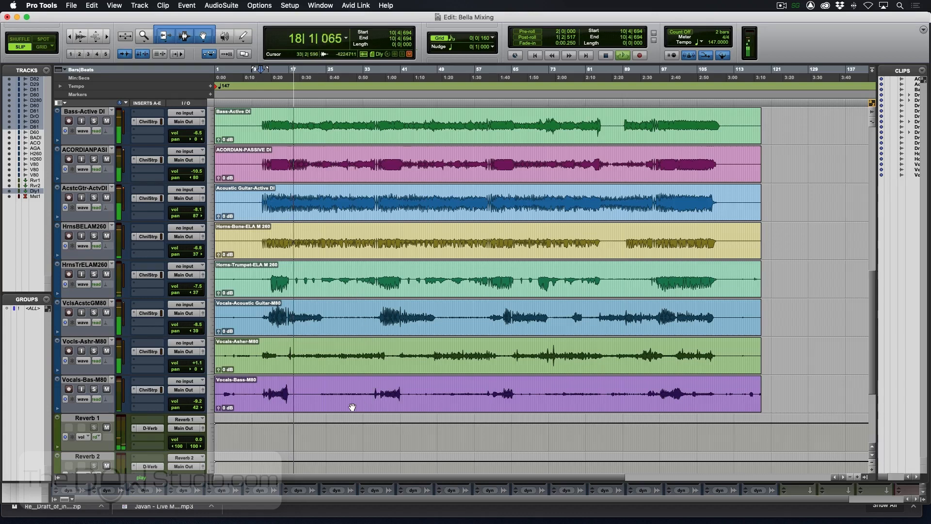
key(space)
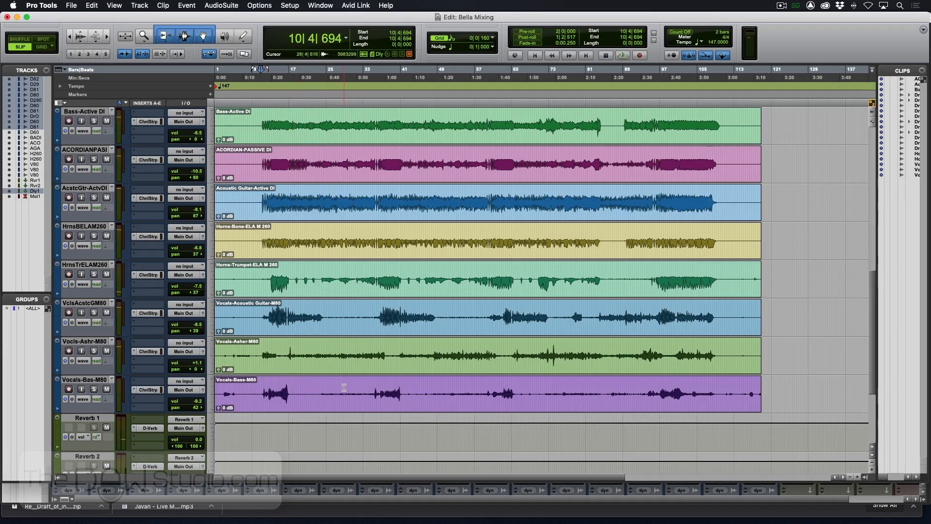
- Open the Channel Strip on the Vocals-Bass-M80 track and solo that track during playback
click(148, 389)
key(shift+s)
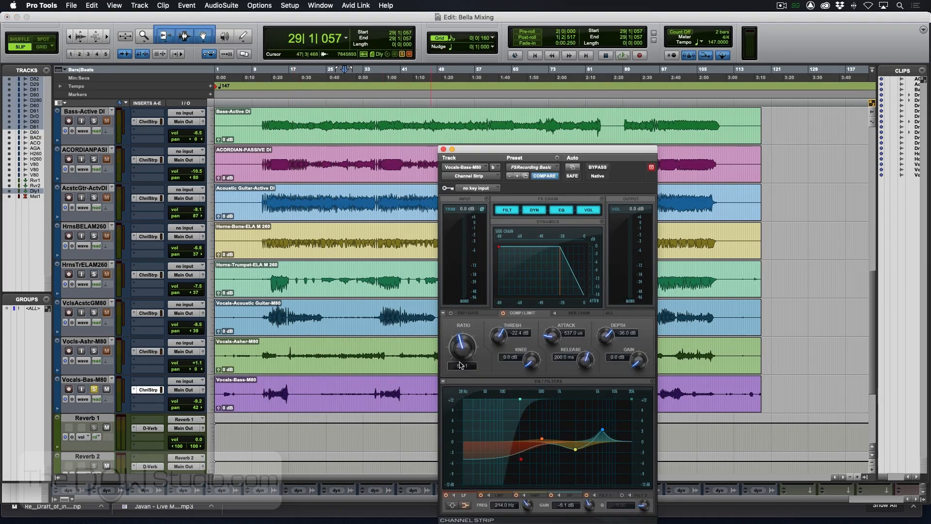
key(space)
click(373, 387)
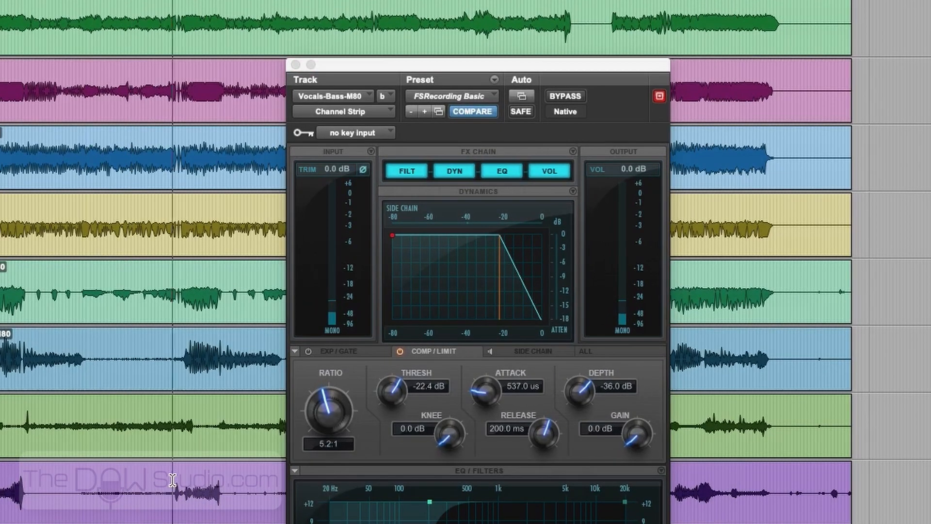
- Enable the expander/gate on the bass vocal's Channel Strip with a ratio of 1:1.8 and a threshold of -47.3 dB
click(333, 350)
click(333, 350)
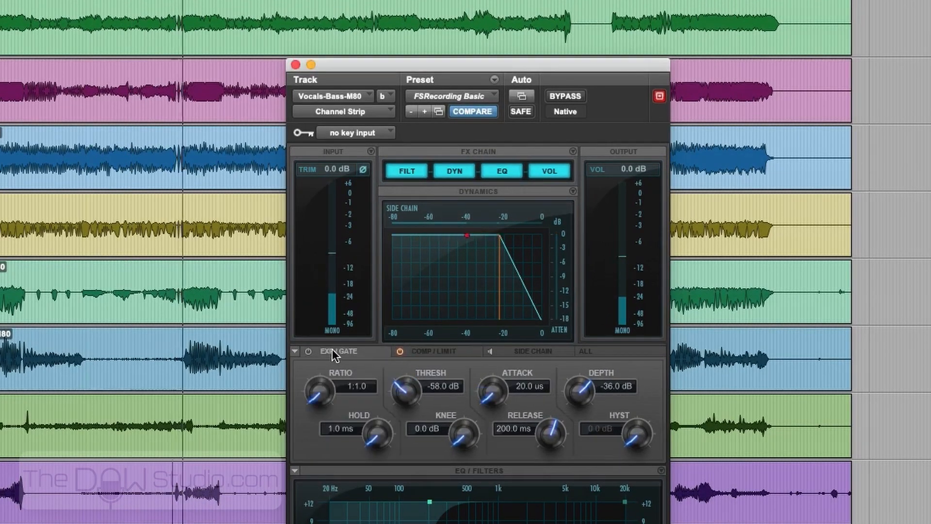
click(308, 351)
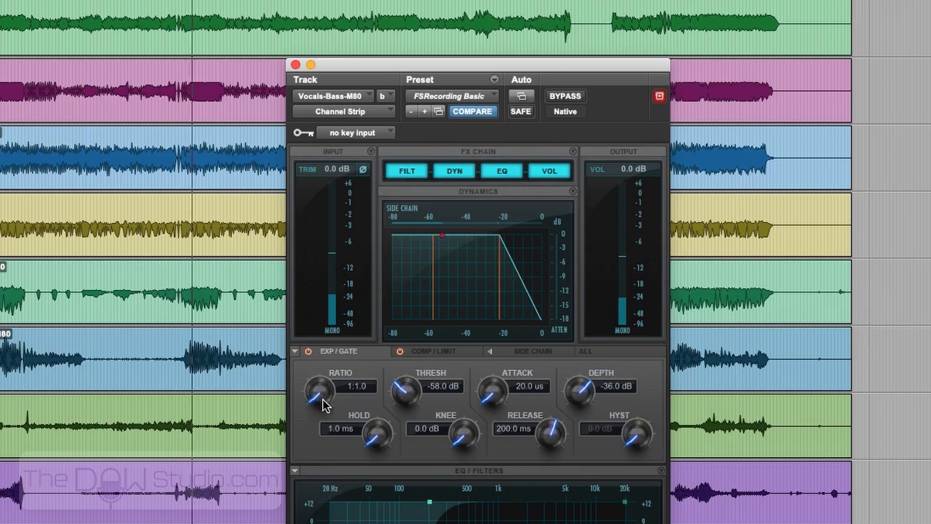
drag(322, 398, 323, 307)
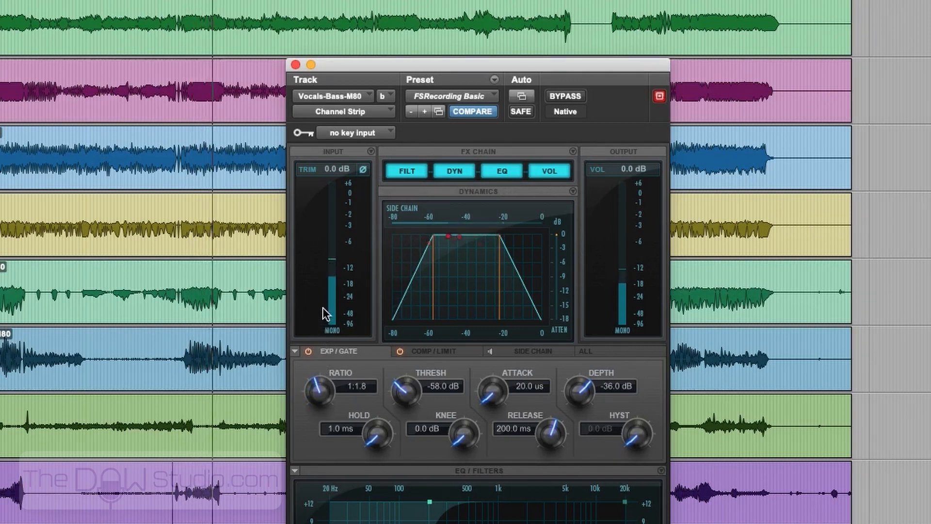
drag(408, 391, 409, 346)
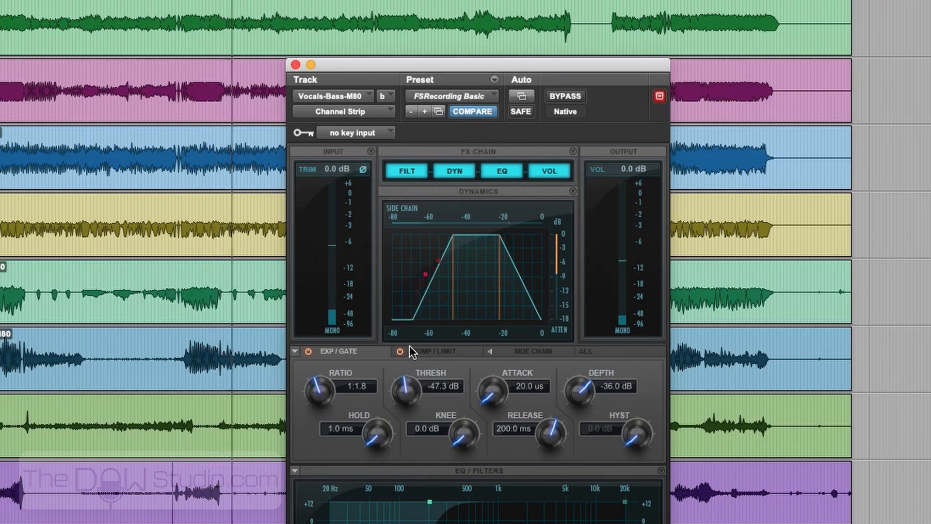
- Separate the quiet passage before the third loud phrase on the bass vocal track into its own clip and raise its clip gain to +6.9 dB
drag(379, 61, 594, 1)
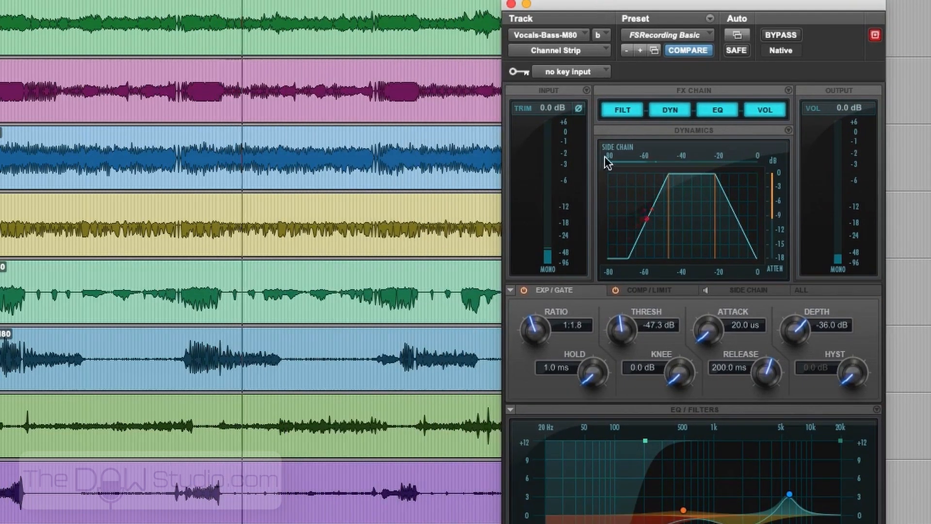
click(306, 472)
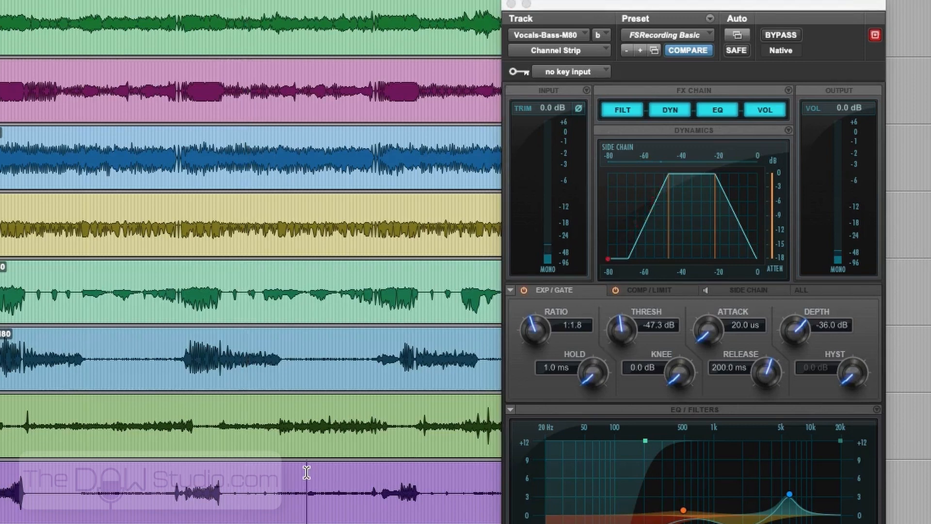
scroll(305, 502, right, 10)
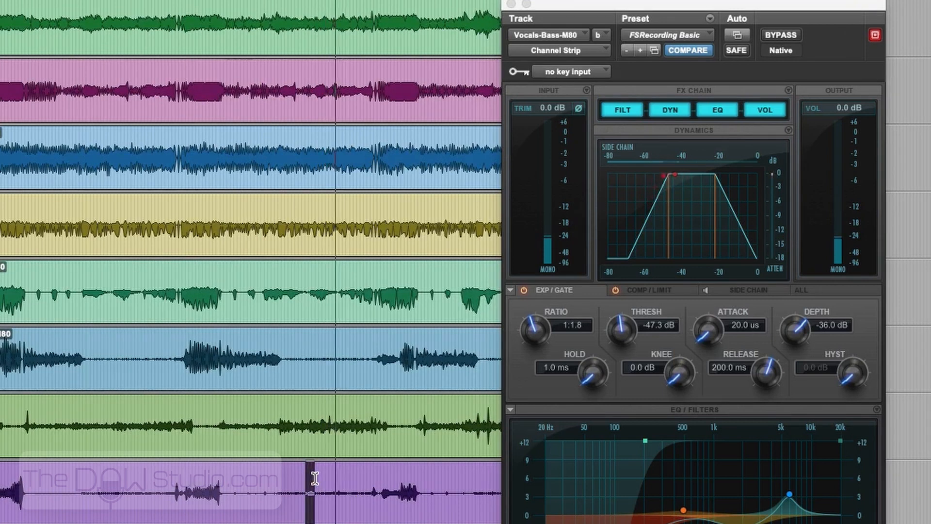
drag(315, 478, 349, 474)
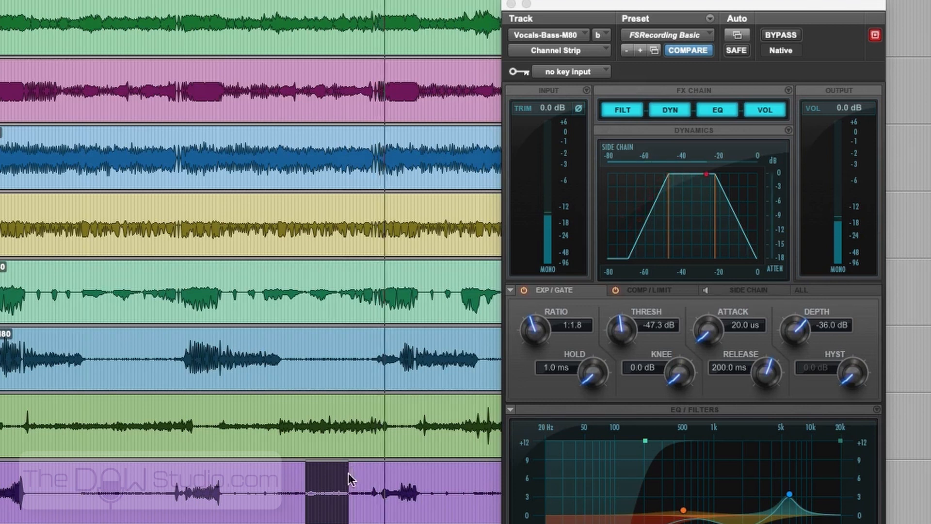
key(super+e)
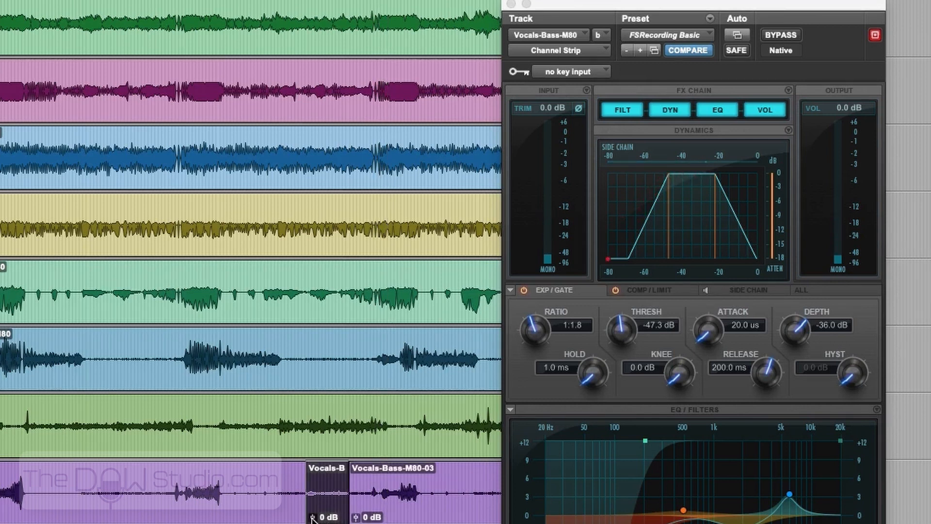
drag(312, 519, 313, 518)
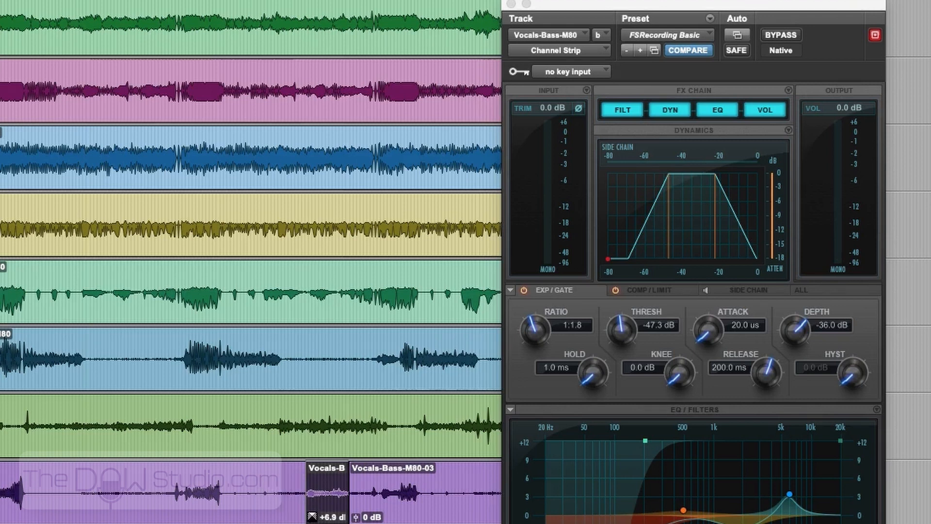
- Audition the boosted bass vocal clip and the section right after it through the gate
key(space)
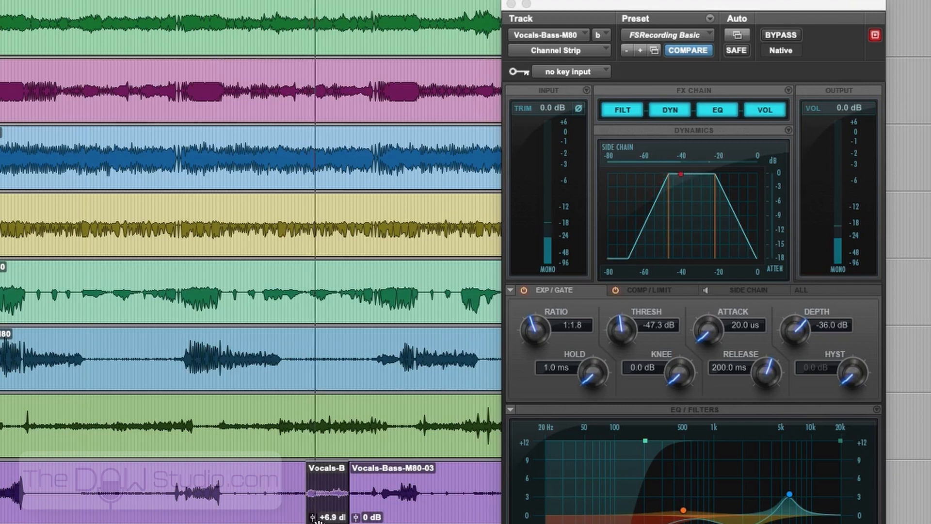
key(space)
click(369, 477)
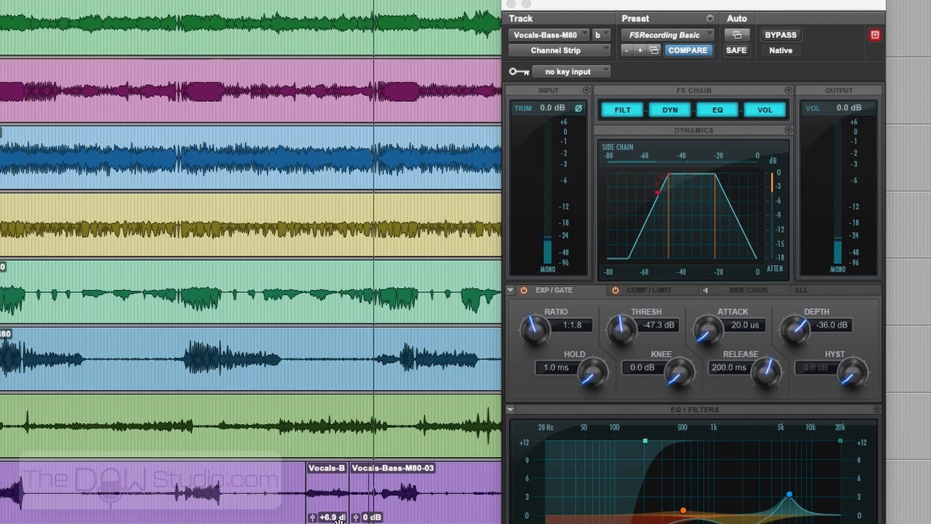
- Raise the bass vocal's gate threshold to -41.8 dB, audition the song's late section, and refine the threshold to -39.2 dB
scroll(339, 521, right, 10)
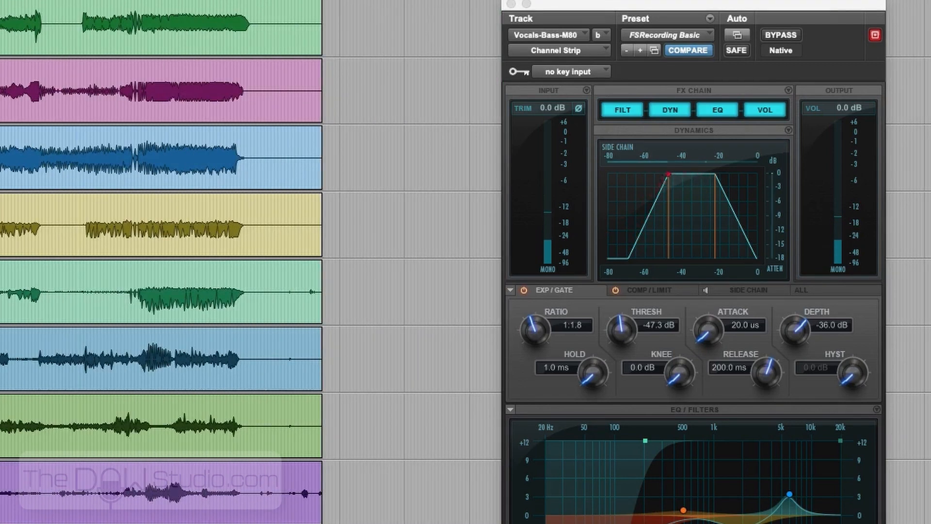
drag(616, 338, 619, 326)
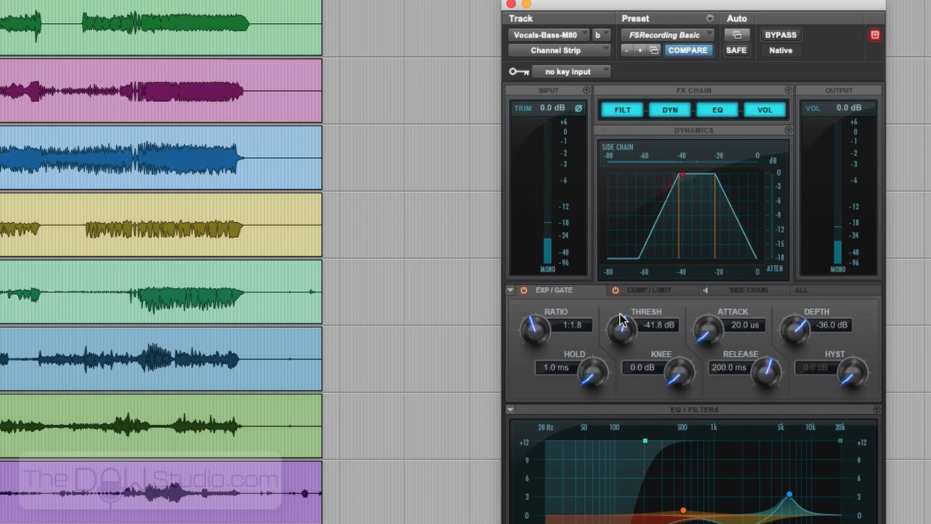
click(60, 473)
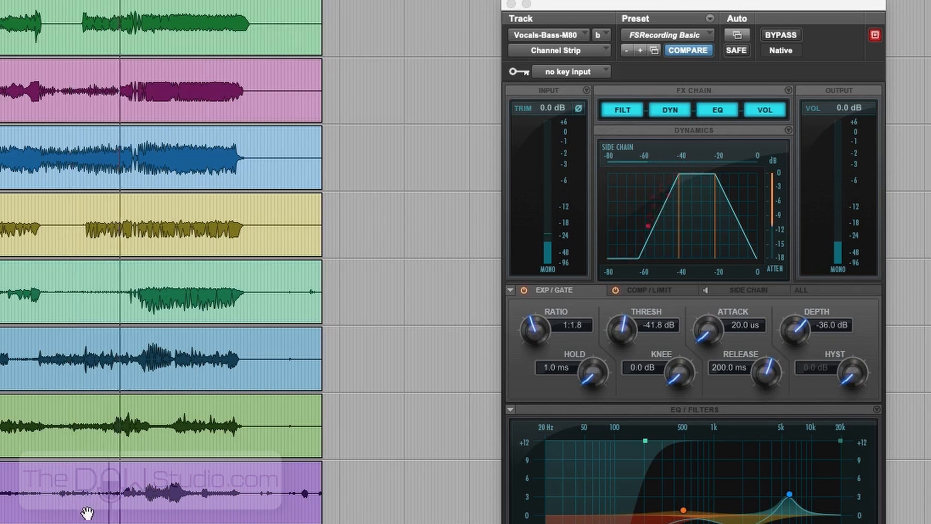
drag(623, 331, 625, 318)
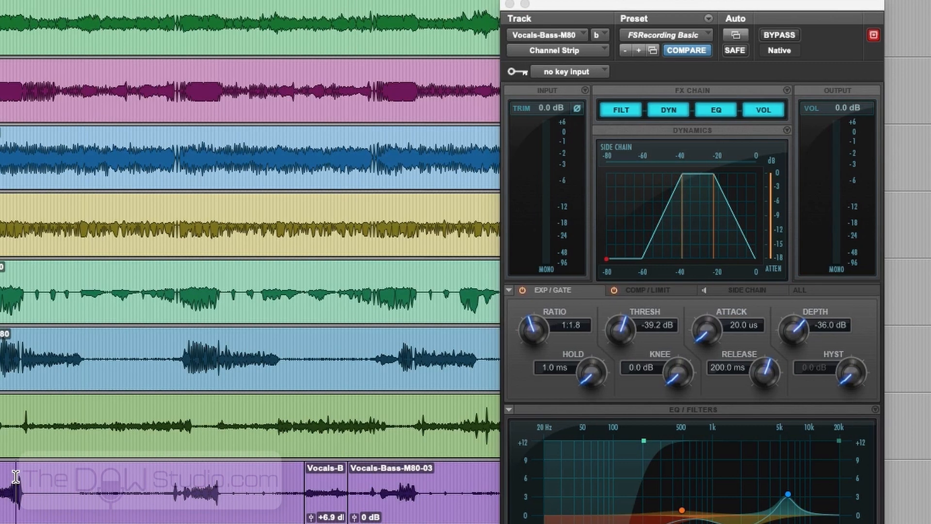
- Audition the end of the bass vocal's first loud phrase and the quiet part after it through the gate
key(space)
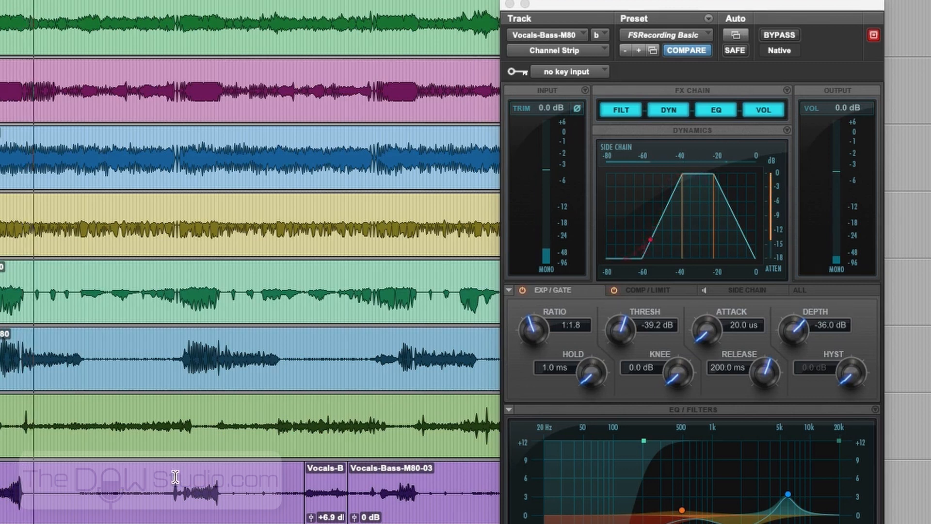
key(space)
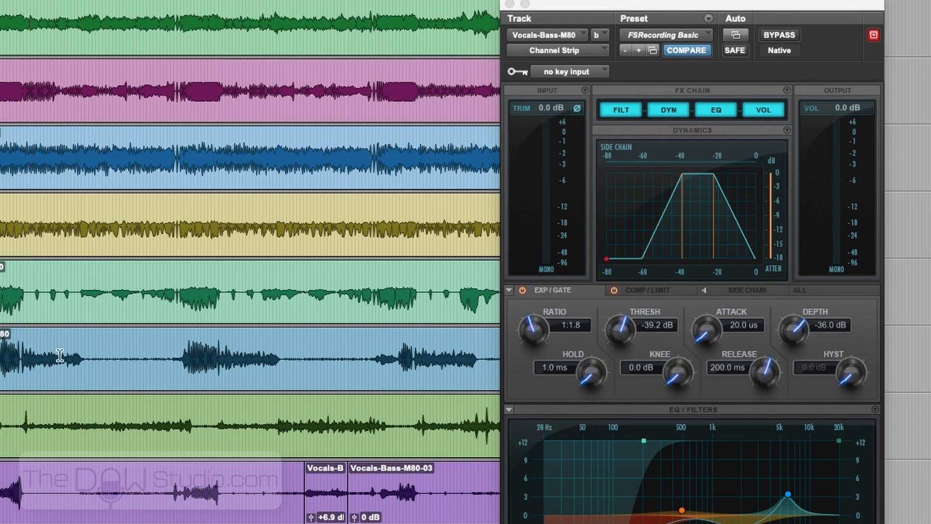
key(space)
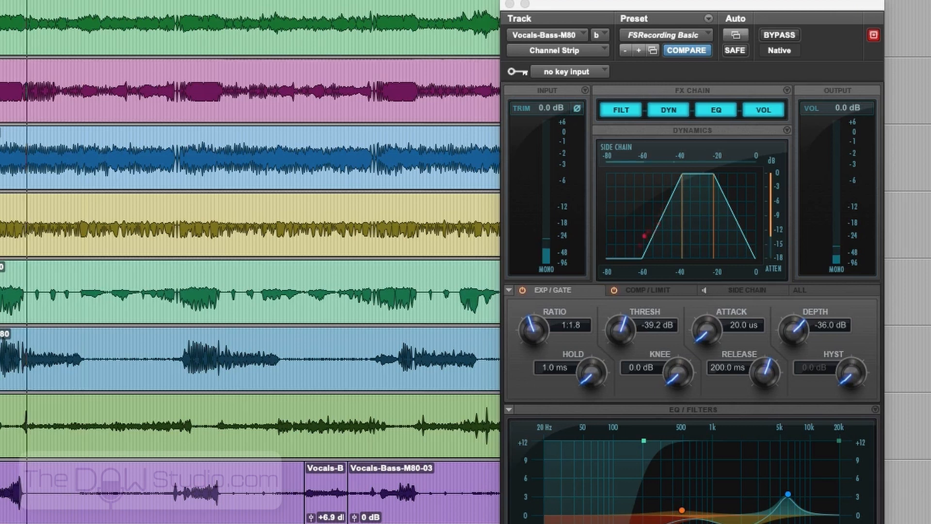
- Enable the expander/gate on the Vocals-Acoustic Guitar track's Channel Strip with a ratio of 1:1.7 and a threshold of -38.1 dB
click(72, 339)
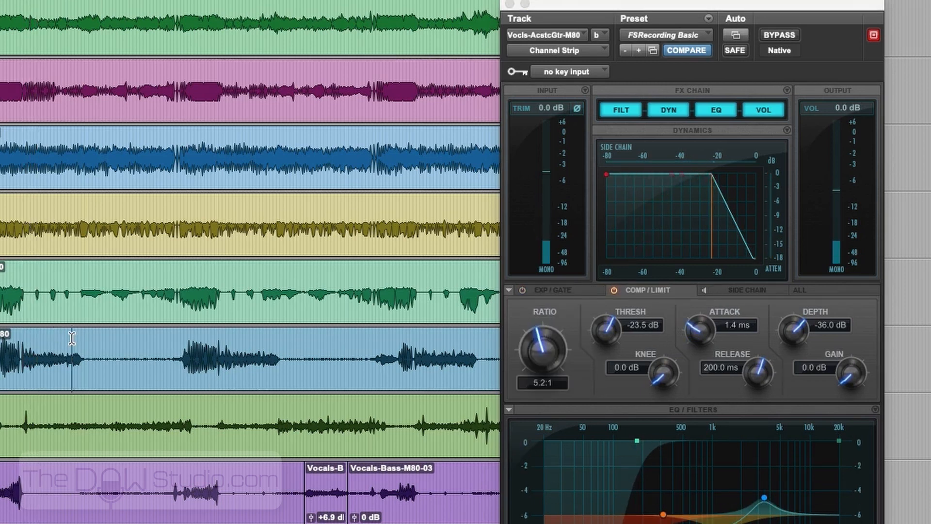
click(543, 288)
click(522, 290)
drag(535, 331, 538, 286)
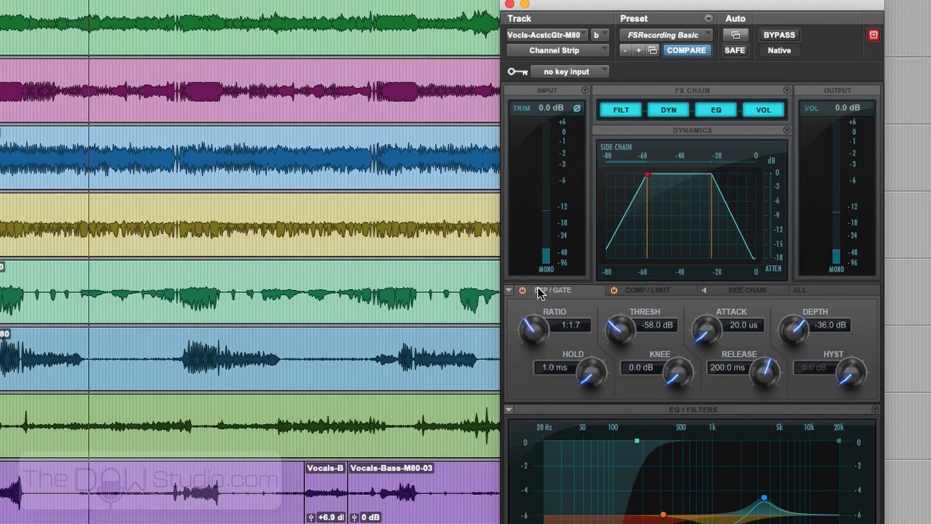
drag(624, 335, 627, 264)
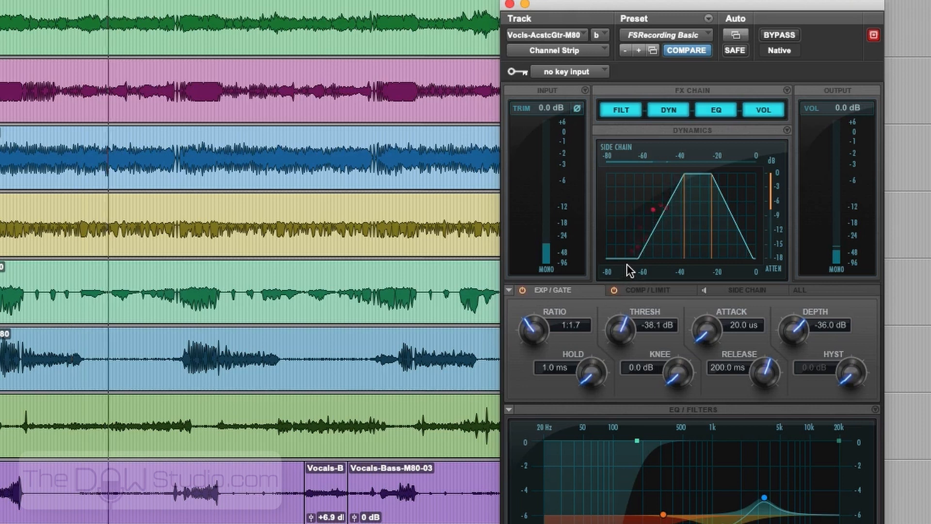
- Tighten the acoustic guitar vocal's gate to a 1:2.3 ratio and -30.6 dB threshold, and audition its second loud phrase
drag(540, 324, 539, 287)
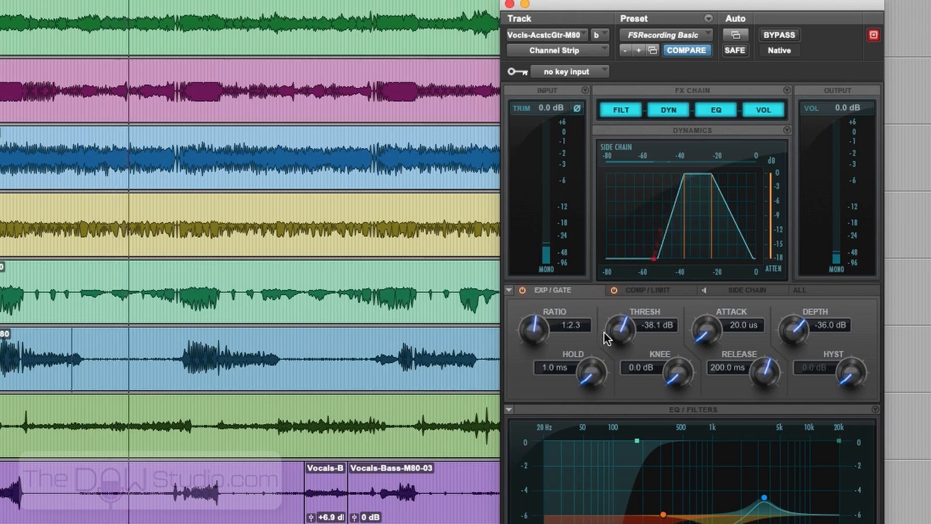
drag(624, 331, 624, 292)
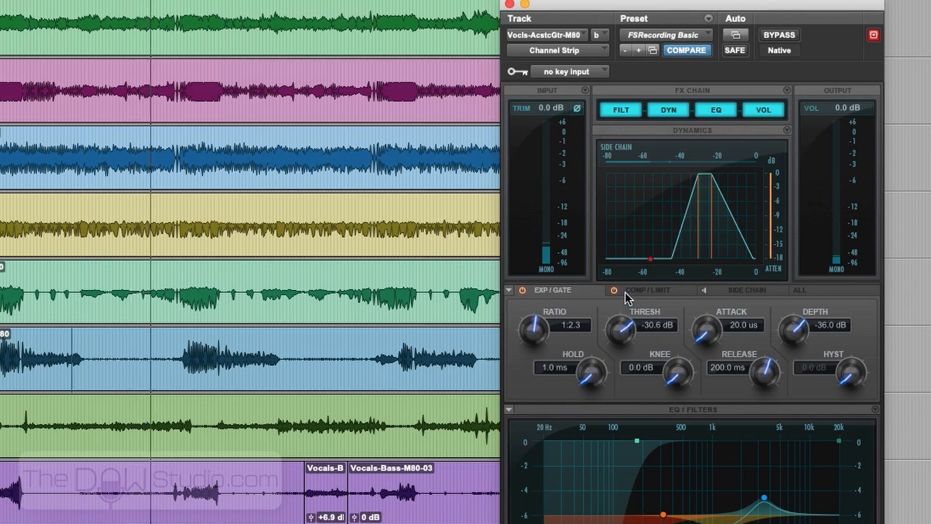
click(172, 340)
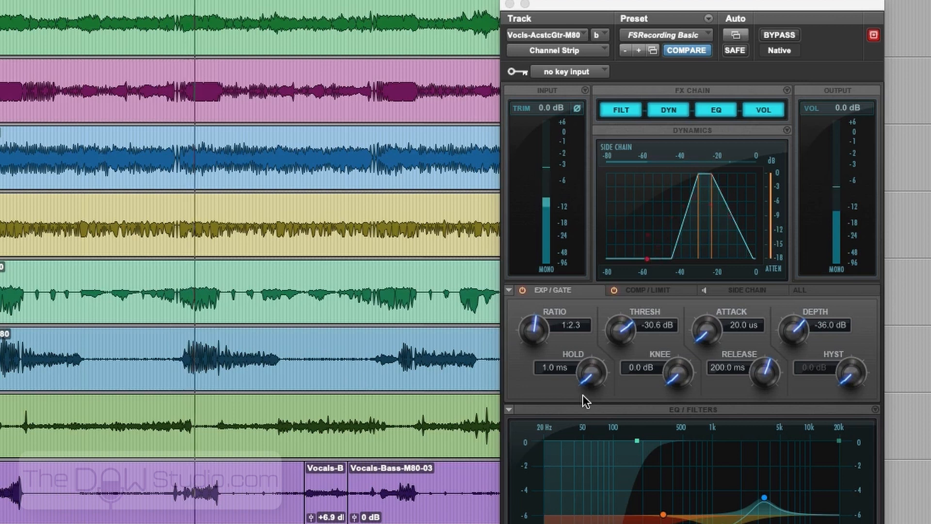
- Lower the acoustic guitar vocal's gate threshold to -36.1 dB and audition the quiet passage before the third loud phrase
drag(615, 330, 618, 405)
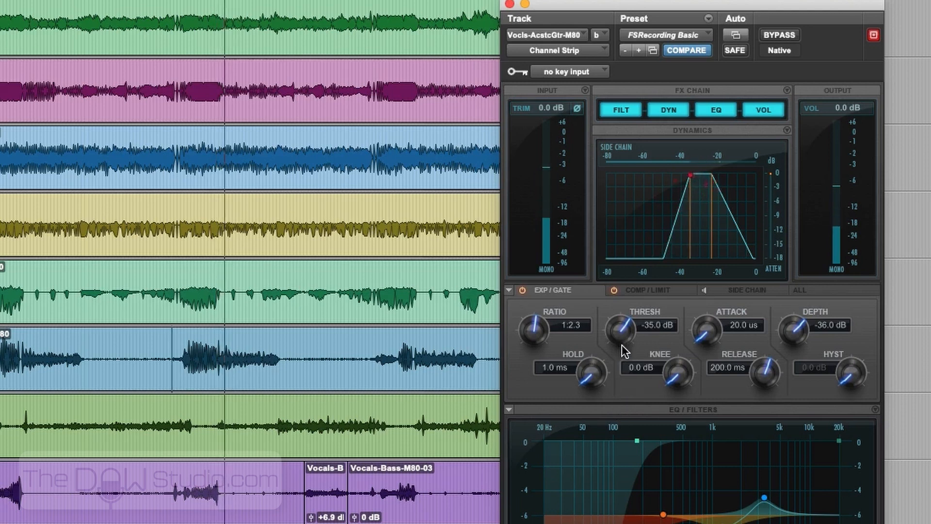
drag(622, 345, 620, 359)
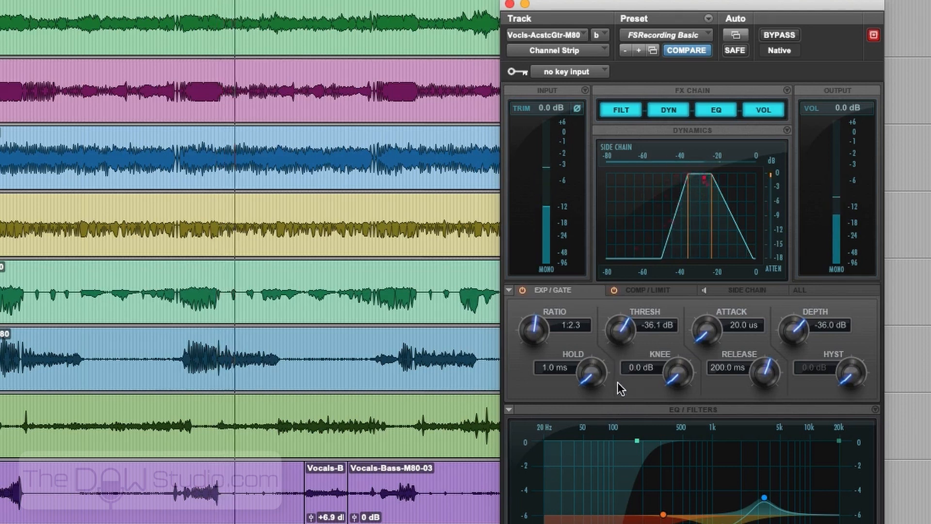
click(325, 345)
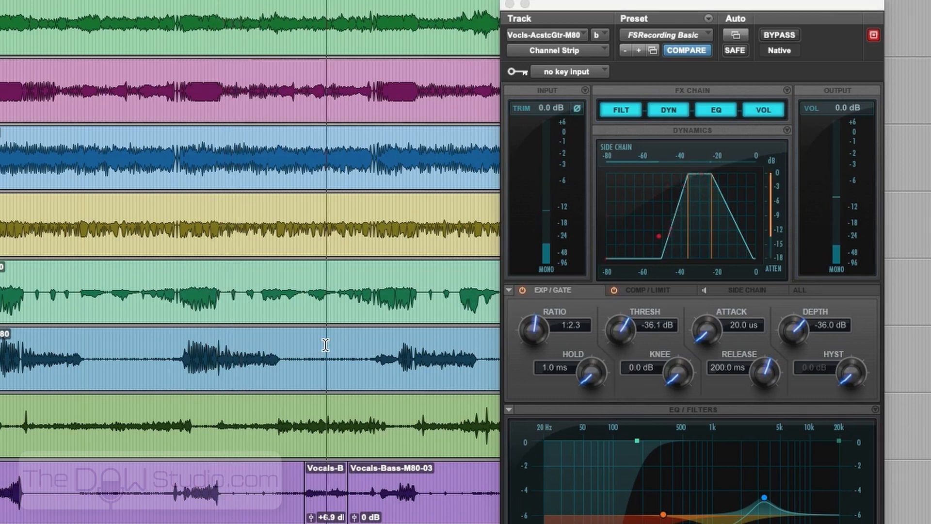
key(space)
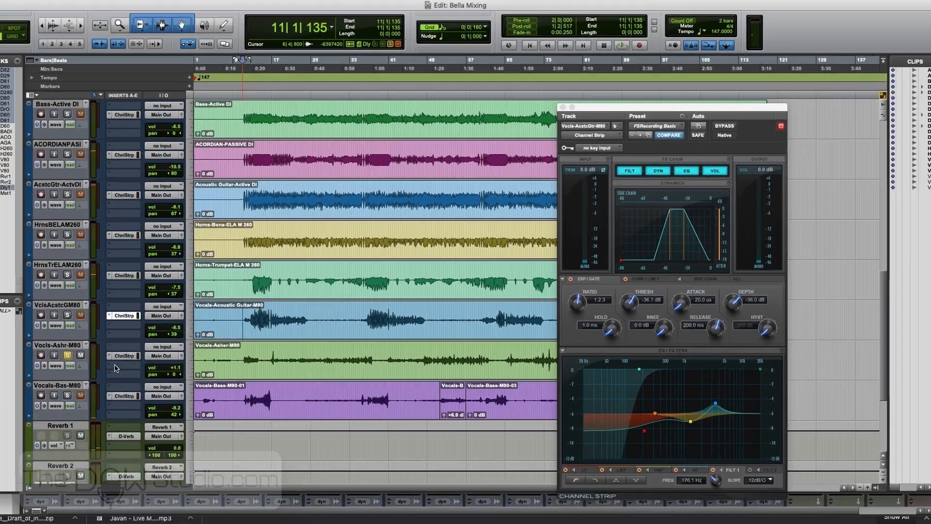
- Insert the mono Maxim limiter in the slot after the Channel Strip on the centre-panned lead vocal track
click(149, 353)
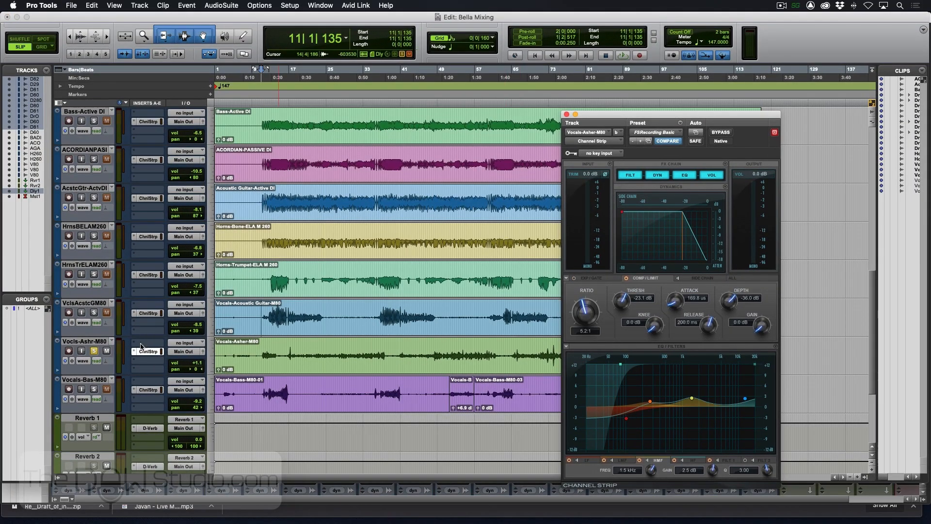
click(137, 362)
mouse_move(236, 363)
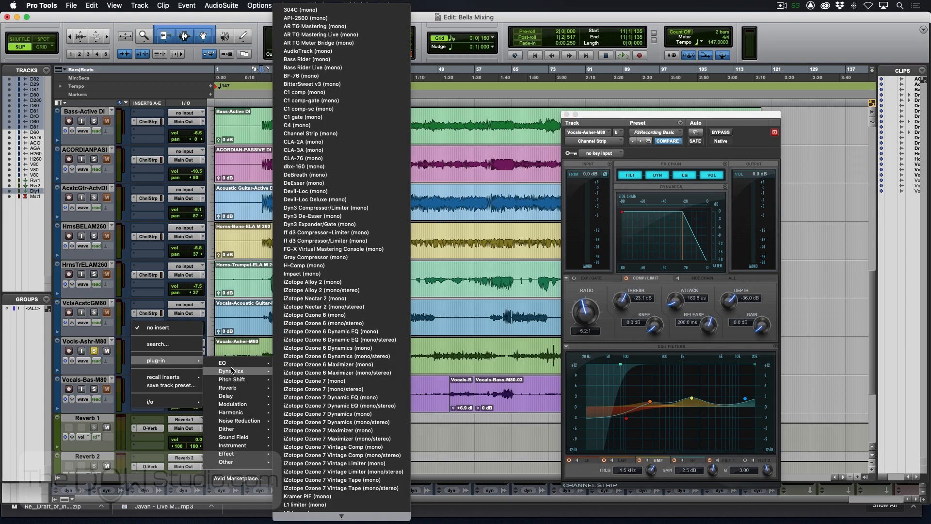
scroll(311, 414, down, 3)
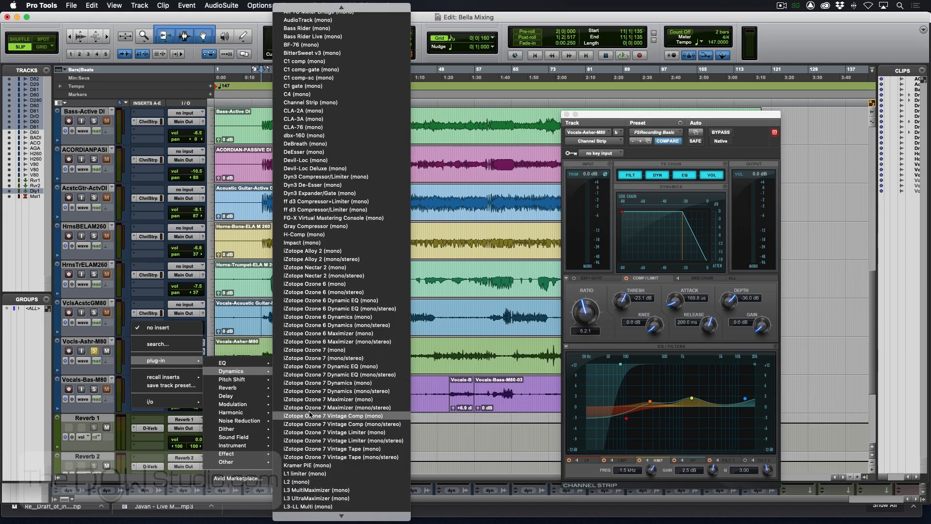
scroll(310, 413, down, 5)
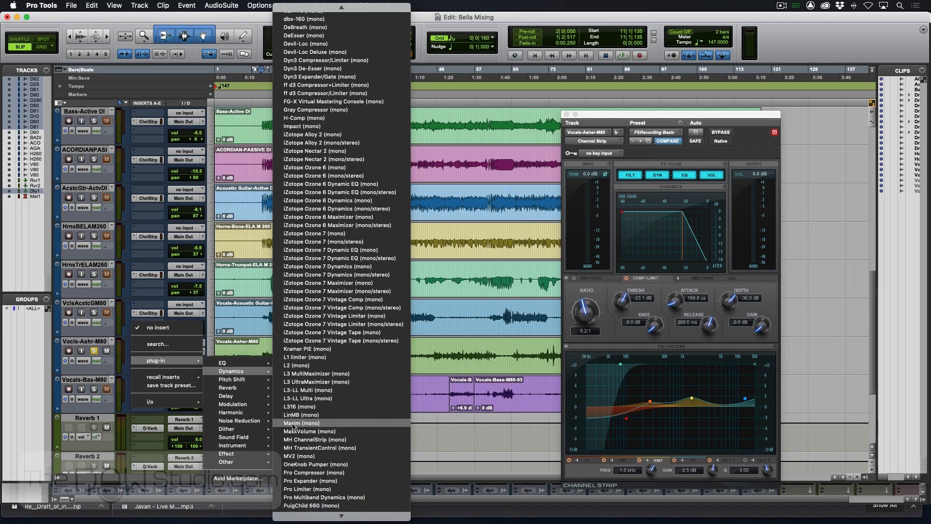
click(300, 423)
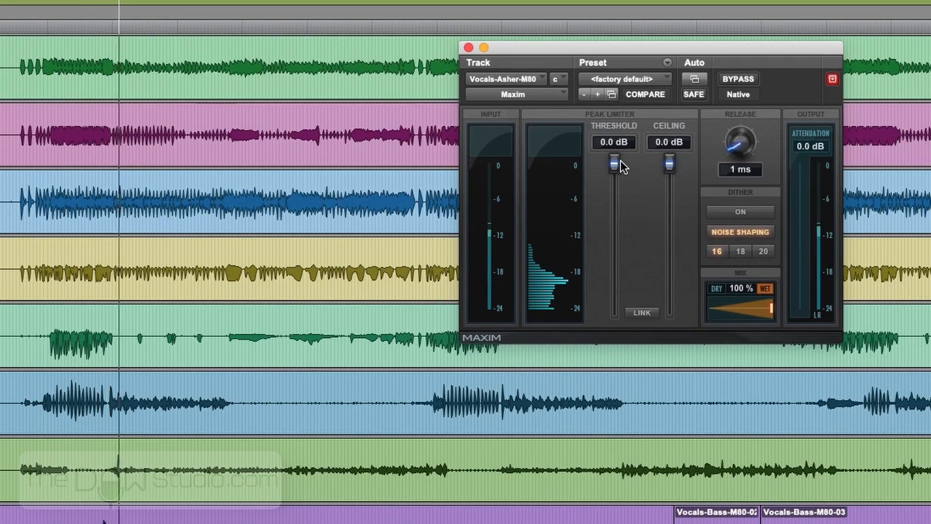
- Lower Maxim's linked threshold and ceiling to -13.6 dB, and unlink them for a -10.4 dB ceiling and -15.7 dB threshold
click(642, 312)
drag(612, 161, 674, 246)
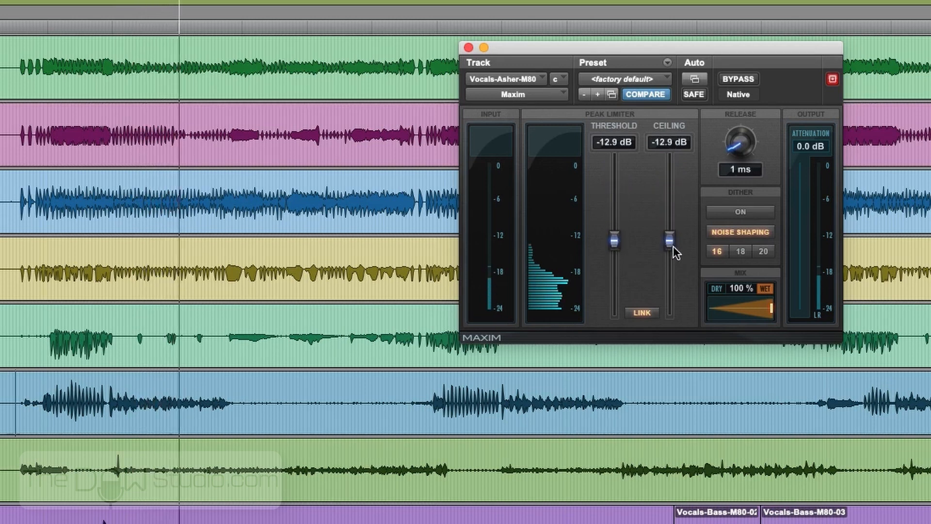
click(654, 313)
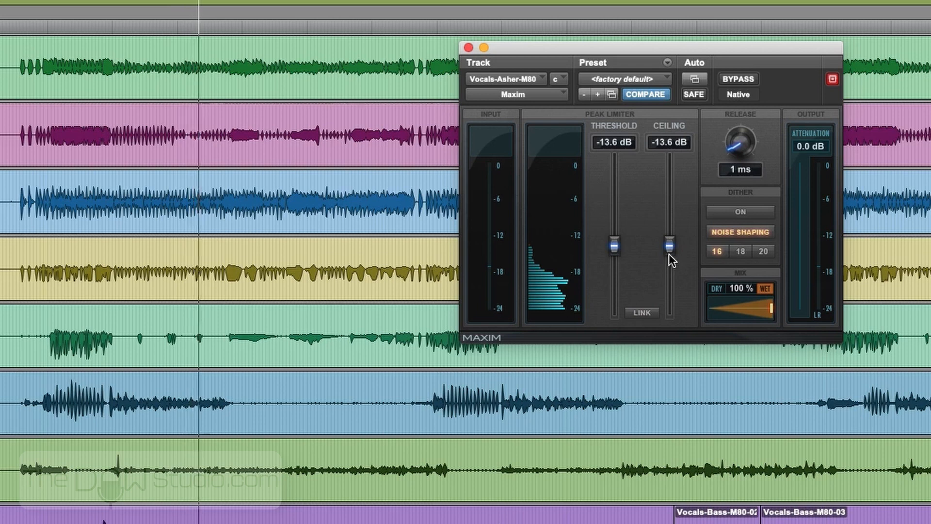
drag(672, 250, 674, 230)
drag(619, 246, 617, 258)
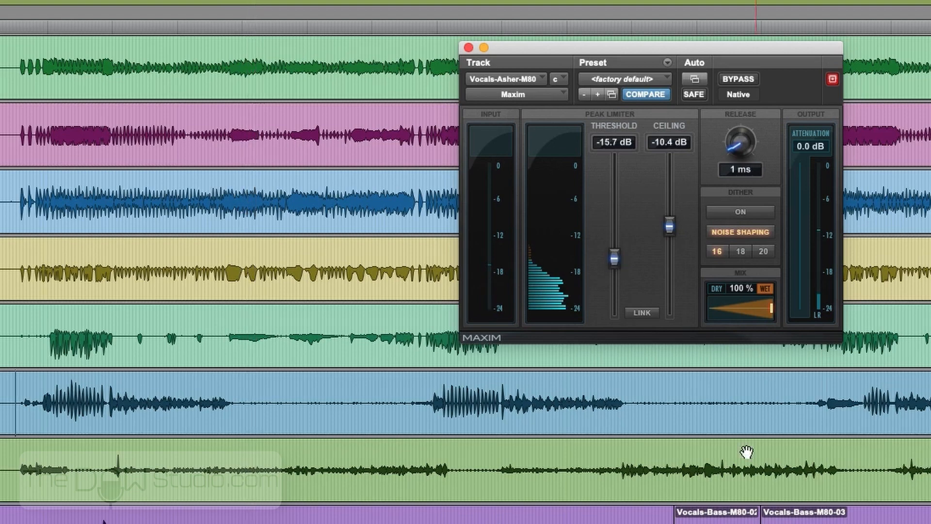
- Raise Maxim's threshold to -13.9 dB while auditioning the lead vocal's late loud phrases
click(620, 454)
key(space)
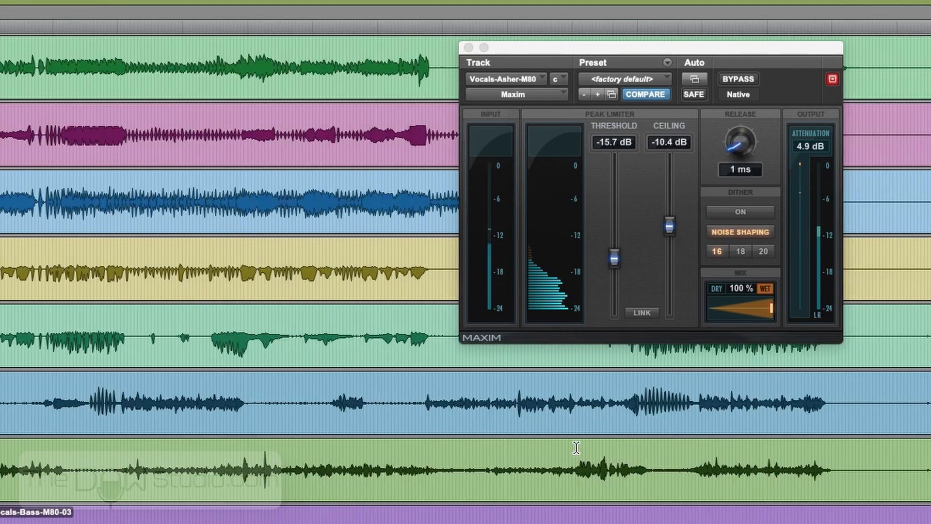
click(573, 451)
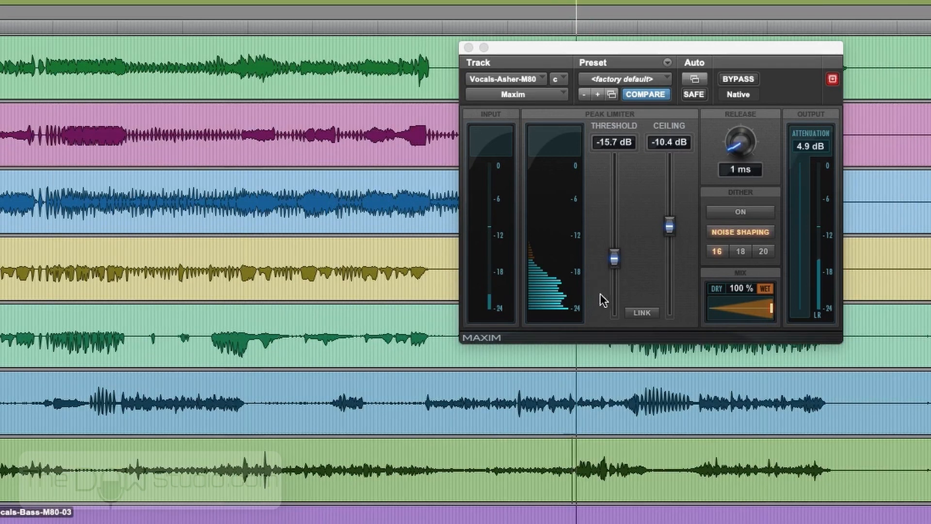
drag(615, 258, 615, 247)
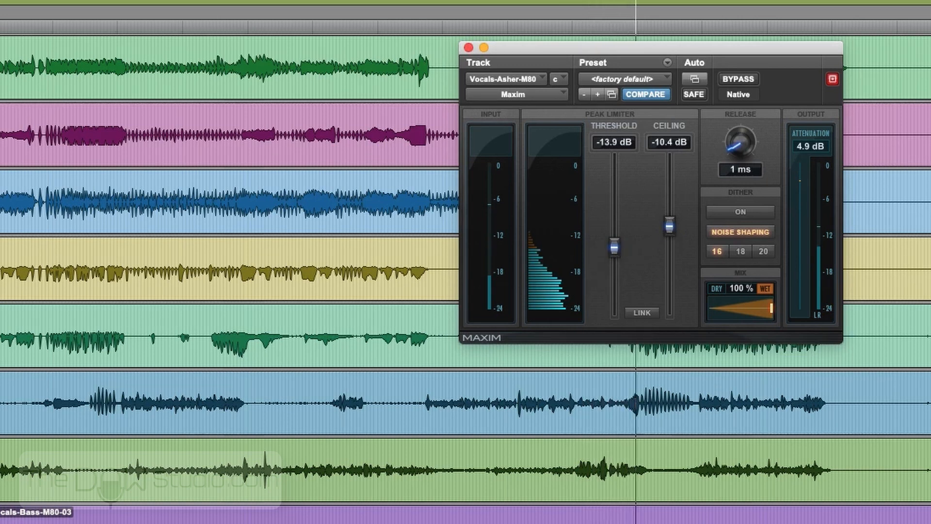
key(space)
key(space)
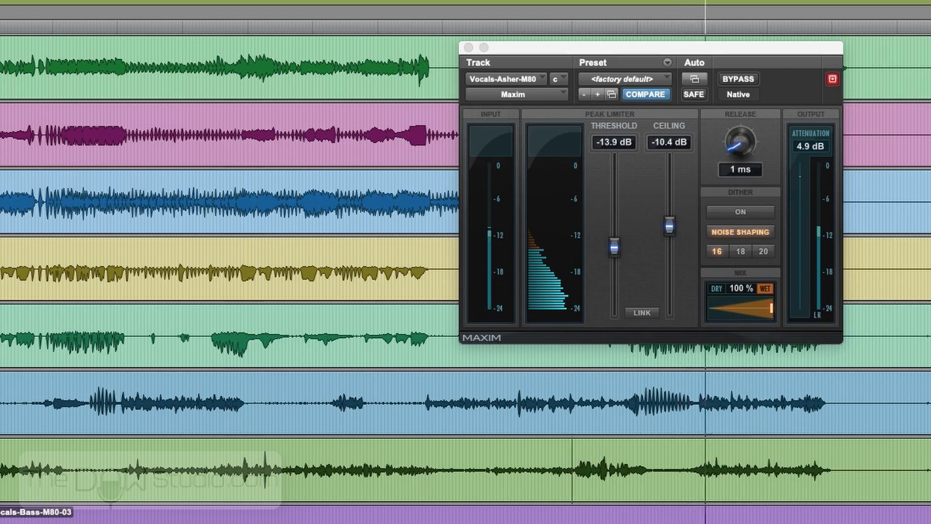
- Audition the lead vocal from just before its loudest peak and lower Maxim's threshold to -15.6 dB
click(219, 451)
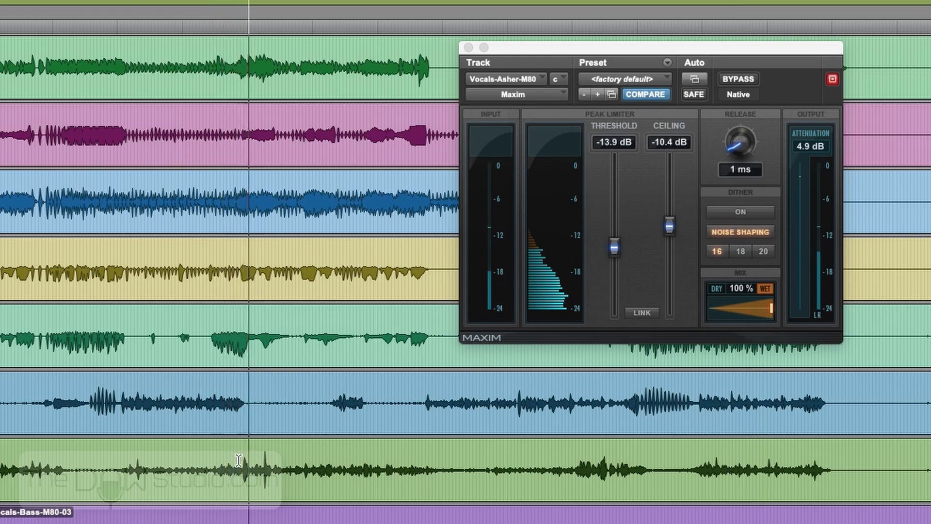
key(space)
scroll(239, 460, left, 3)
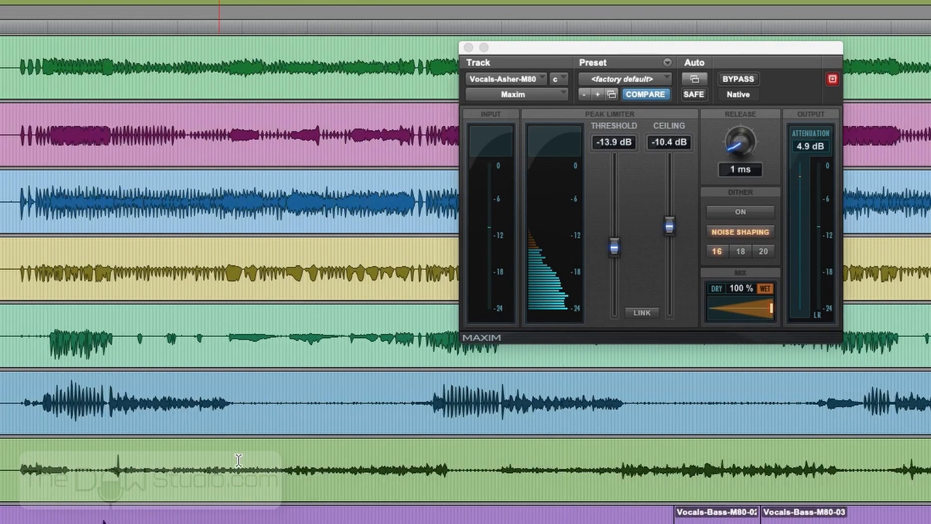
key(space)
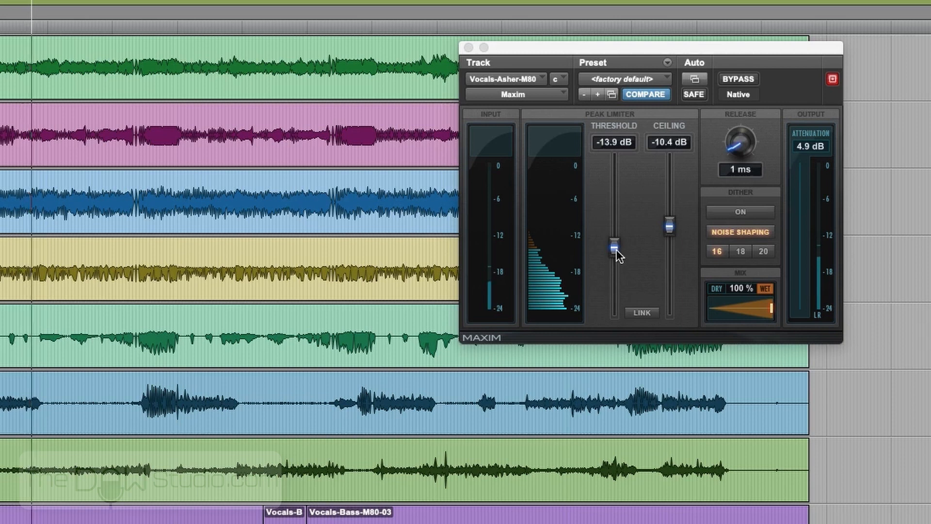
drag(615, 249, 610, 260)
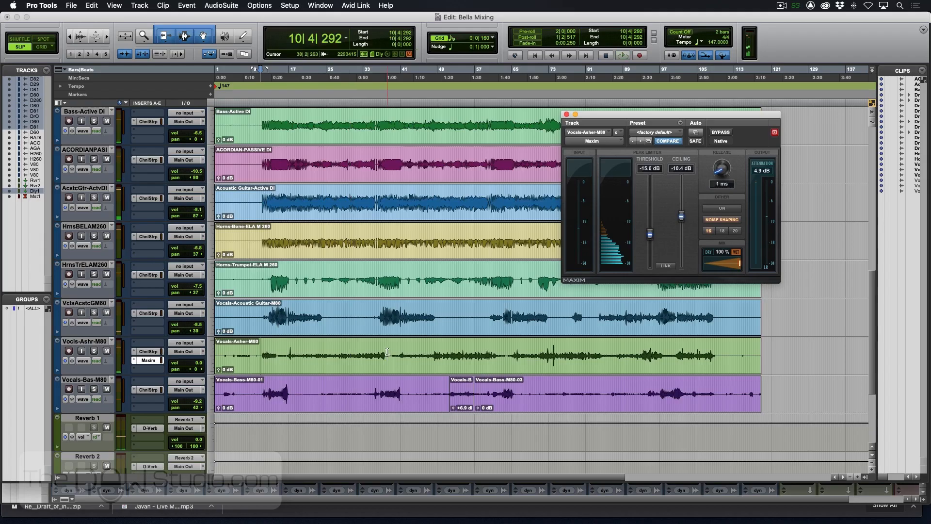
- Separate the lead vocal passage from about bar 16 to bar 37 into its own clip and raise its clip gain to +2.6 dB
drag(384, 354, 286, 346)
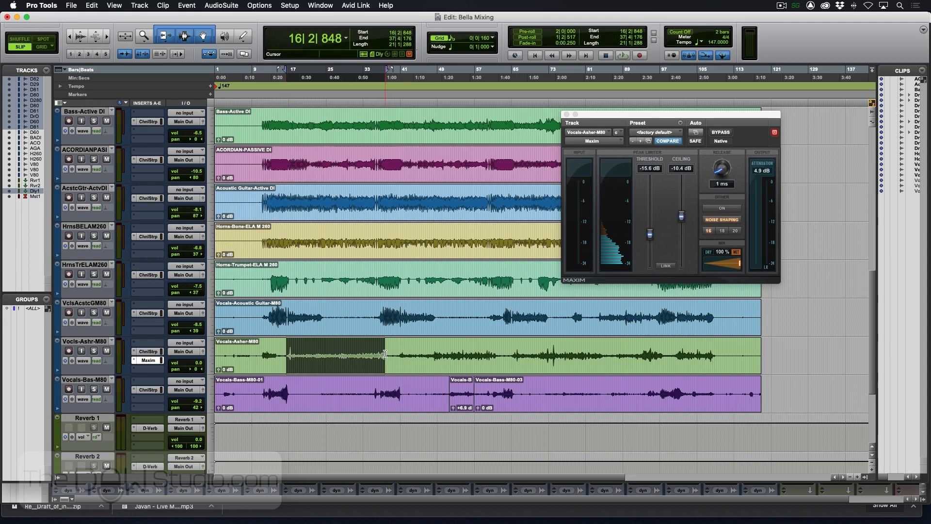
key(super+e)
click(291, 371)
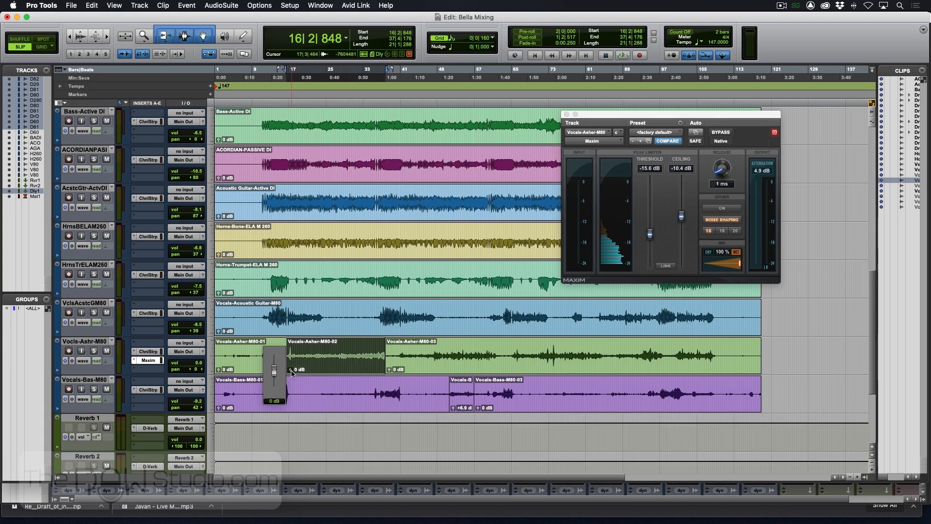
drag(291, 370, 291, 371)
click(291, 370)
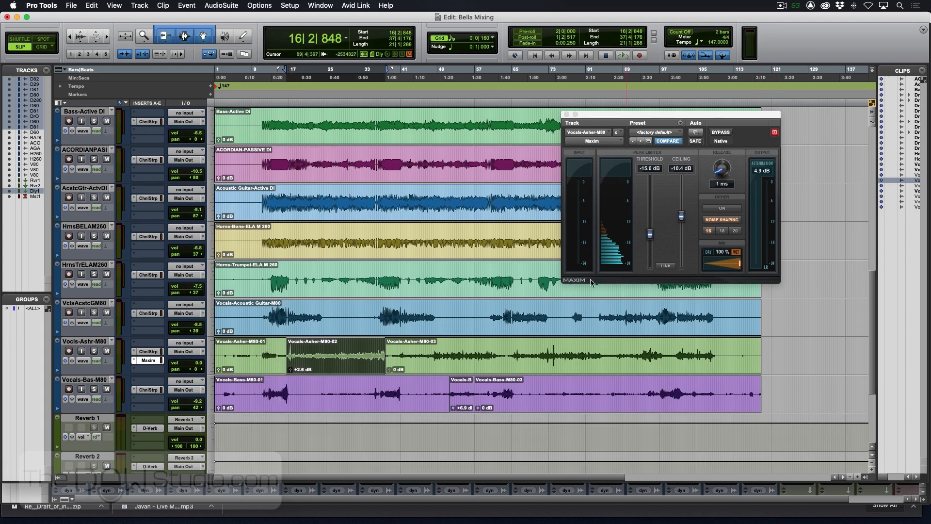
- Audition the lead vocal from the start of the boosted clip and set Maxim's threshold to -15.3 dB
click(276, 345)
key(Tab)
key(space)
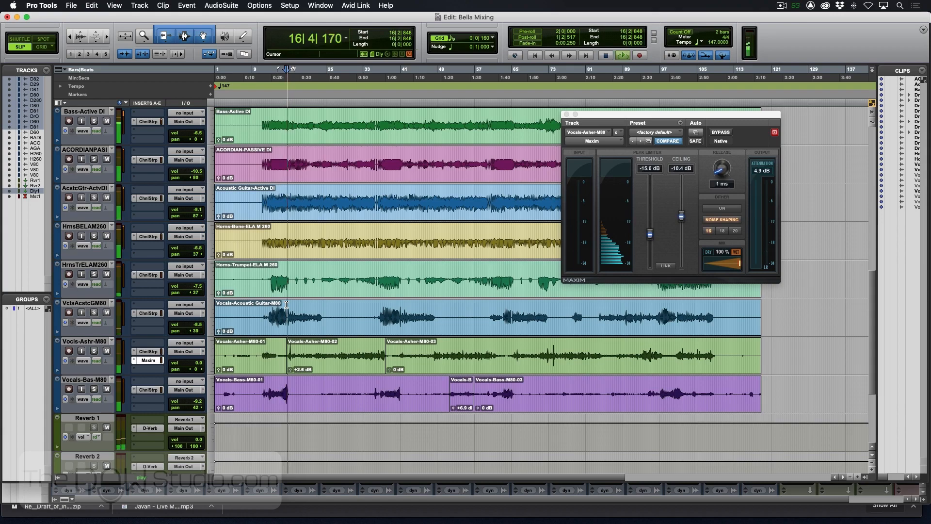
drag(650, 233, 615, 255)
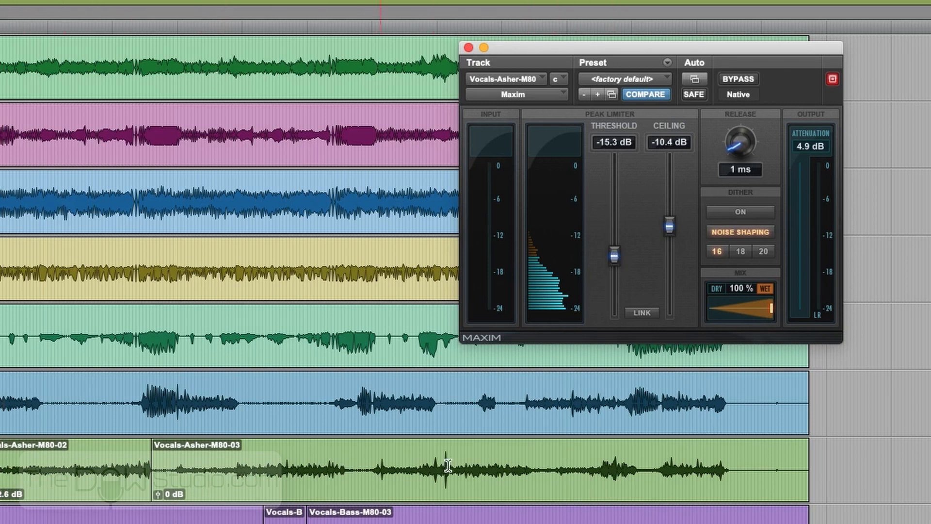
- Audition the lead vocal's third clip and lower Maxim's ceiling to -11.0 dB
click(269, 450)
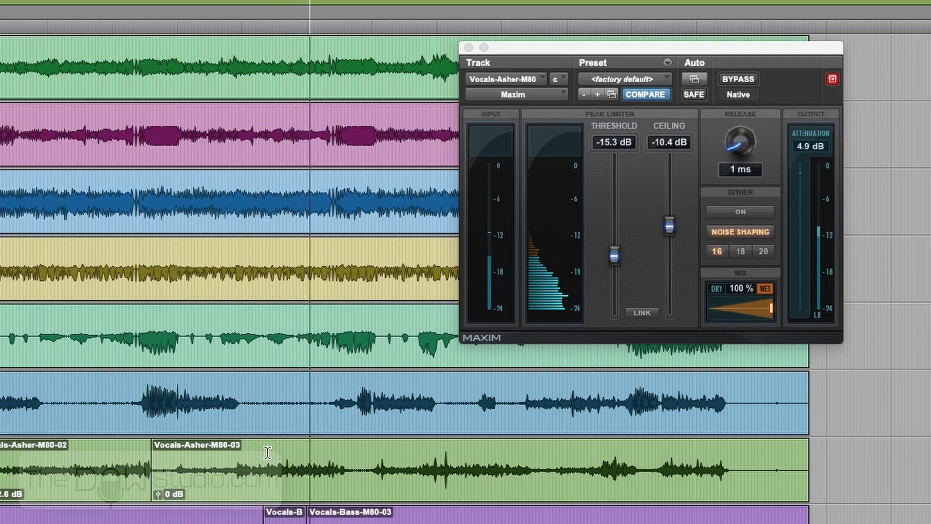
key(space)
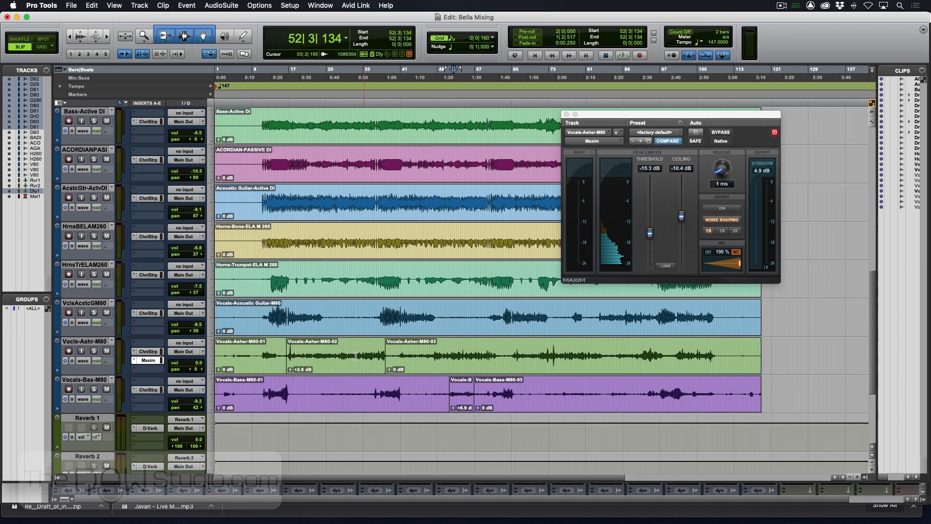
click(192, 362)
key(space)
drag(681, 216, 682, 219)
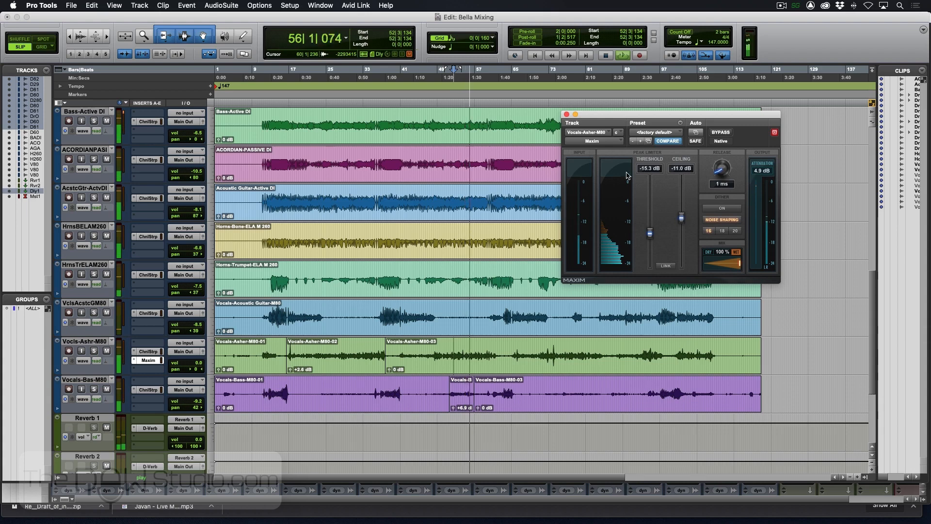
- Close Maxim and raise the track volumes of the bass vocal to -3.3 dB and the acoustic guitar vocal to -5.9 dB
click(567, 114)
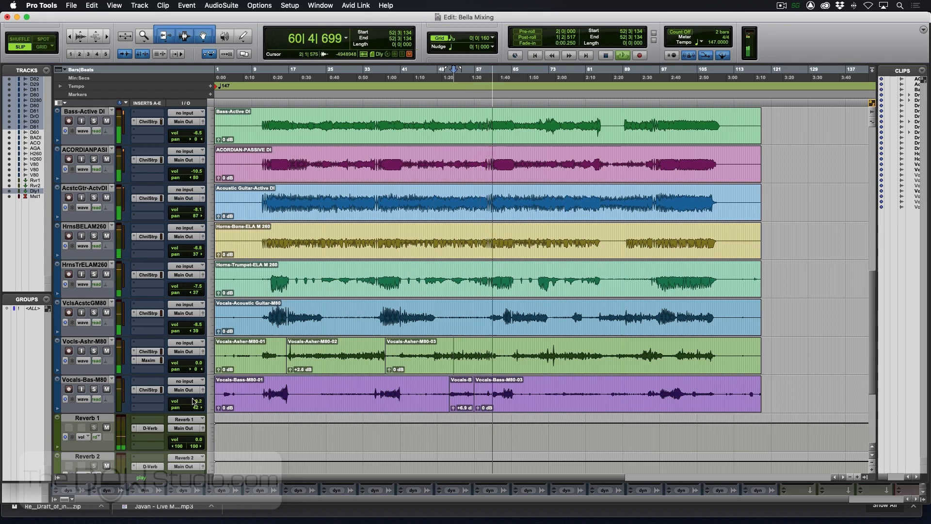
drag(193, 402, 194, 399)
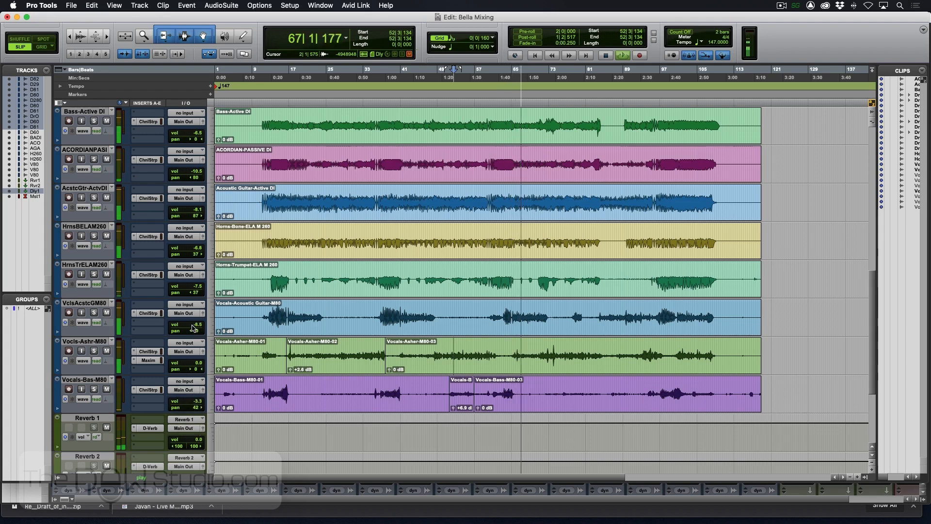
drag(194, 328, 193, 326)
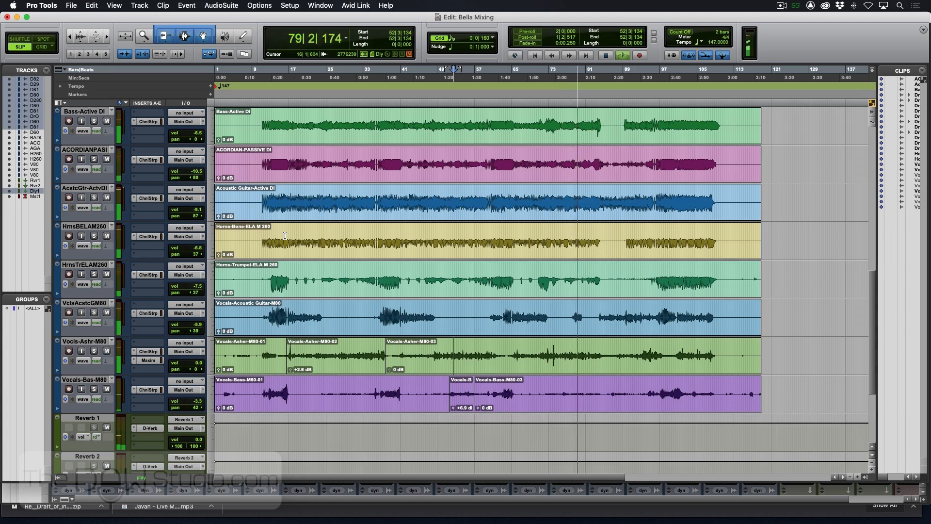
- In the Mix window, lower the faders of the muted DrmsCM60 and DrmsS2M80 tracks all the way to -∞
key(super+equal)
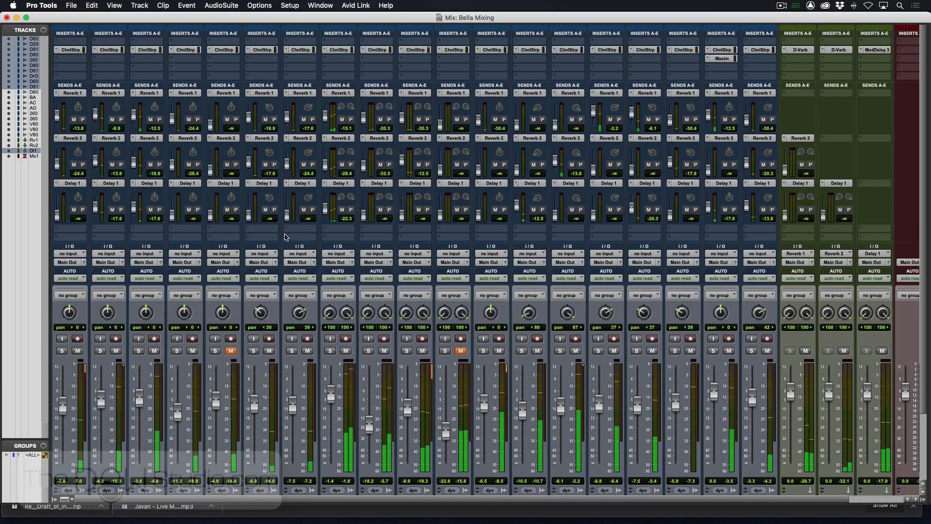
scroll(401, 270, down, 2)
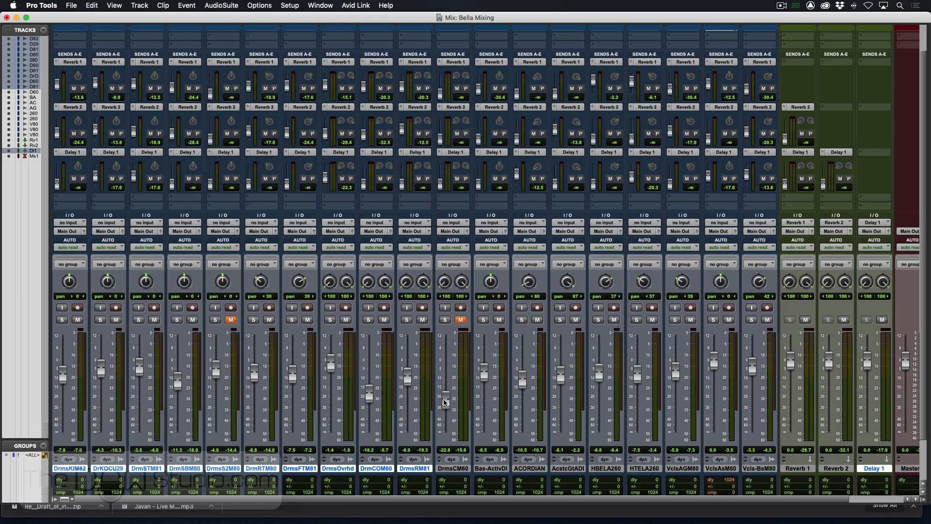
drag(445, 402, 446, 431)
drag(216, 370, 218, 468)
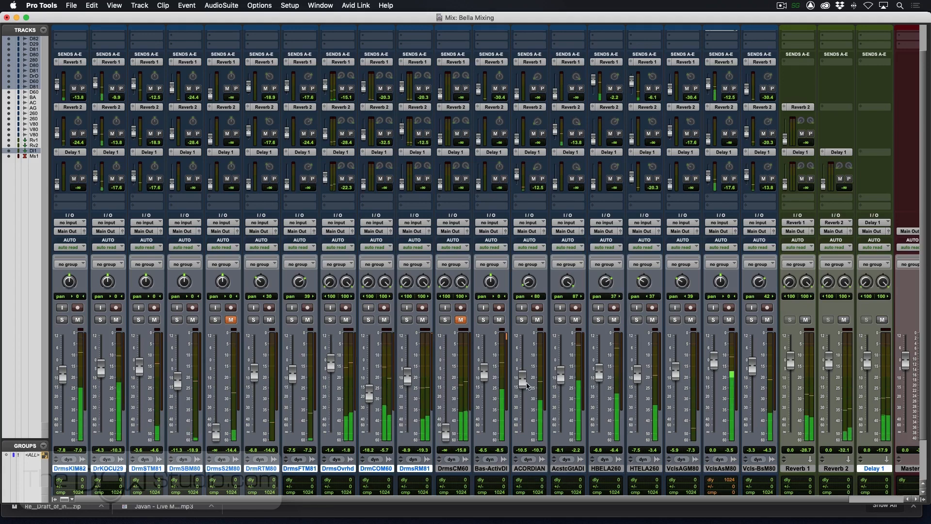
- Raise the bass DI fader to -5.2 dB and the accordion fader to -6.5 dB, and bring up the acoustic guitar DI fader
drag(486, 379, 524, 377)
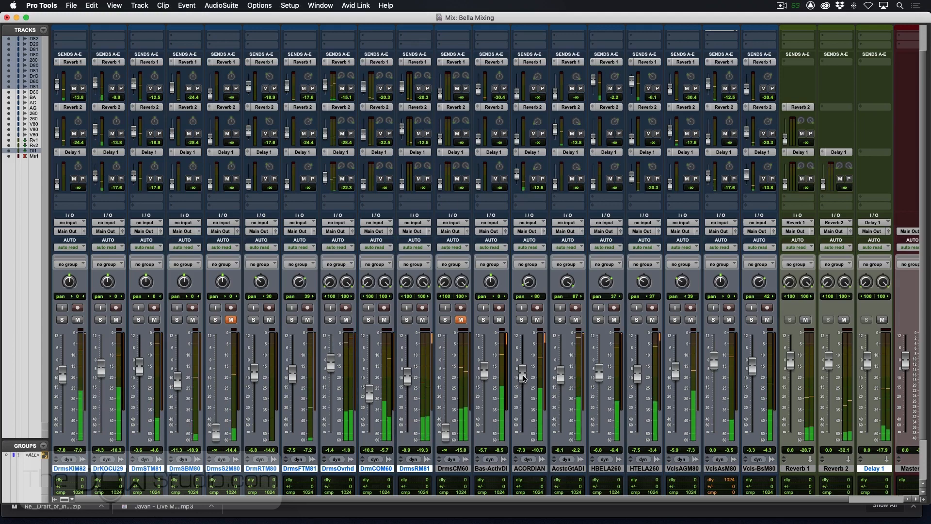
scroll(485, 374, right, 3)
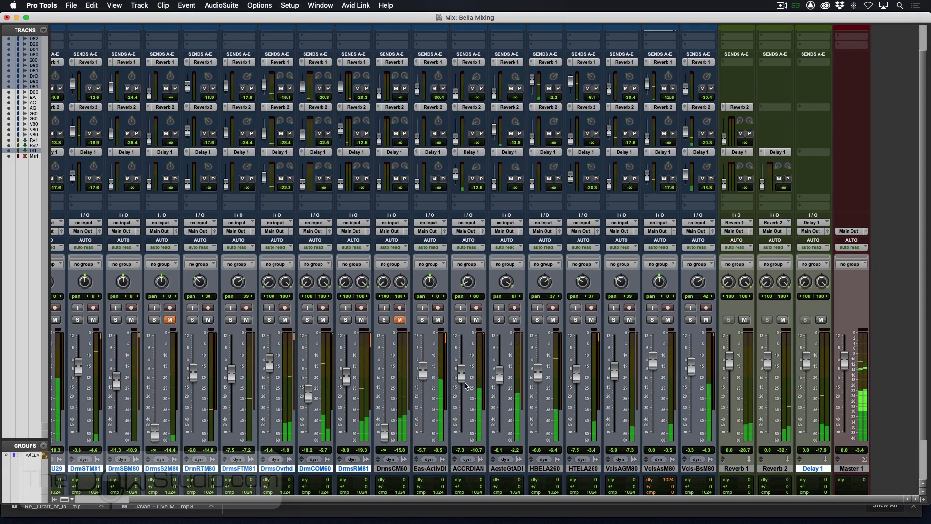
drag(466, 382, 499, 372)
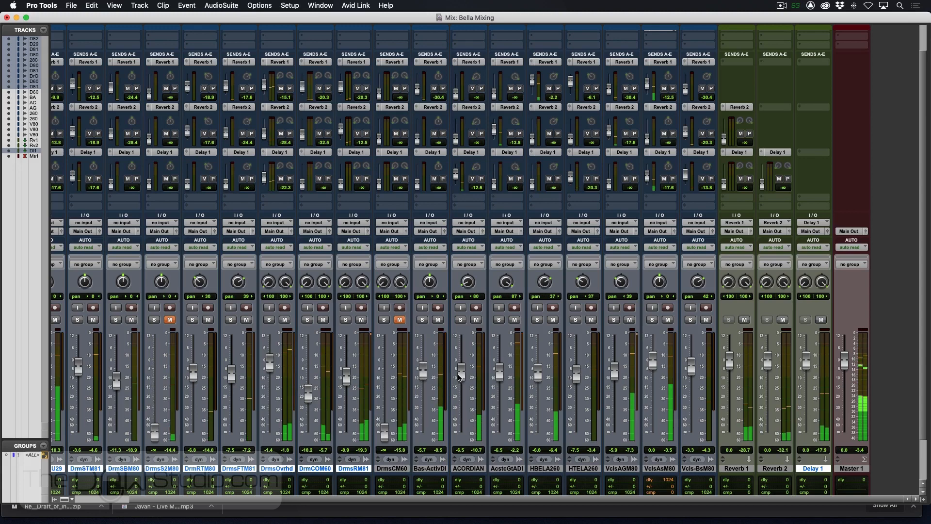
drag(423, 377, 424, 375)
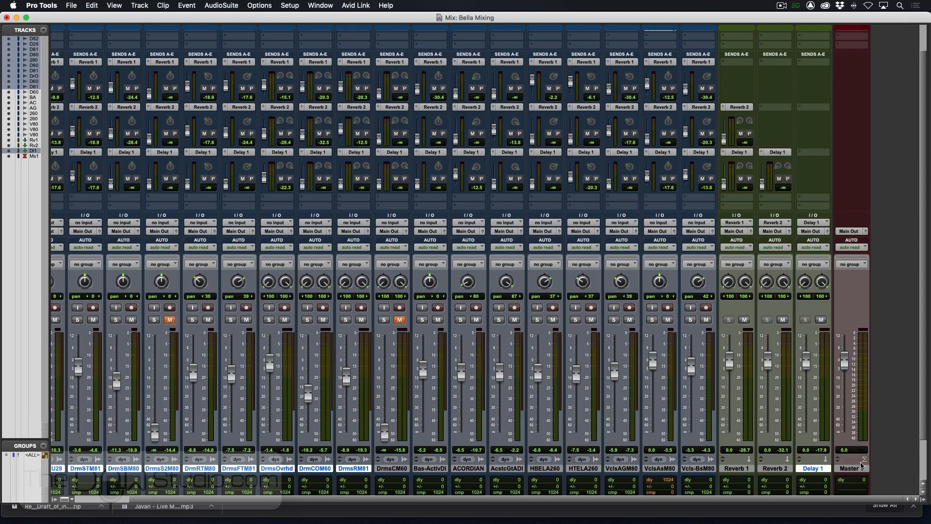
scroll(269, 385, left, 3)
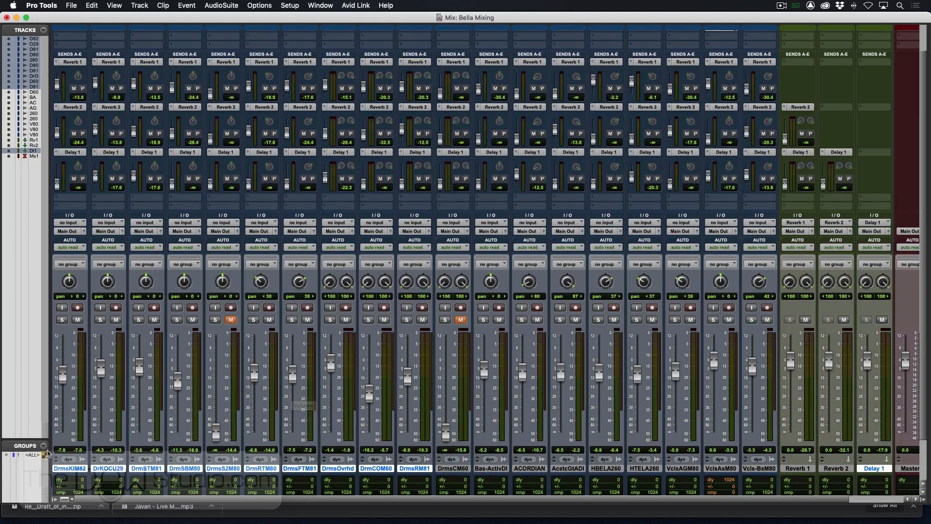
- Create a Mix/Edit group named Drums from the selected drum tracks, removing Delay 1 from its members
click(43, 445)
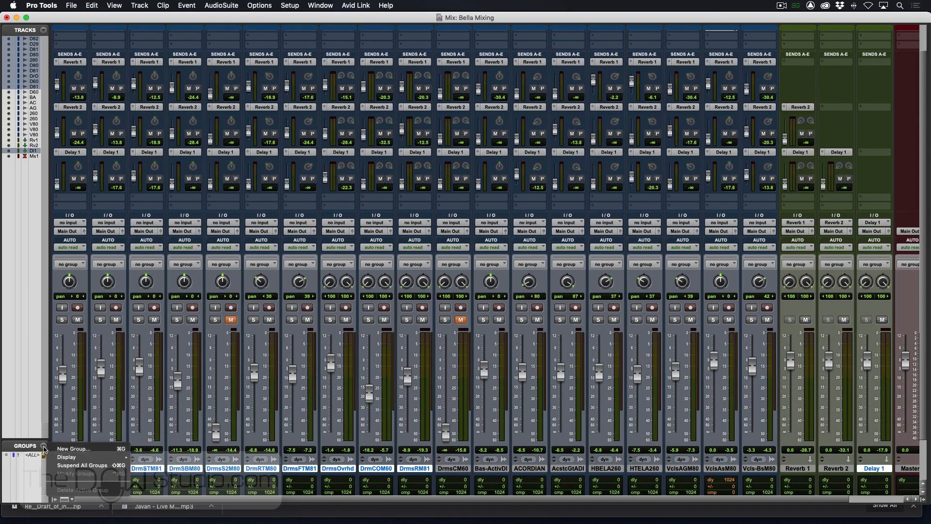
click(71, 449)
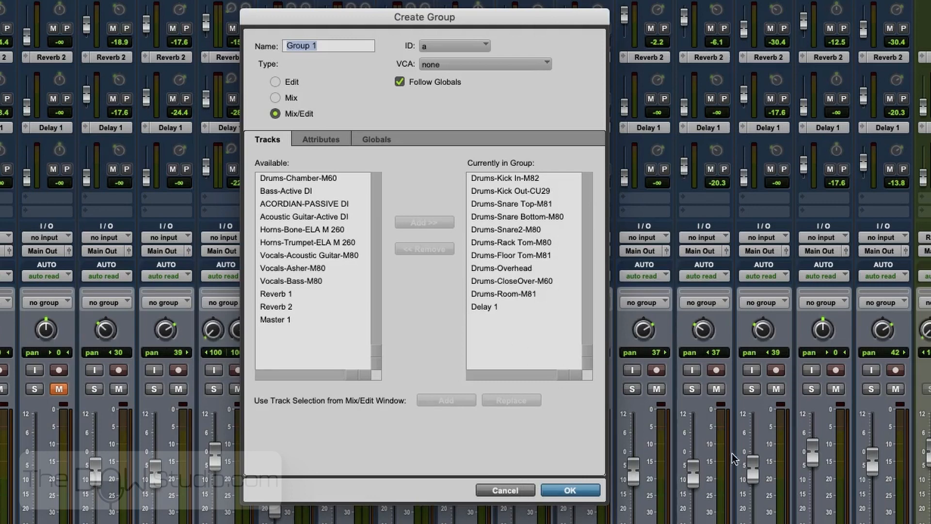
click(488, 307)
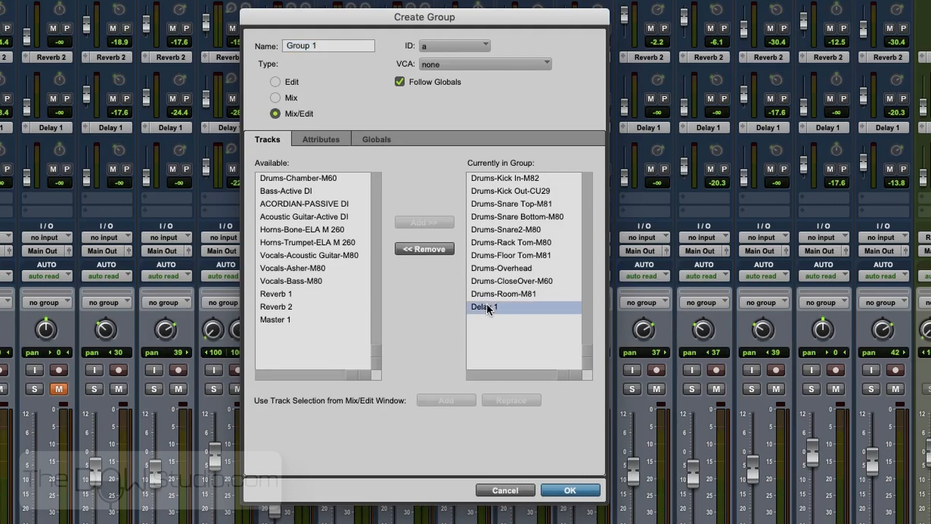
click(421, 248)
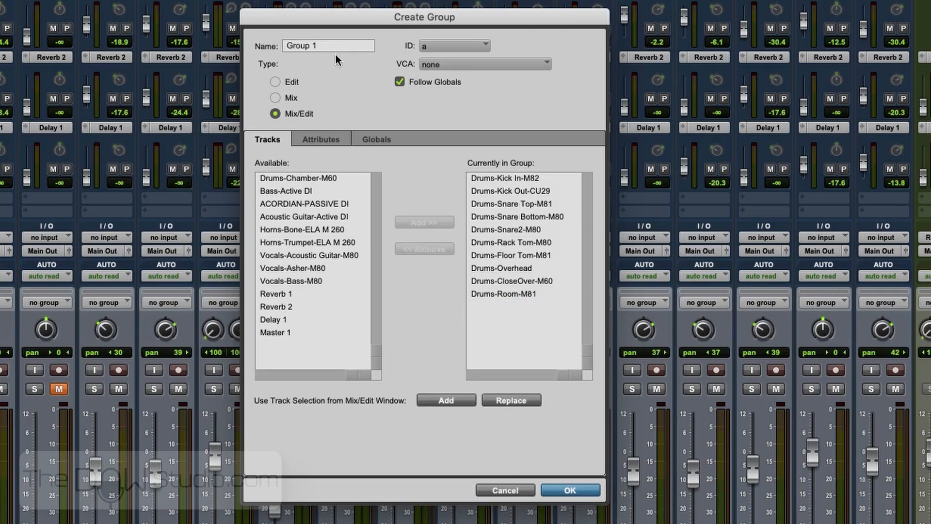
drag(321, 46, 257, 41)
text(Drums)
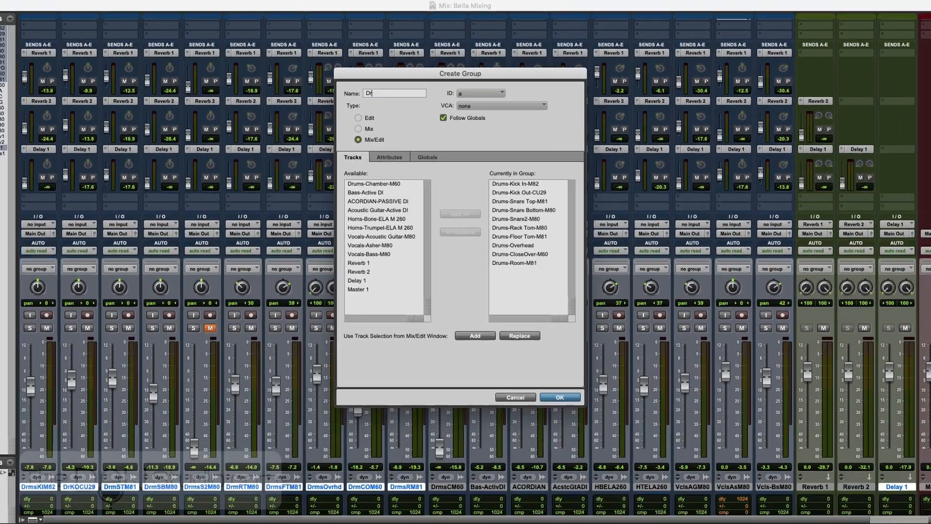
key(Return)
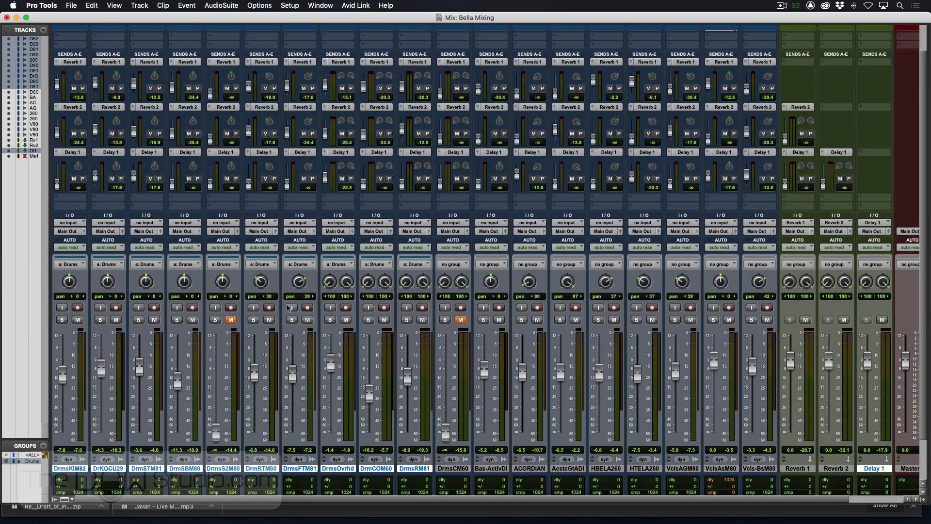
- Raise the grouped drum faders together, bringing the overheads to +0.2 dB, and play the mix
drag(256, 382, 257, 375)
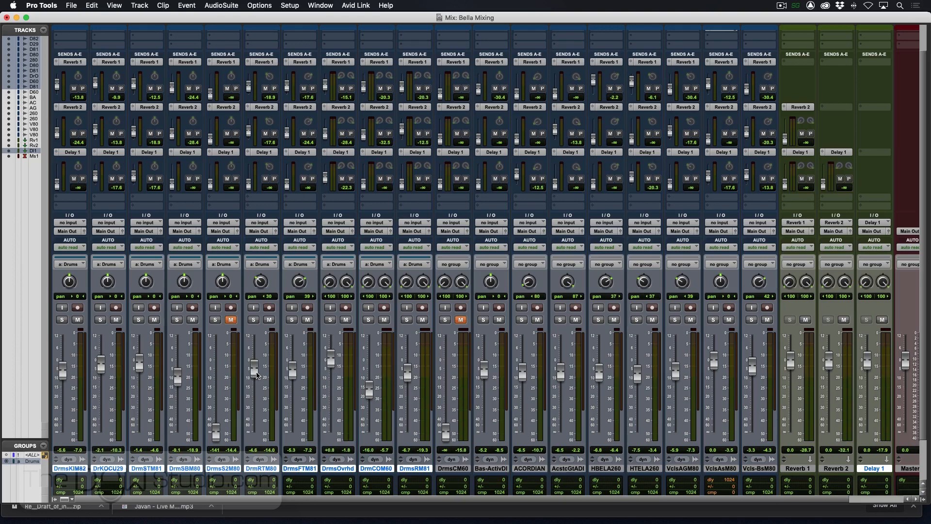
key(space)
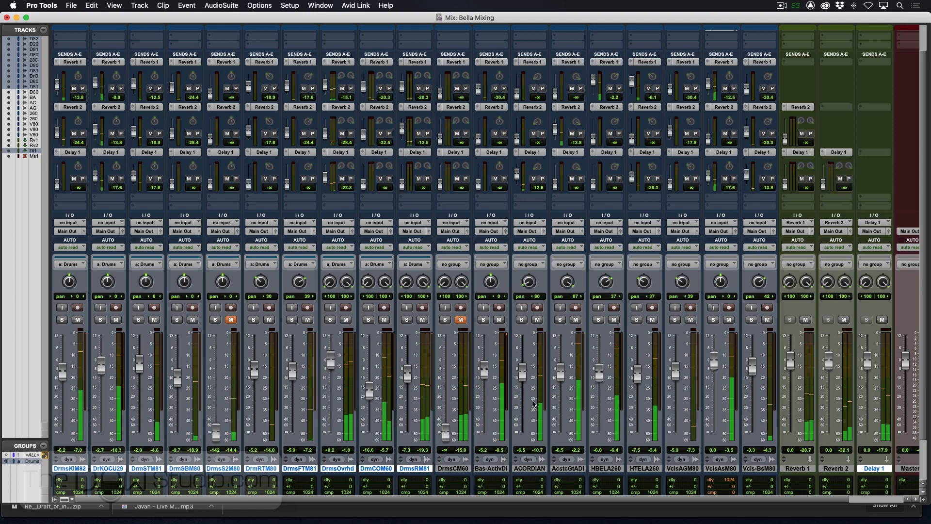
- Check the trombone track in solo, raising its fader to -3.0 dB and its Reverb 1 send to +2.7 dB
scroll(494, 390, right, 3)
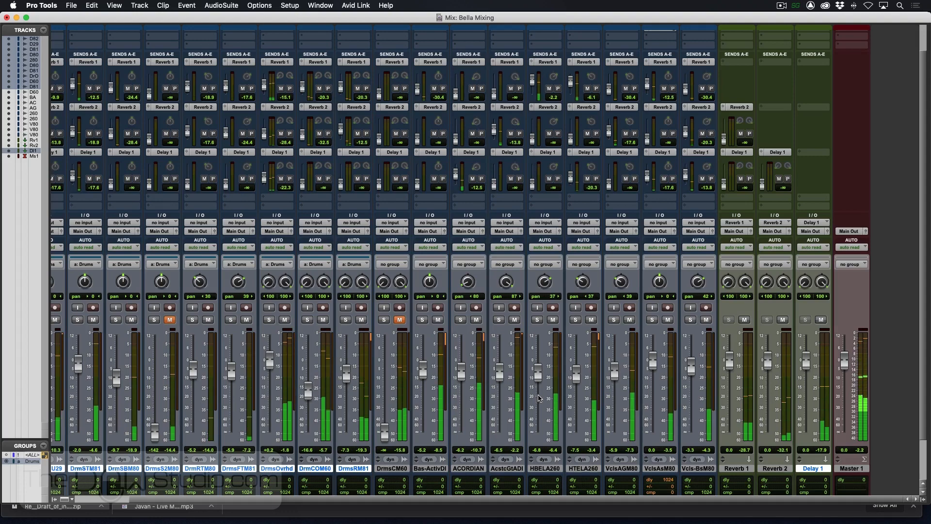
click(538, 320)
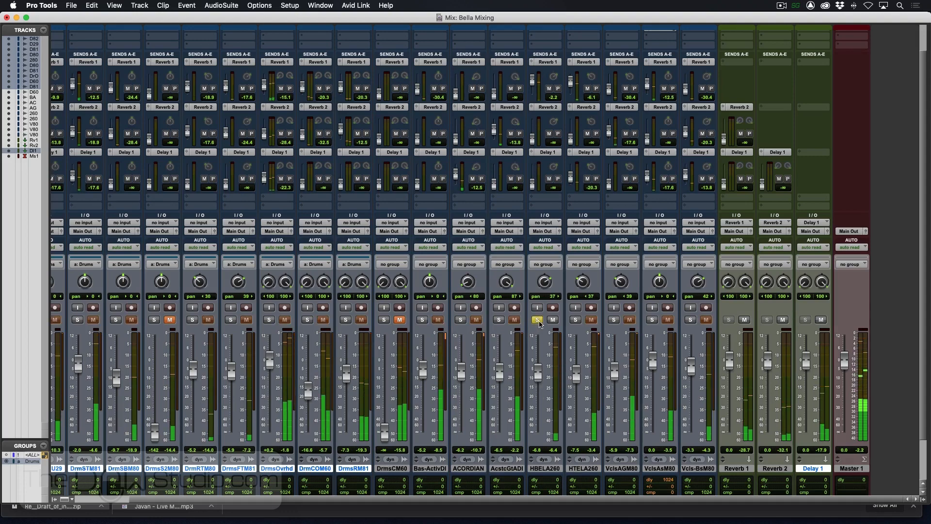
click(538, 320)
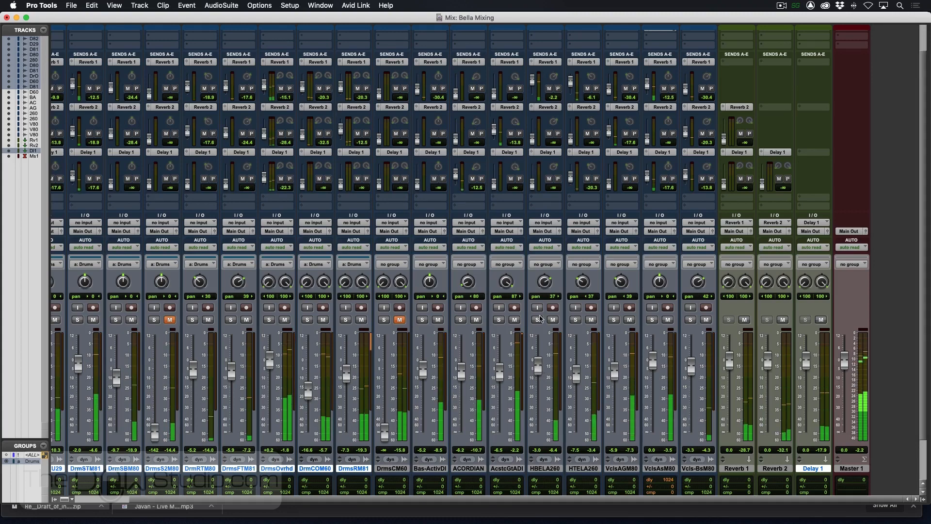
click(538, 319)
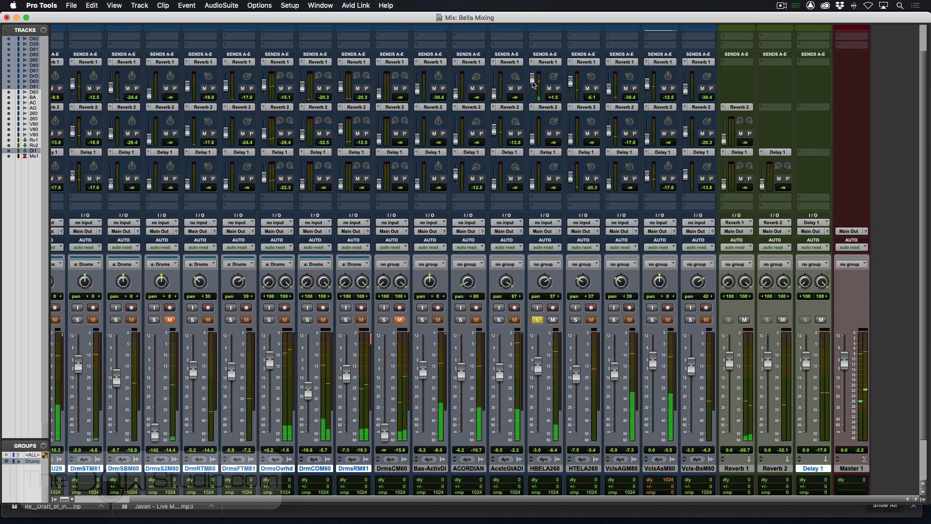
drag(534, 84, 534, 81)
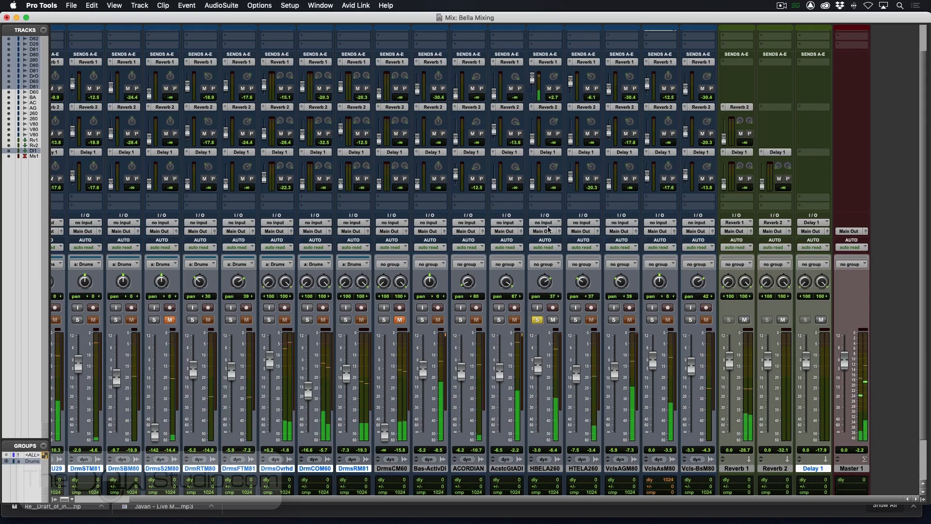
click(536, 320)
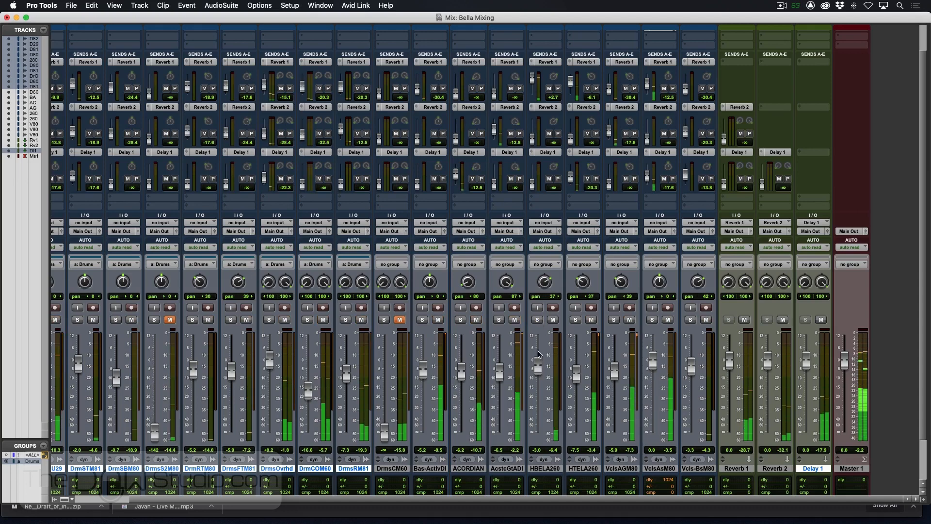
- Check the trumpet track in solo, raising its Reverb 1 send to +0.3 dB and its fader to -5.2 dB
click(575, 320)
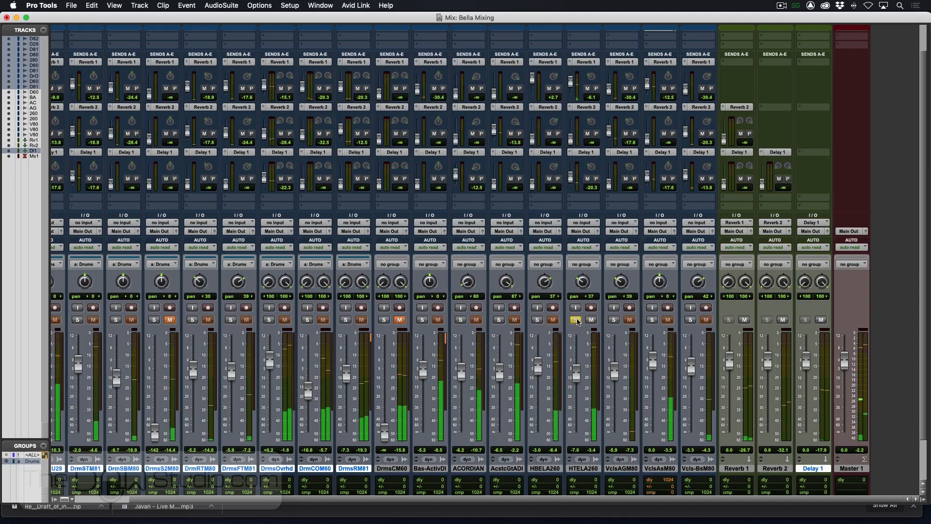
click(576, 319)
drag(572, 85, 573, 83)
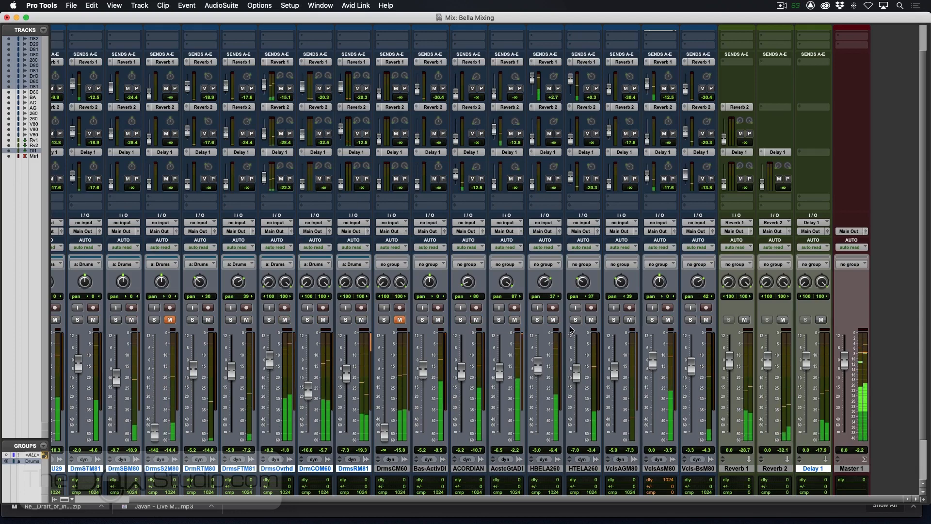
drag(576, 379, 578, 377)
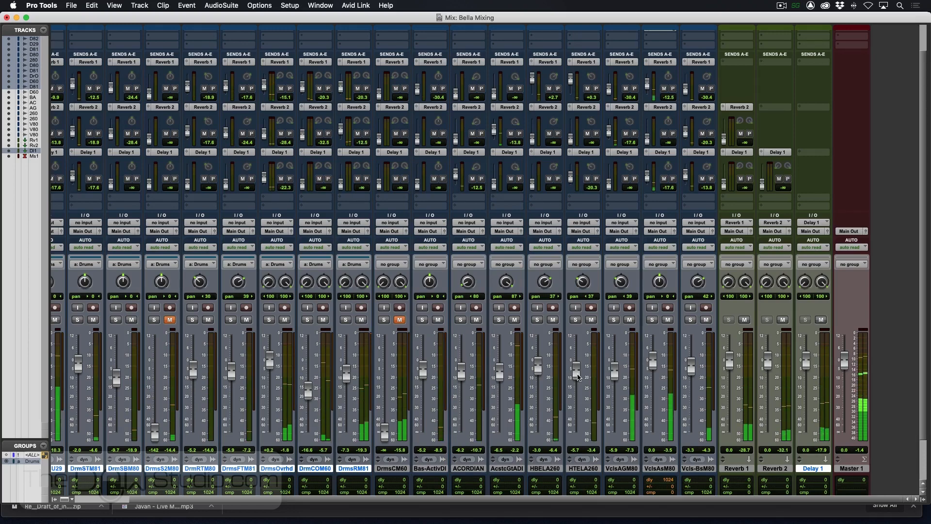
drag(578, 377, 578, 375)
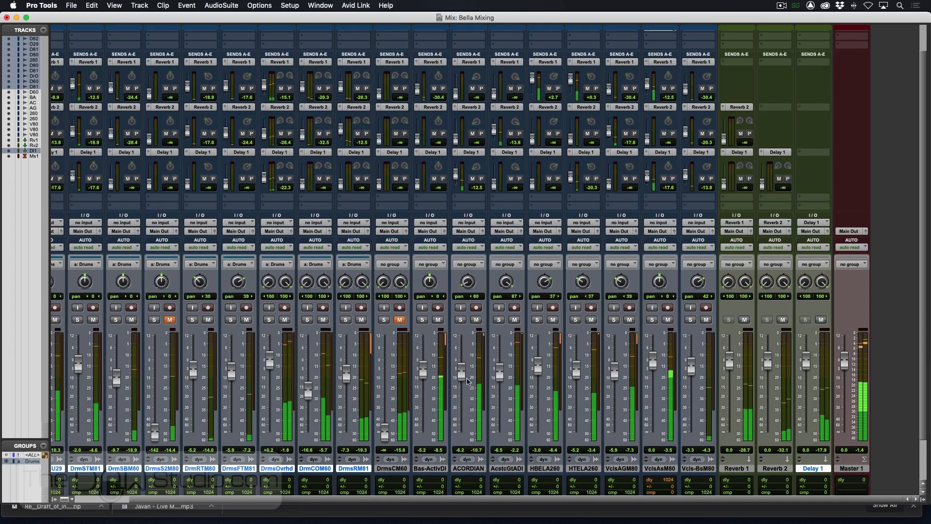
- Raise the accordion fader to -5.4 dB and the lead vocal's Delay 1 send to -16.3 dB while replaying the mix
drag(463, 377, 464, 375)
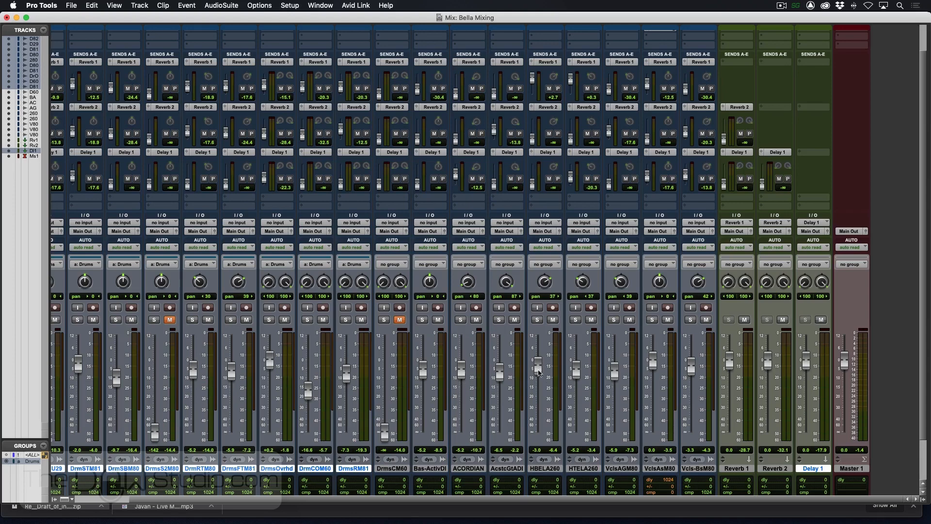
key(space)
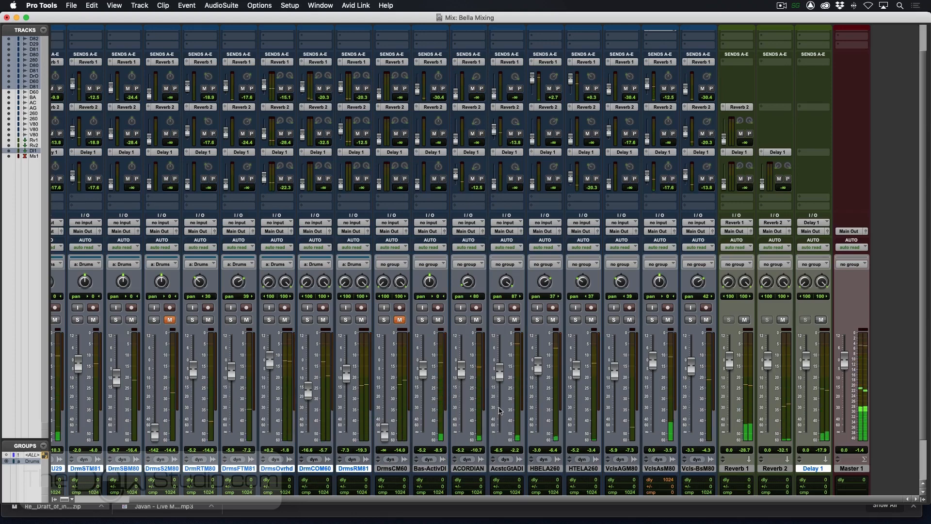
key(super+equal)
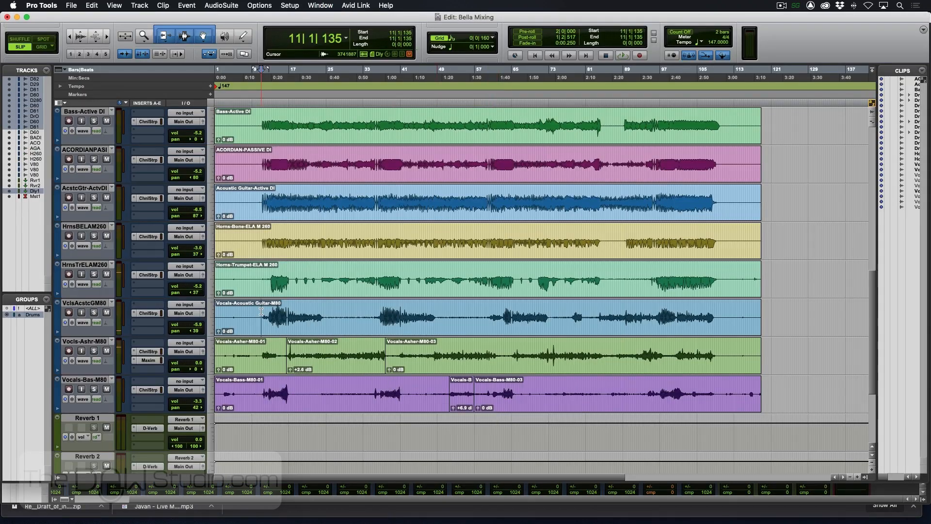
key(super+equal)
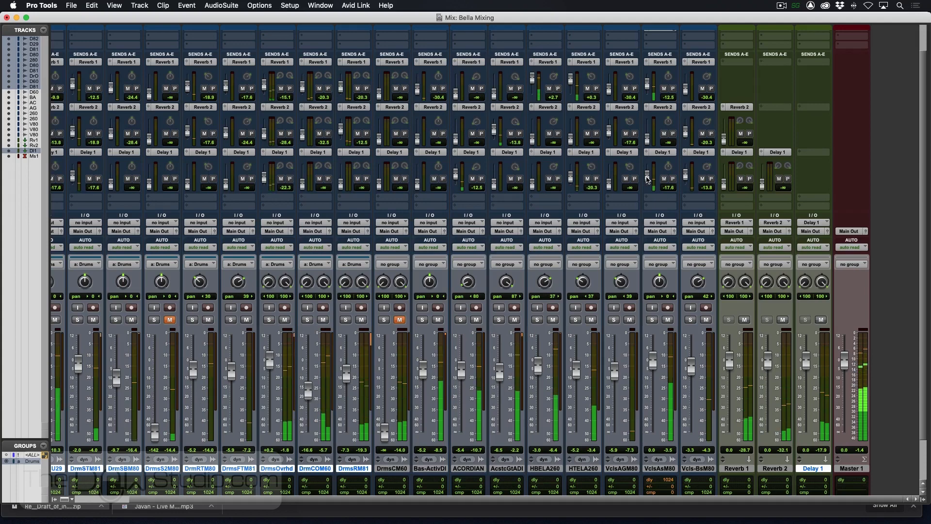
drag(647, 176, 648, 177)
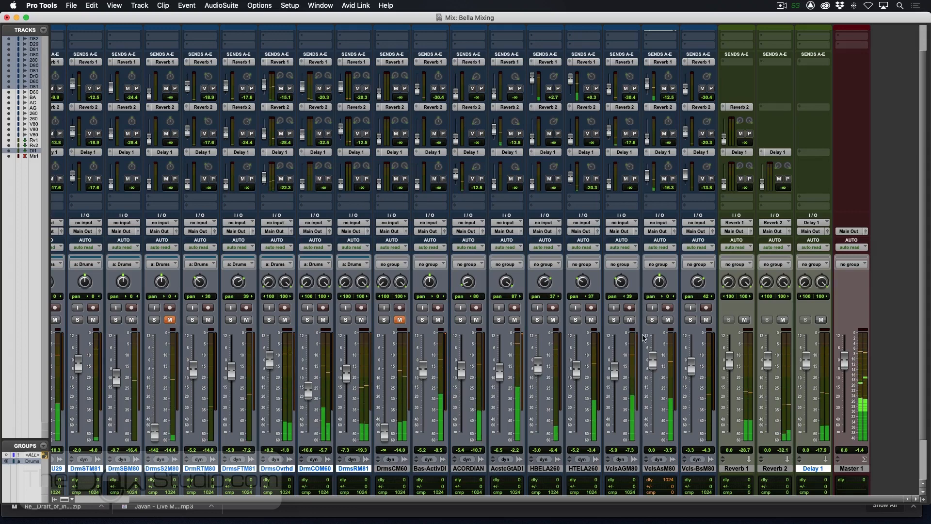
- Swap the horns' stereo sides, panning the trumpet 31 right and the trombone 17 left, and lower the trombone fader to -4.6 dB
click(575, 319)
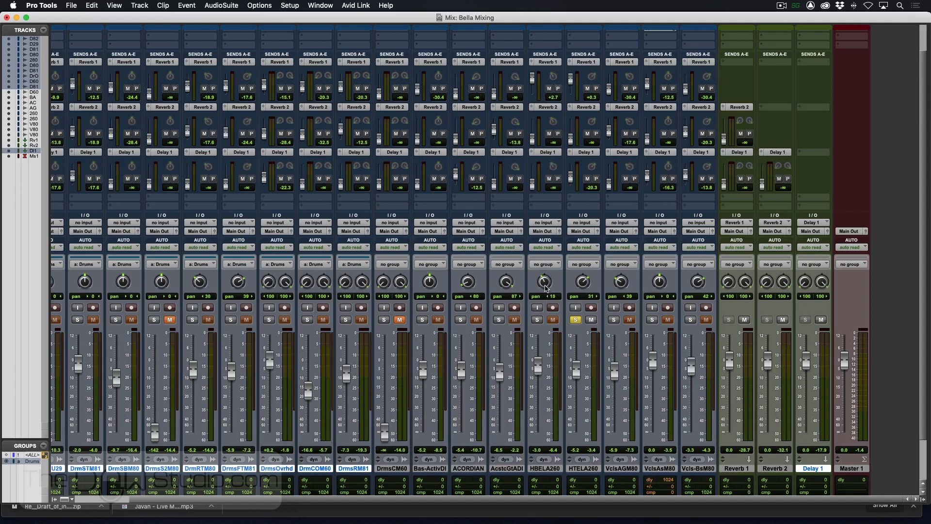
click(575, 319)
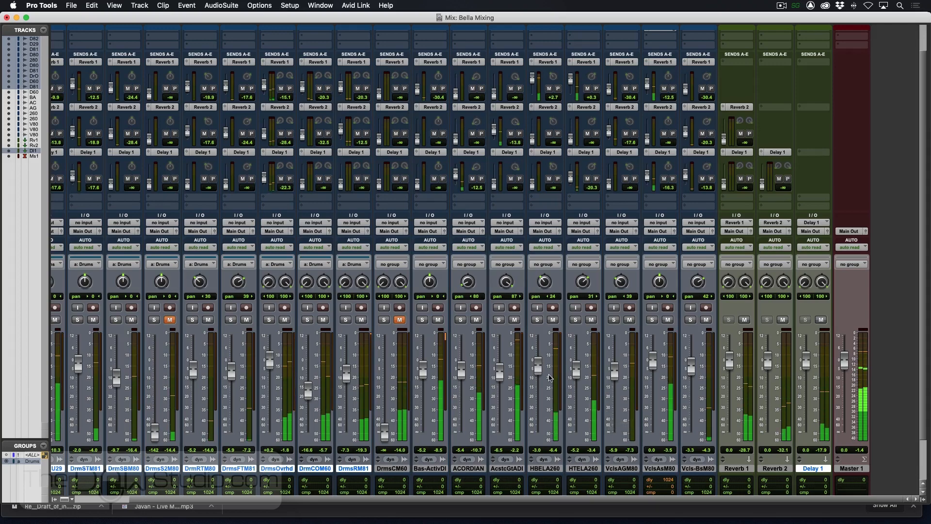
drag(537, 368, 537, 370)
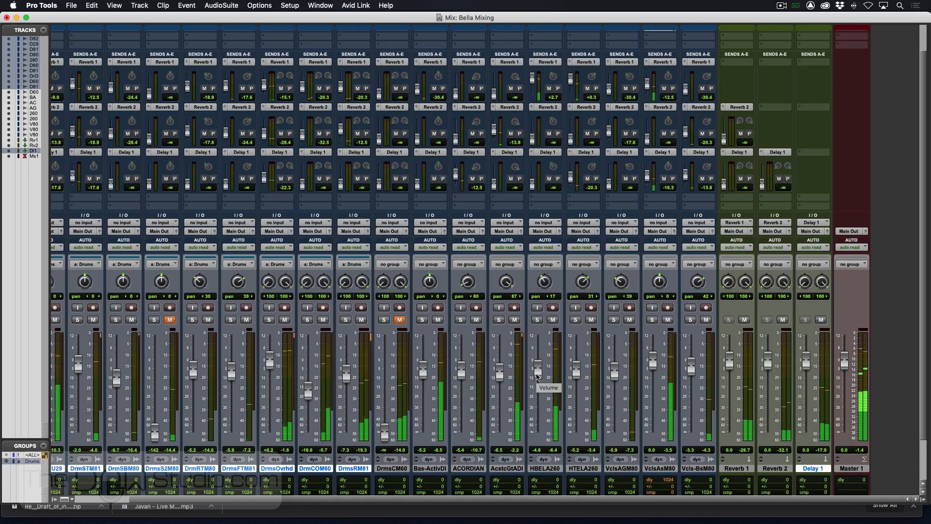
- Raise the trumpet fader to -4.1 dB and pan the trumpet to 50 right
drag(579, 379, 580, 378)
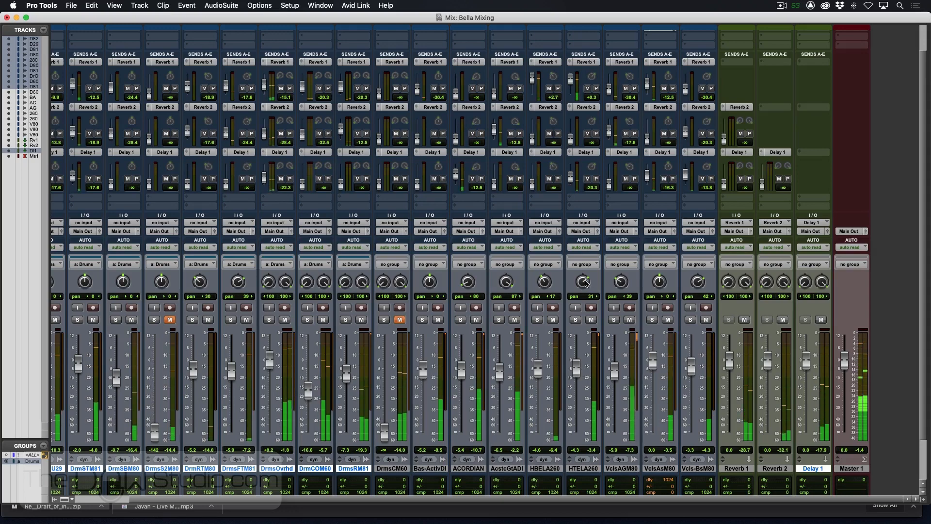
drag(586, 283, 581, 276)
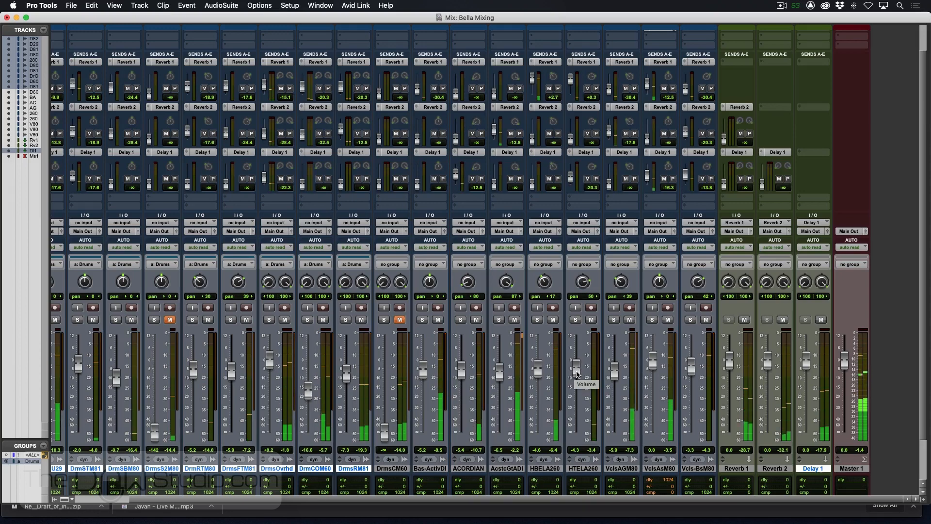
drag(577, 373, 577, 373)
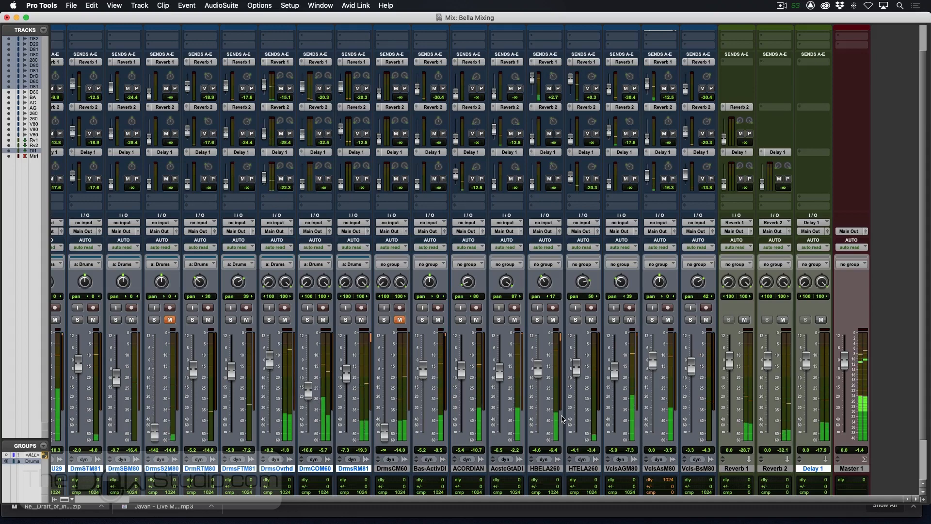
- In the Edit window, audition the mix from bar 70
key(super+equal)
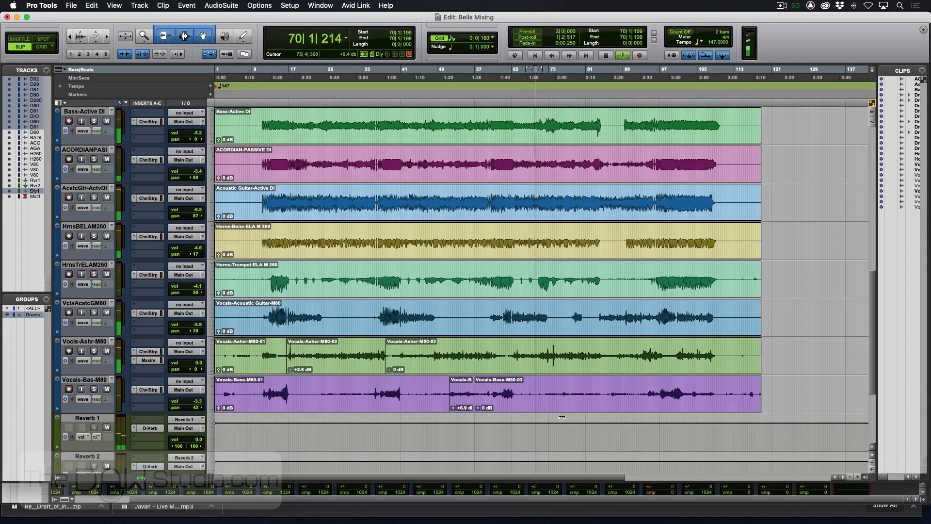
key(space)
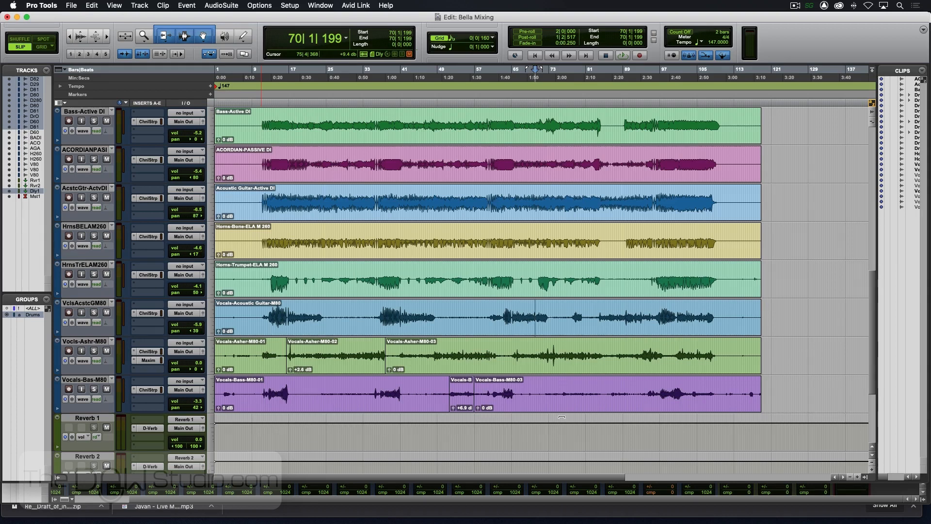
key(space)
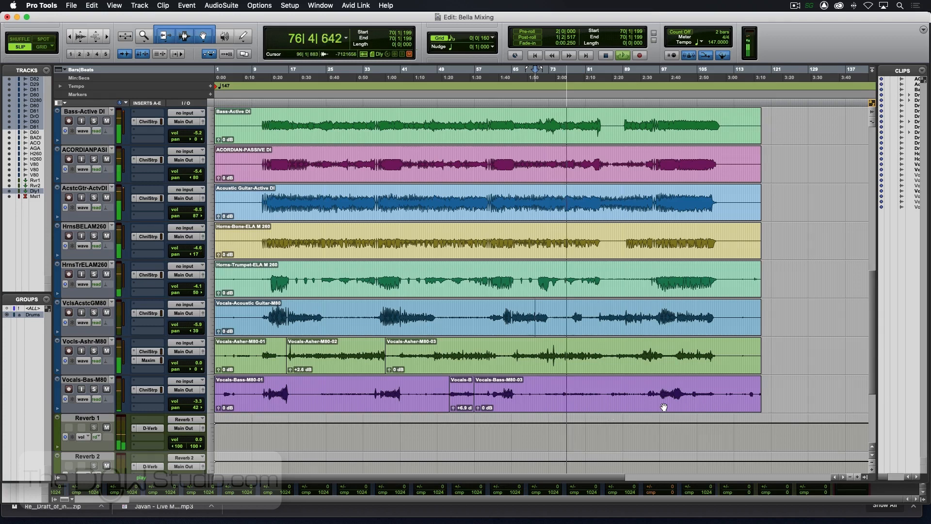
key(space)
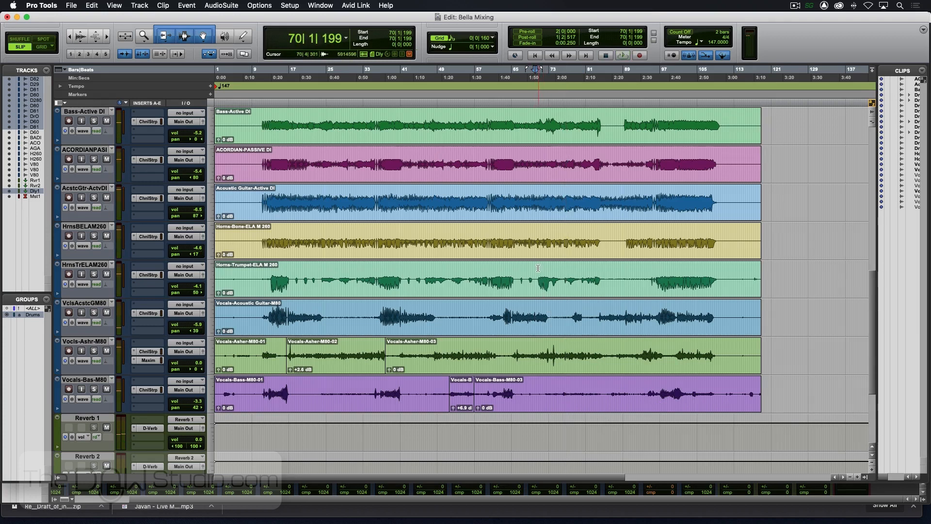
click(140, 286)
mouse_move(185, 283)
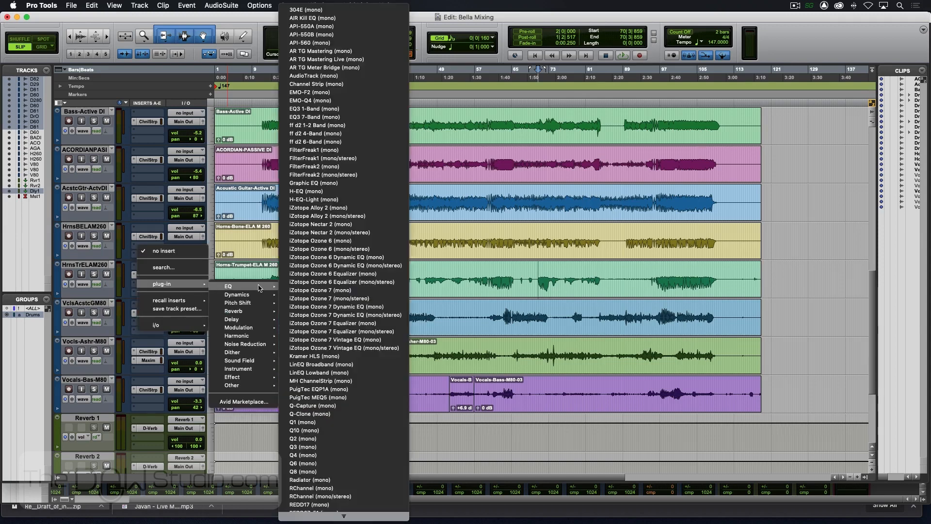
click(128, 296)
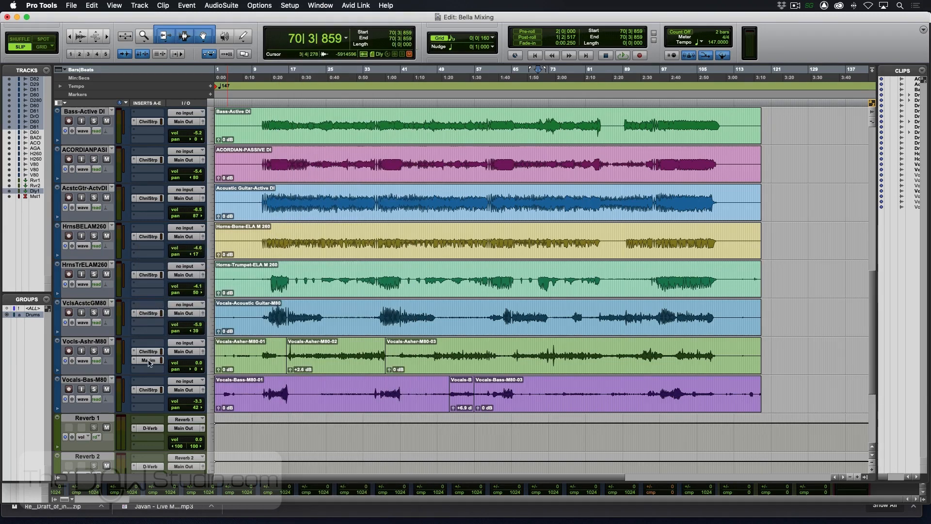
- Copy the lead vocal's Maxim limiter onto the trumpet track and raise its threshold to -11.8 dB while the mix plays
drag(149, 363, 149, 353)
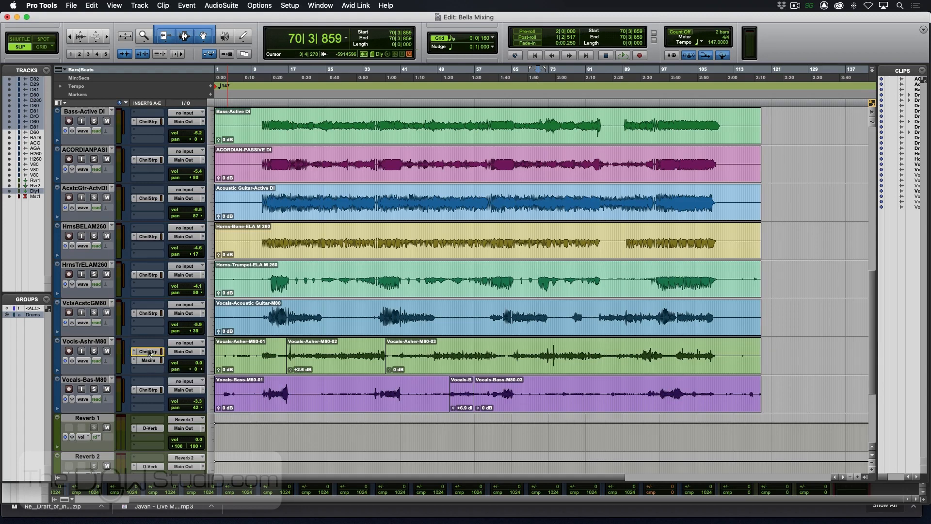
click(148, 285)
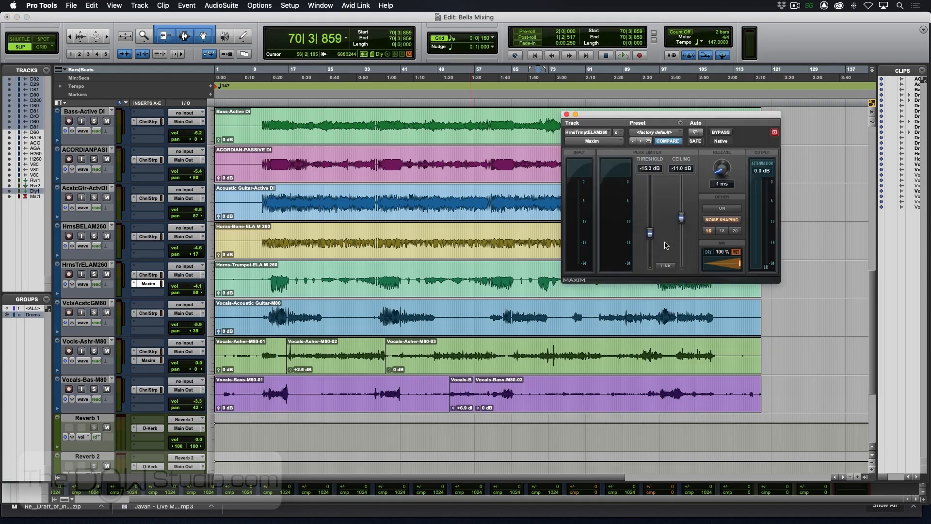
key(space)
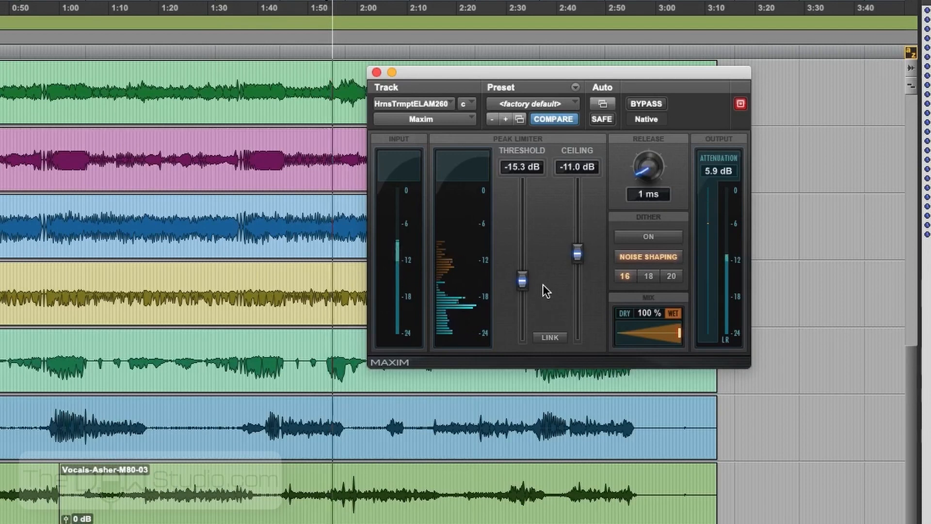
drag(523, 279, 528, 258)
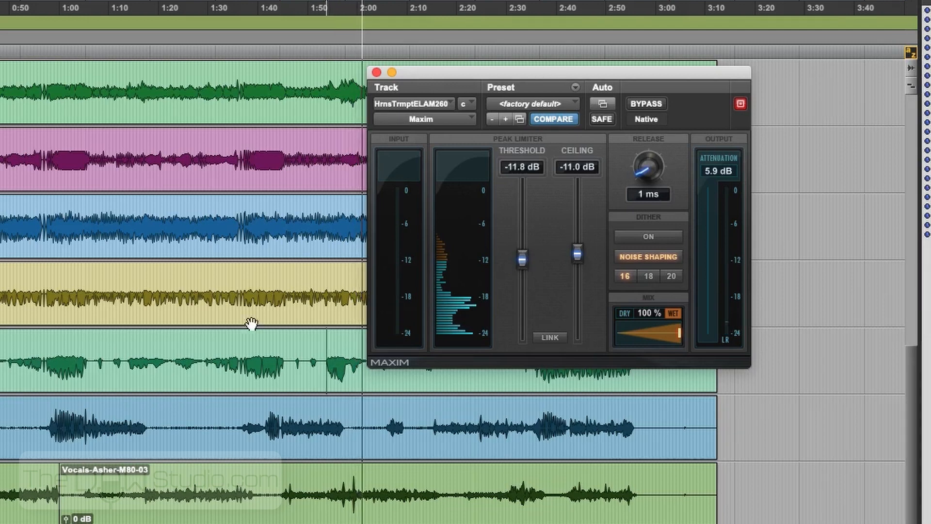
- Replay earlier trumpet passages, link the limiter's threshold and ceiling, and lower them to -12.9 dB and -12.1 dB
click(114, 350)
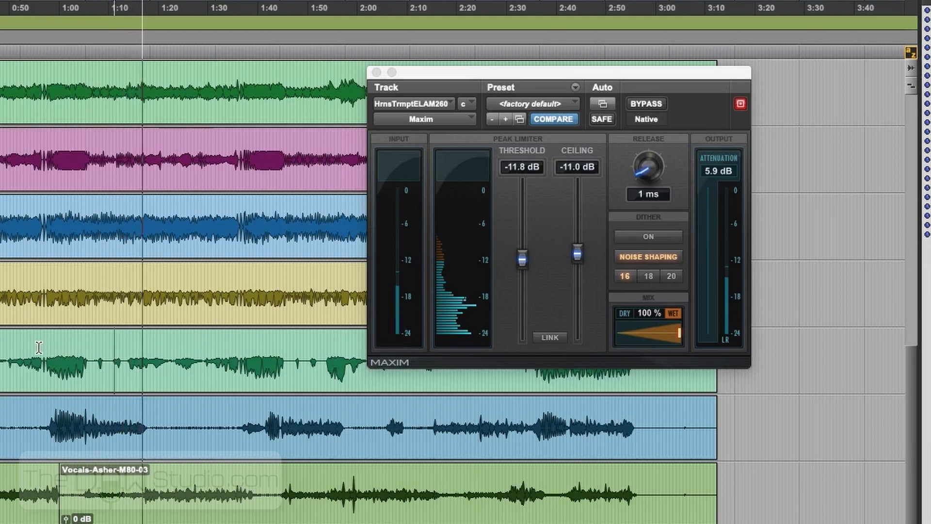
click(13, 349)
key(space)
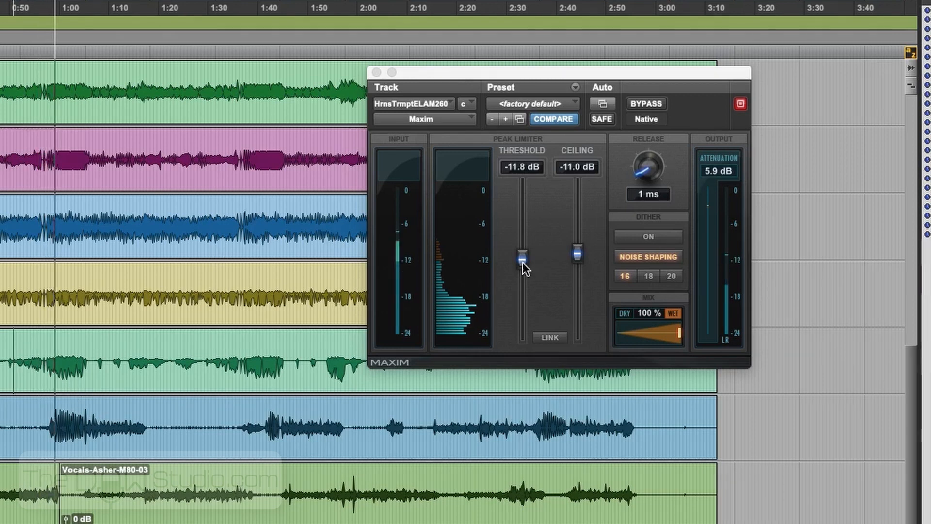
click(553, 337)
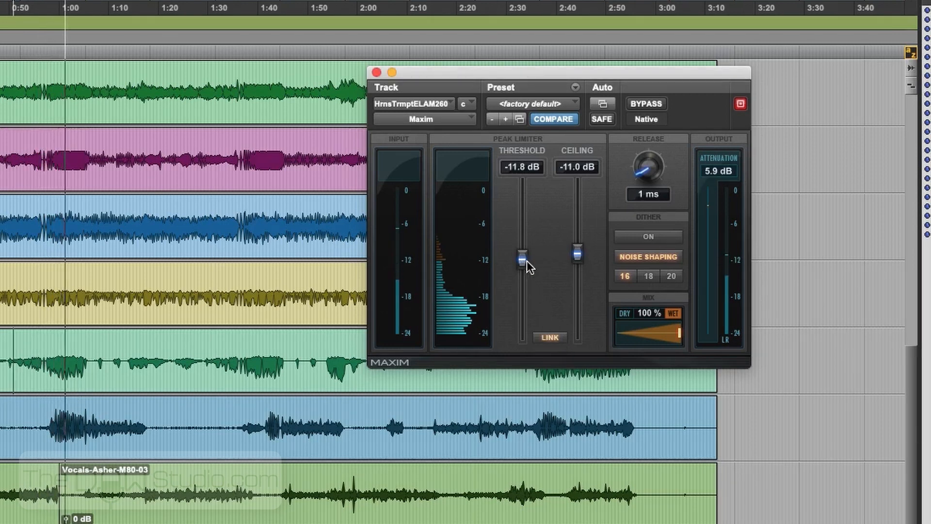
drag(526, 261, 525, 266)
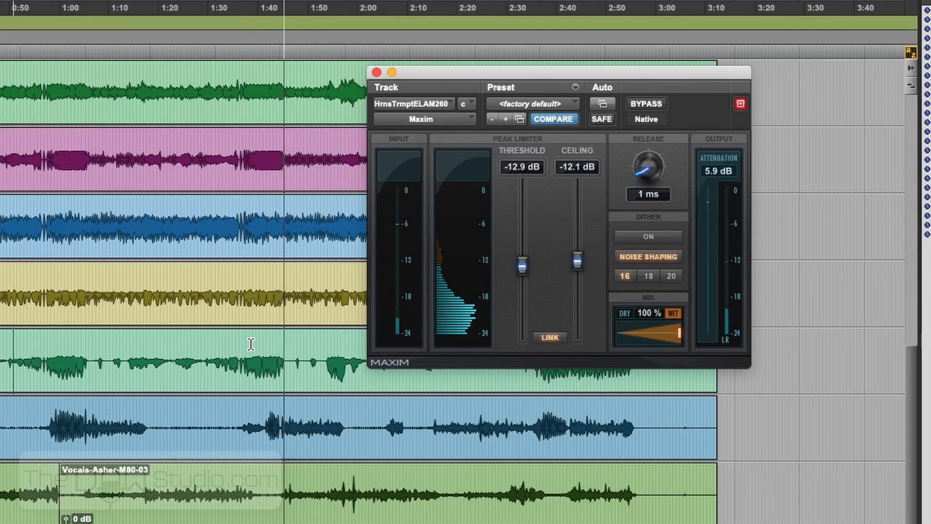
key(space)
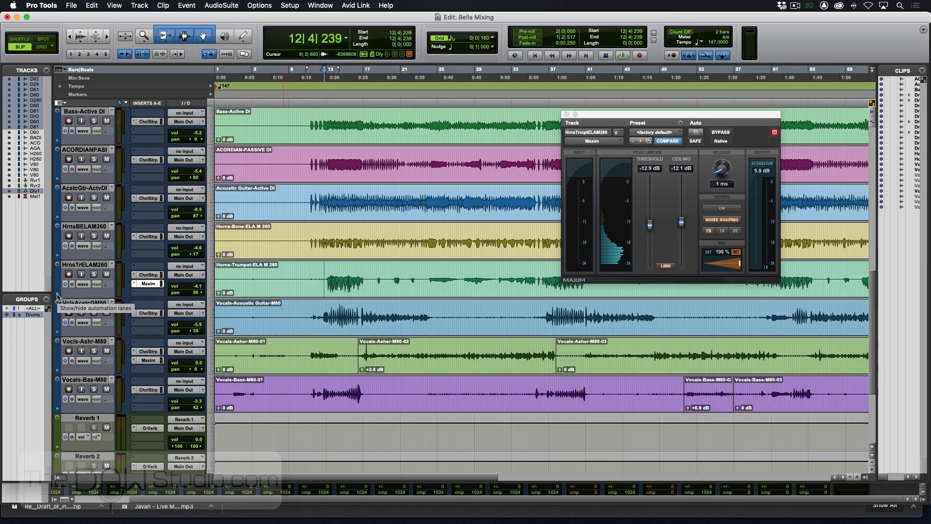
click(58, 296)
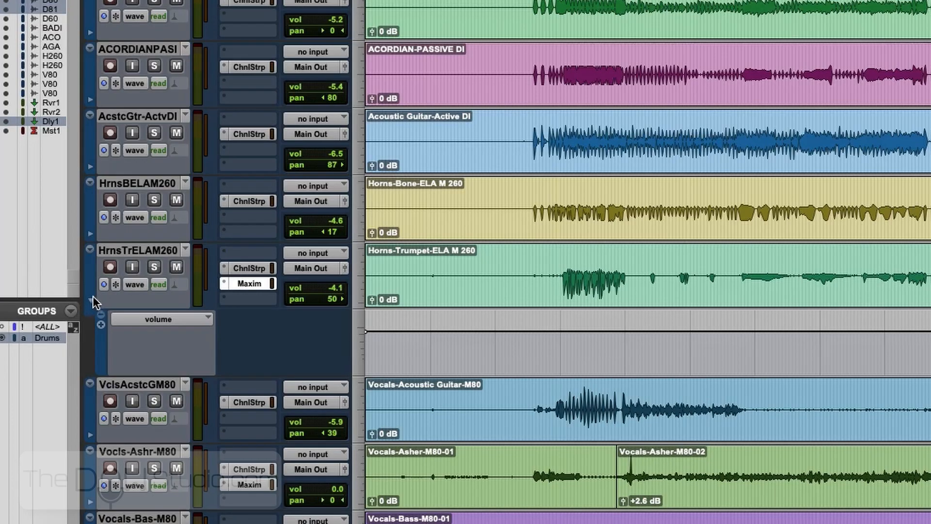
click(57, 293)
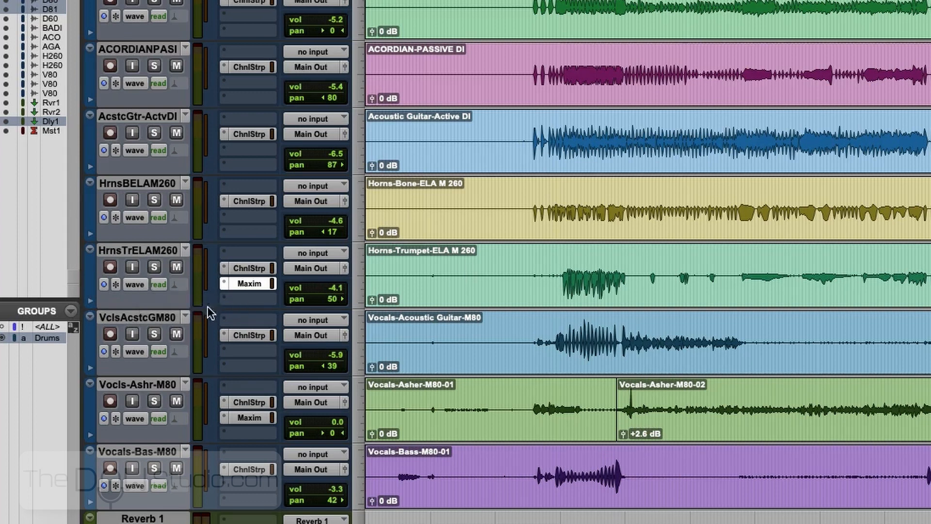
click(130, 281)
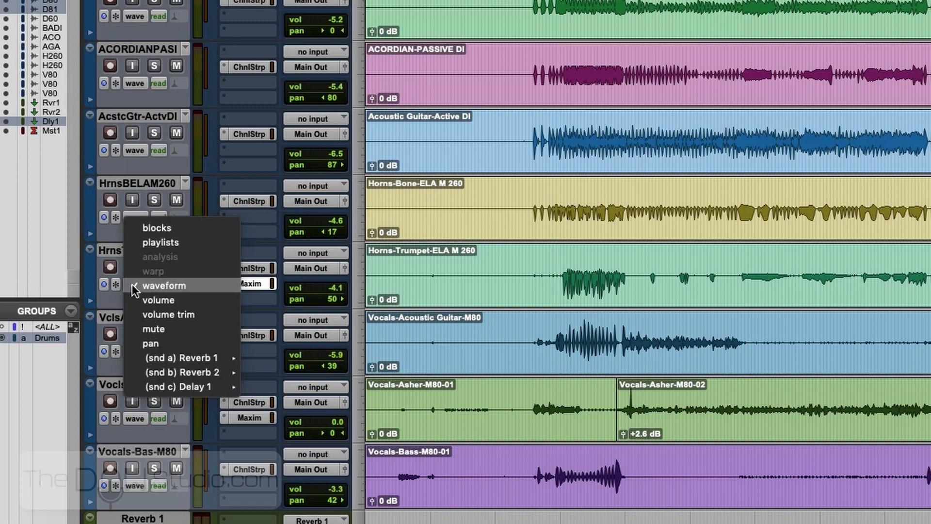
click(157, 297)
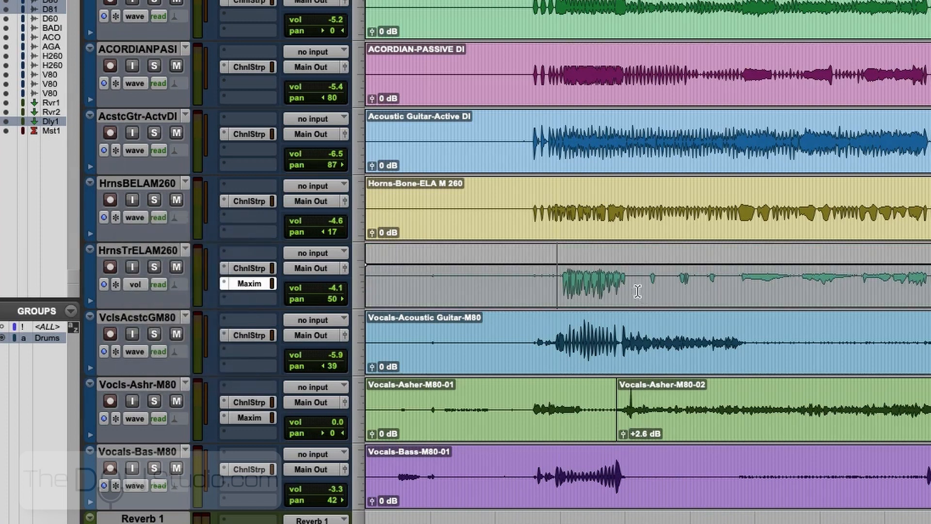
click(136, 285)
click(141, 269)
- Show volume automation lanes under both horn tracks and raise the trumpet's volume over its first dense phrase to -2.1 dB
click(91, 301)
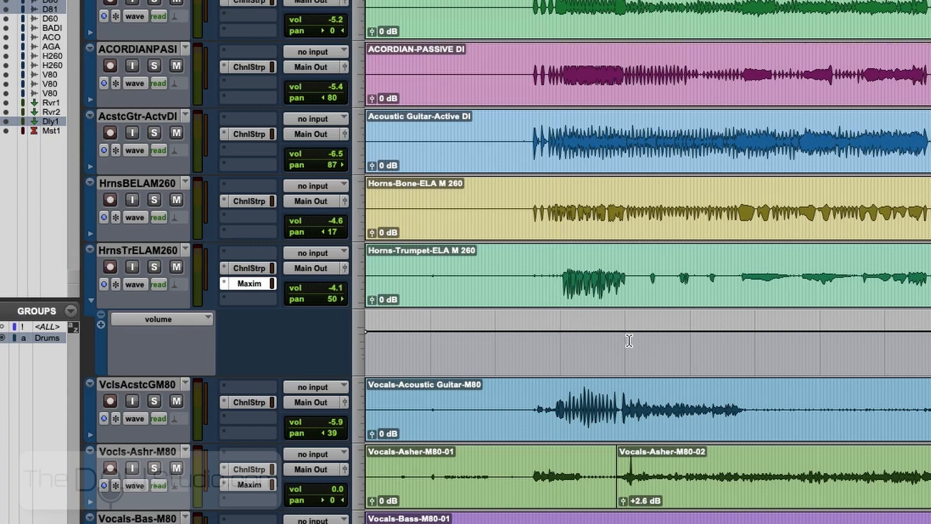
click(89, 234)
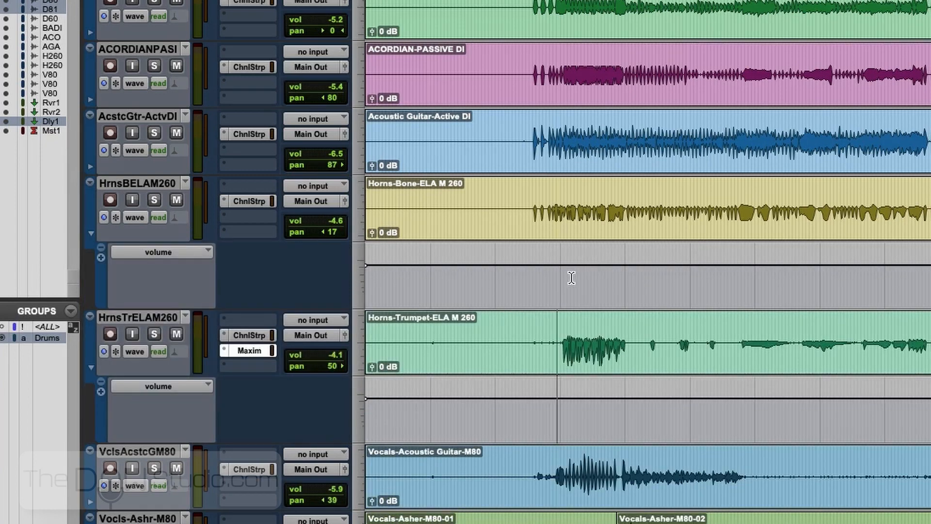
key(t)
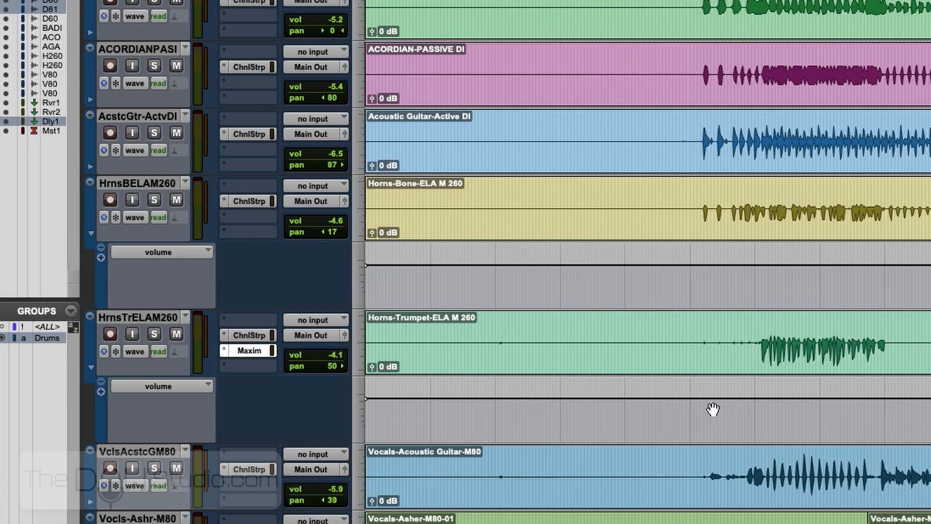
key(space)
click(757, 399)
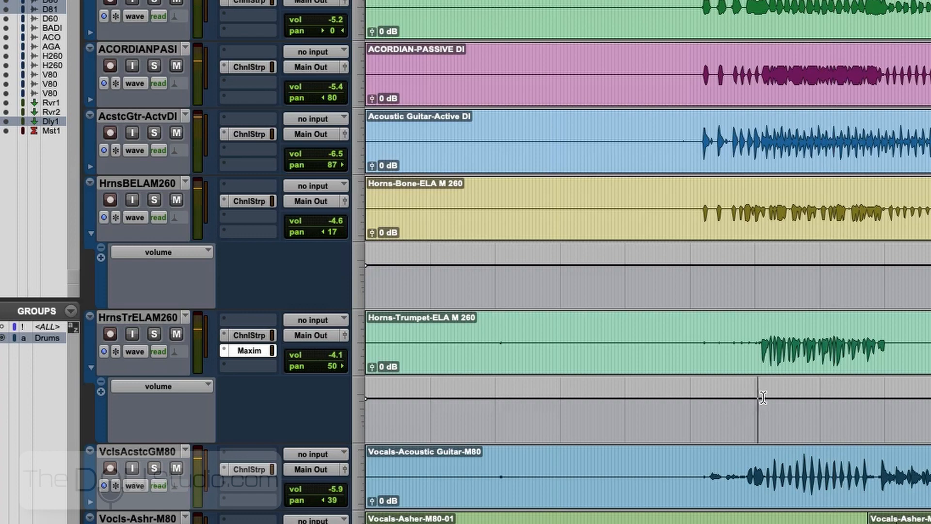
drag(763, 398, 878, 403)
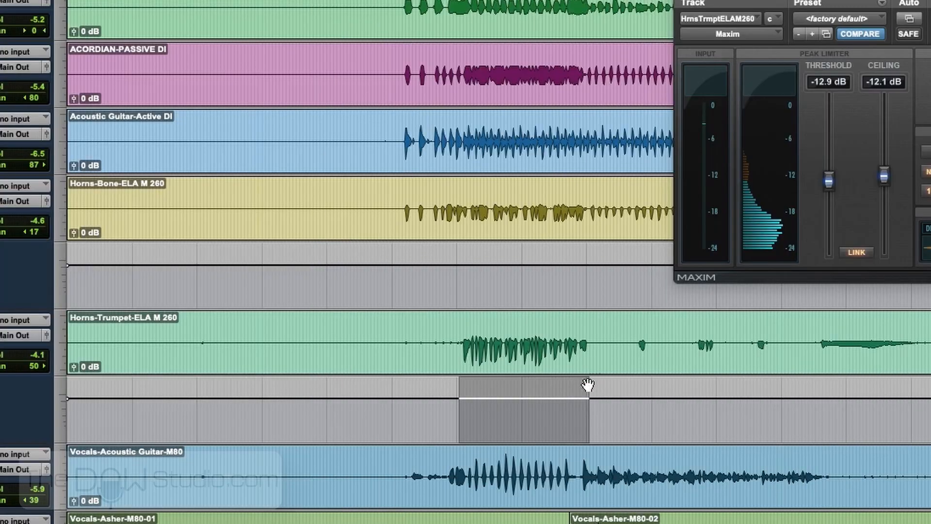
click(871, 407)
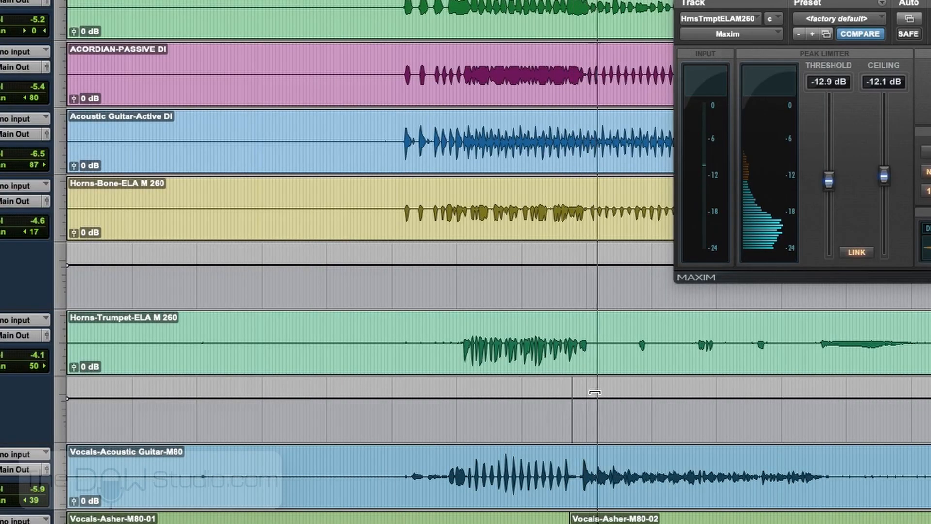
drag(589, 408, 452, 416)
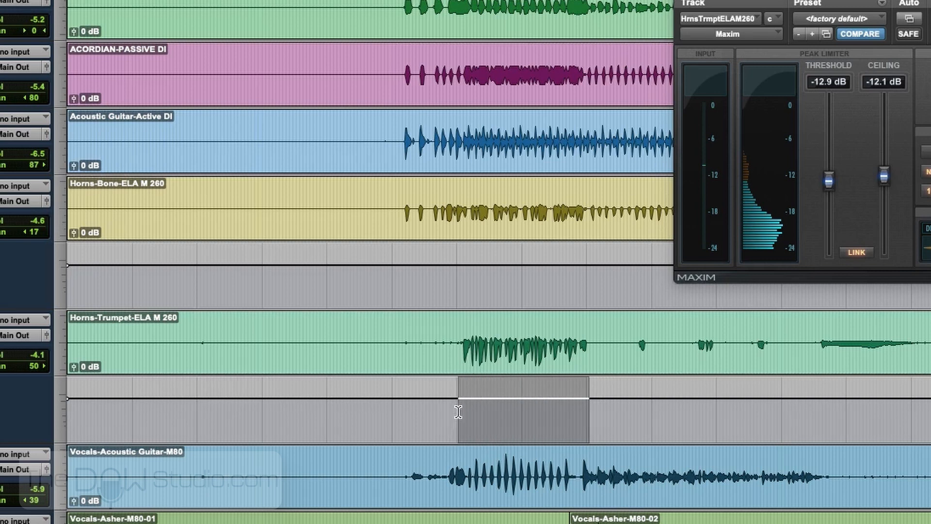
drag(501, 386, 502, 386)
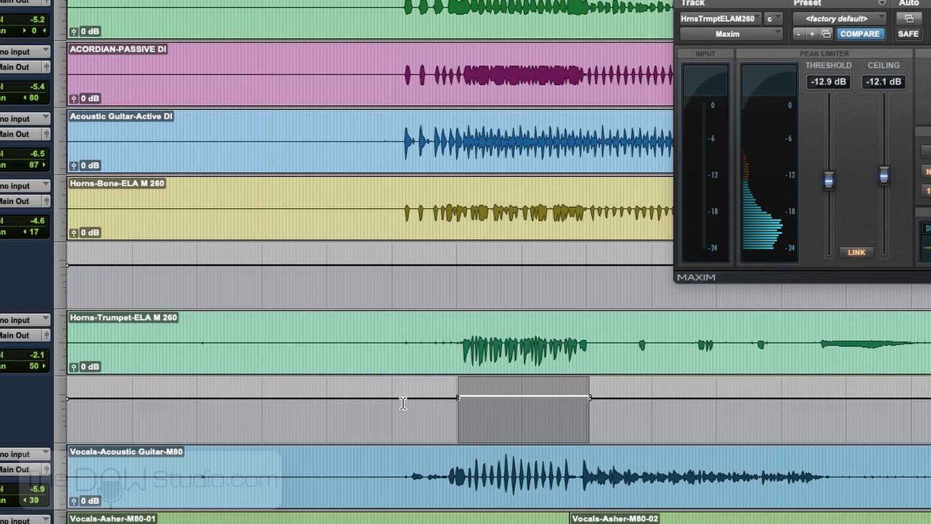
- Audition the mix from just before the trumpet's volume automation rise
click(429, 410)
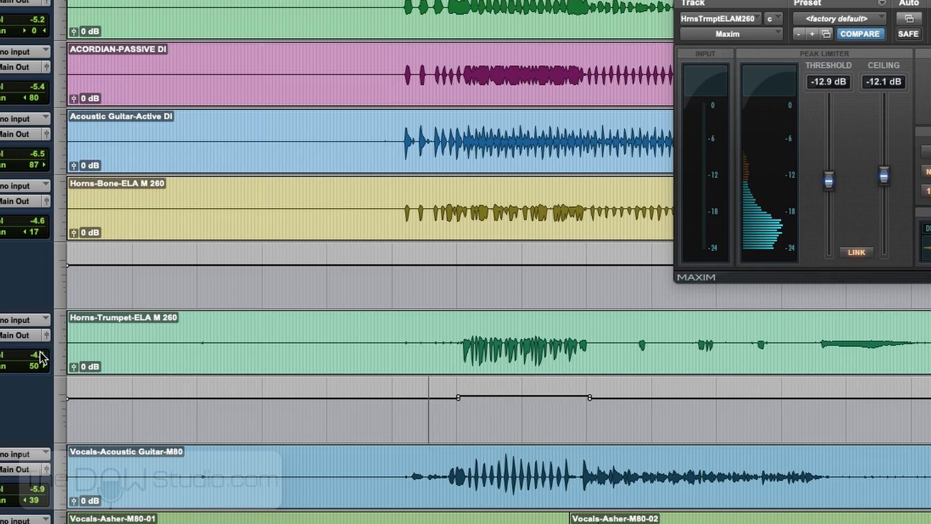
click(440, 406)
key(space)
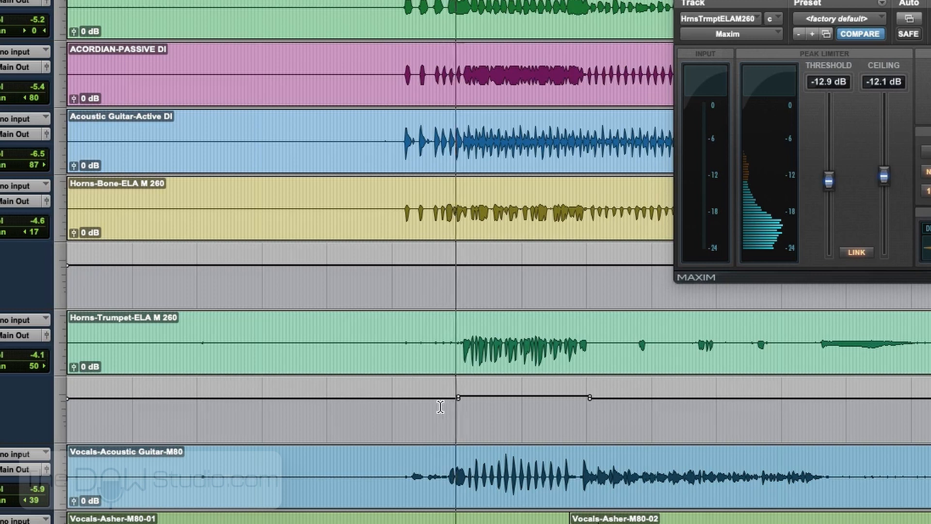
key(space)
- Close the Maxim window and raise the trombone's volume automation over the first dense horn phrase to -2.6 dB
click(458, 271)
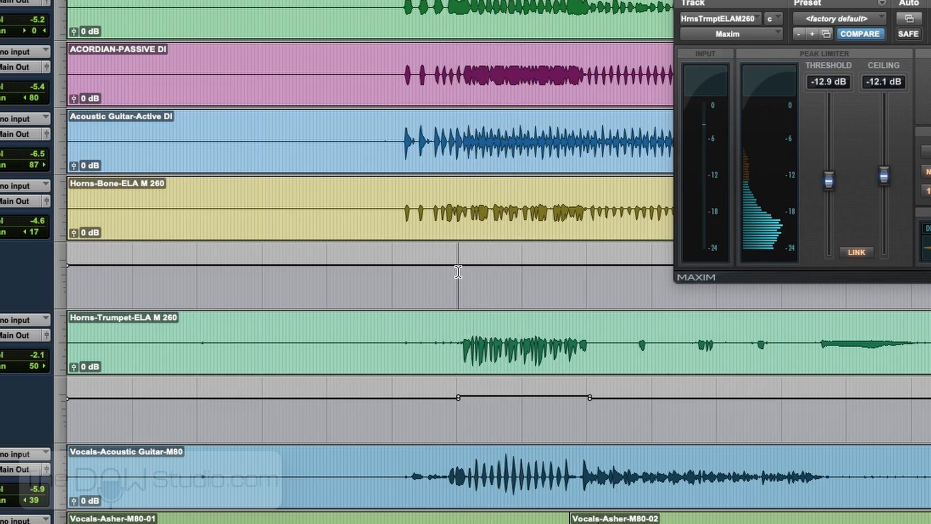
key(t)
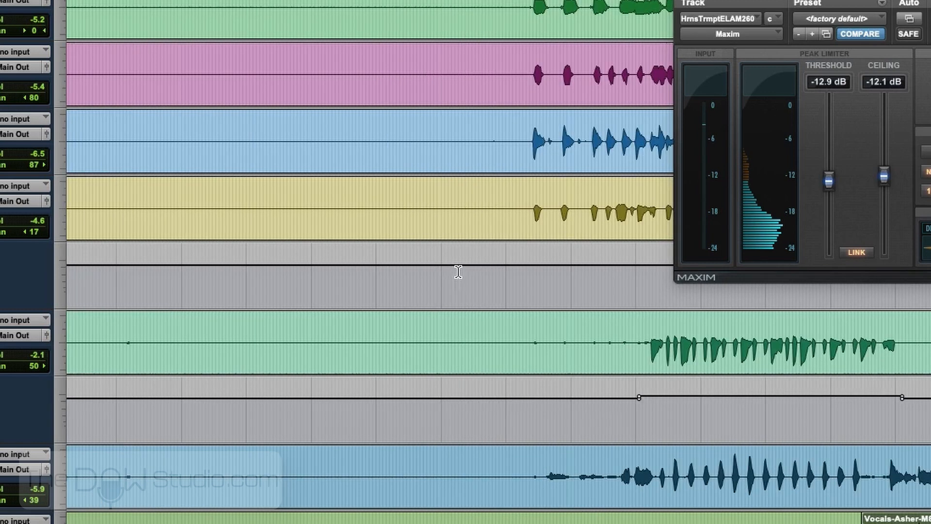
click(680, 1)
key(space)
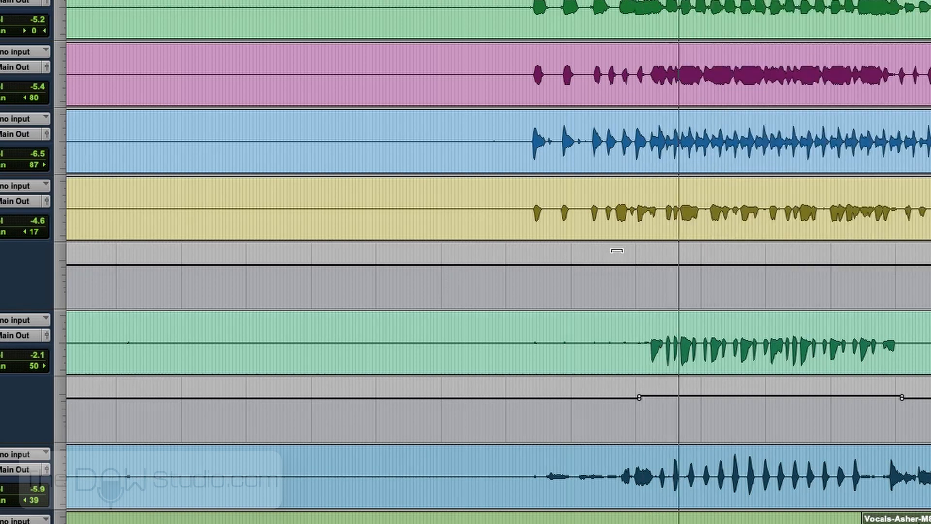
key(space)
key(space)
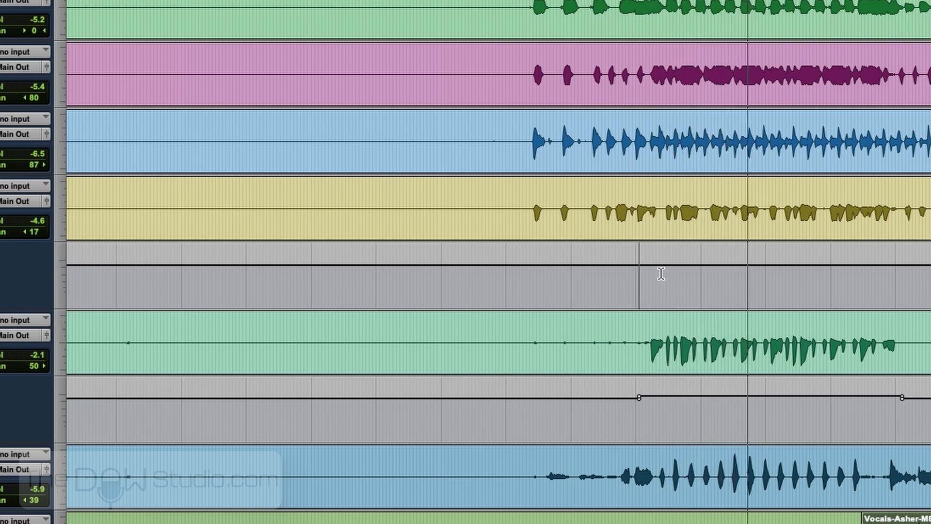
drag(663, 272, 902, 285)
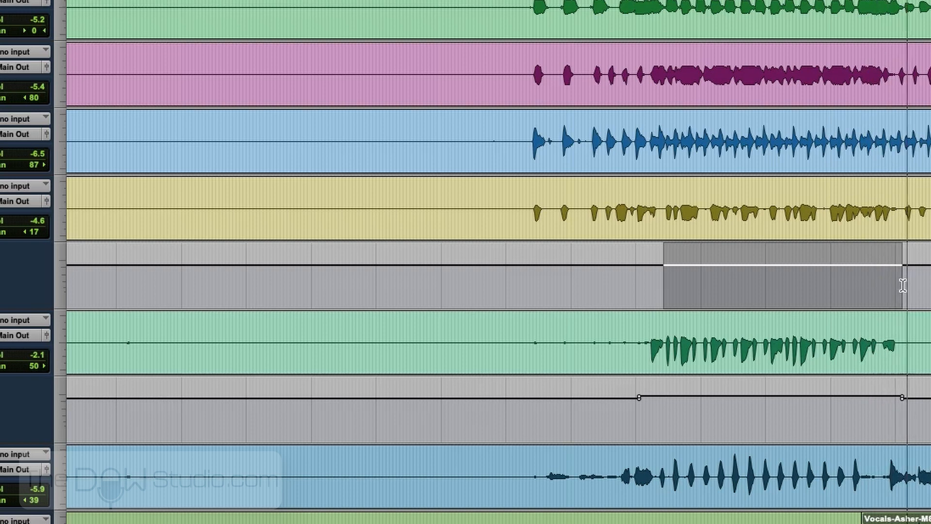
drag(819, 260, 812, 253)
- Replay the first dense horn phrase with both volume automation boosts through to its end
click(641, 283)
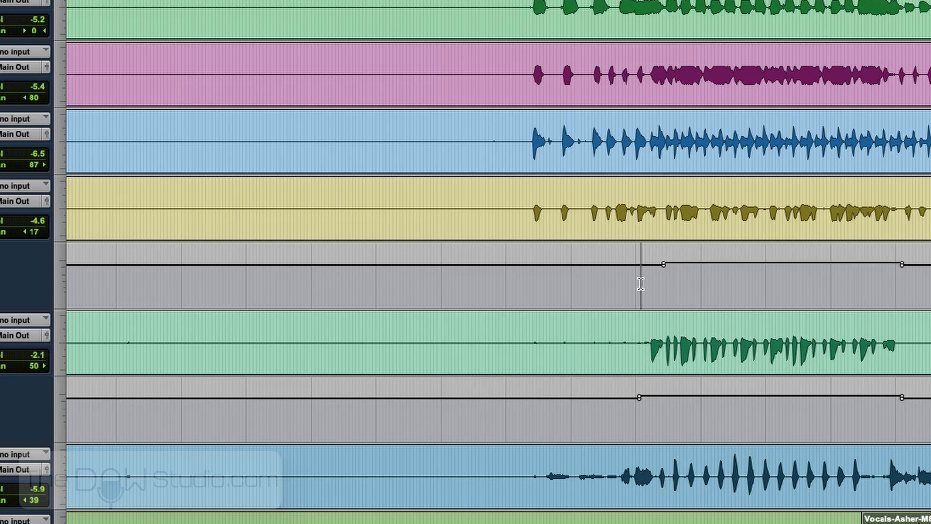
key(space)
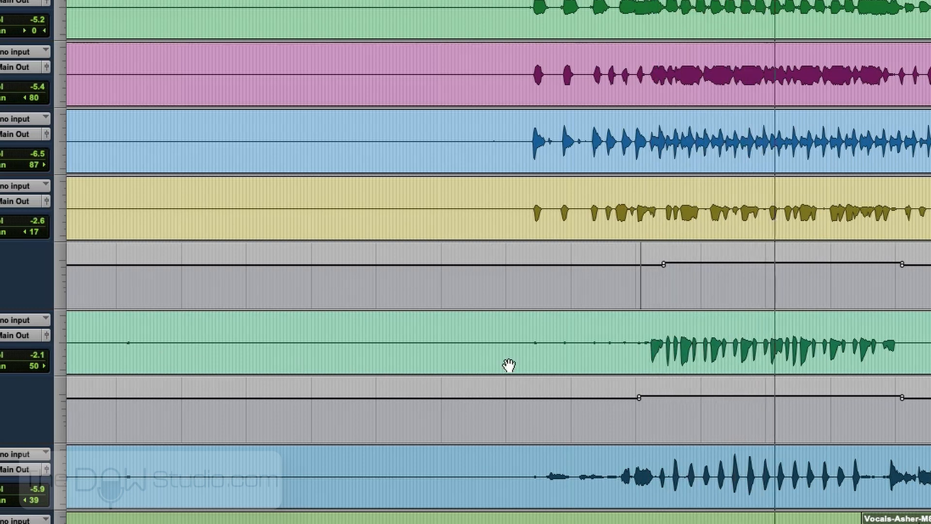
key(q)
key(r)
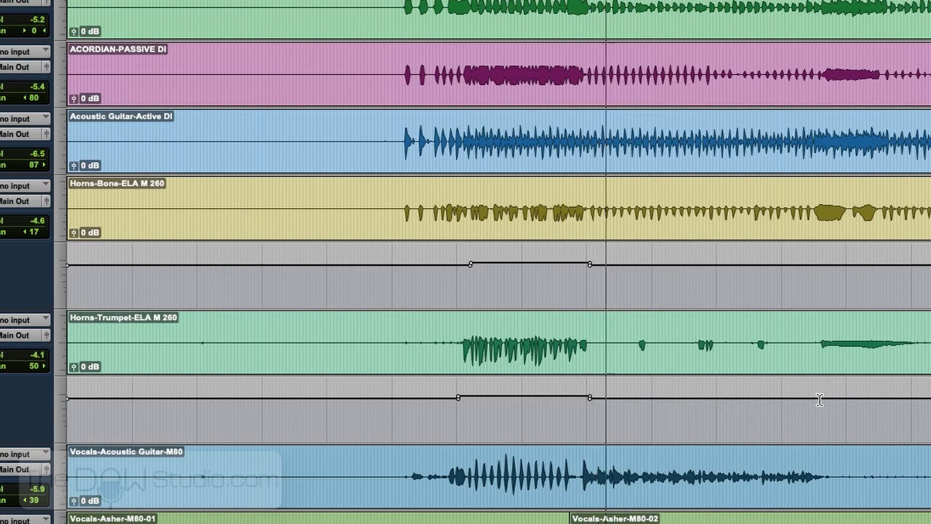
key(space)
- Locate the second dense horn phrase and audition its start around the trumpet's entry
scroll(820, 349, right, 9)
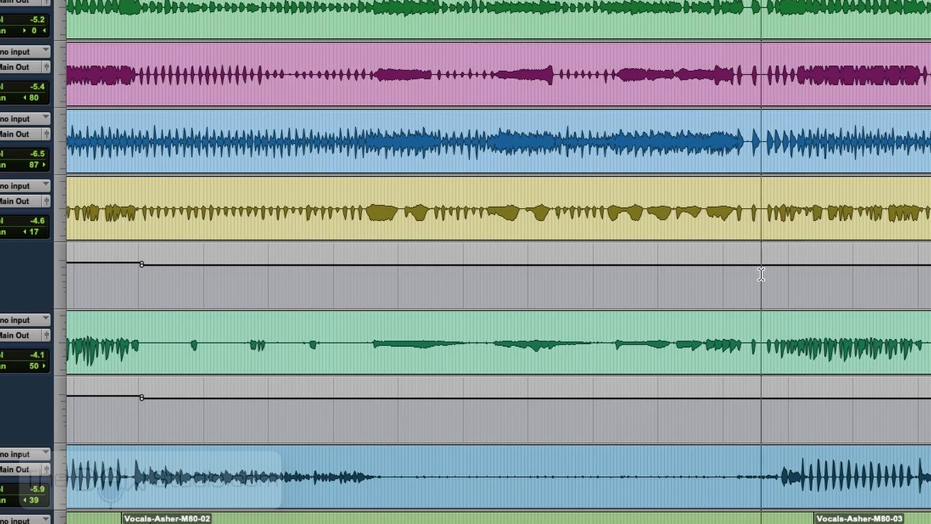
key(t)
scroll(707, 322, right, 5)
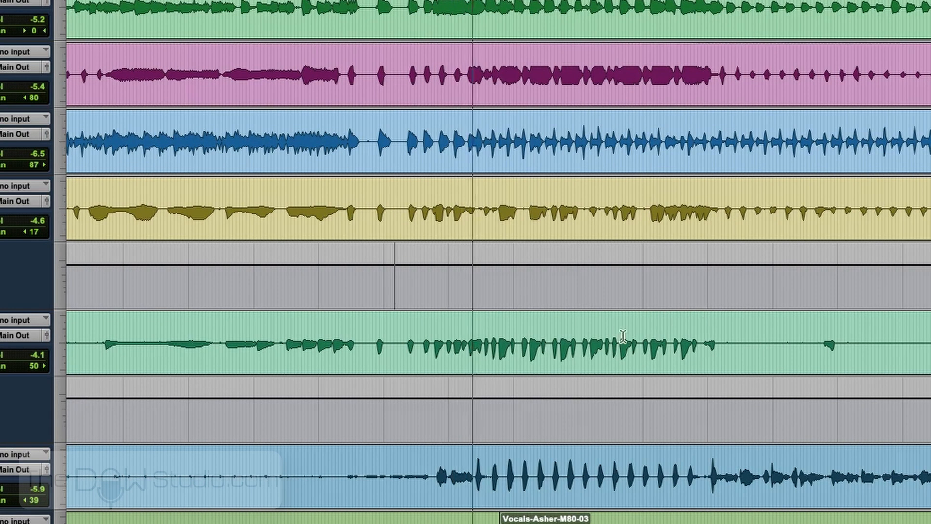
click(466, 367)
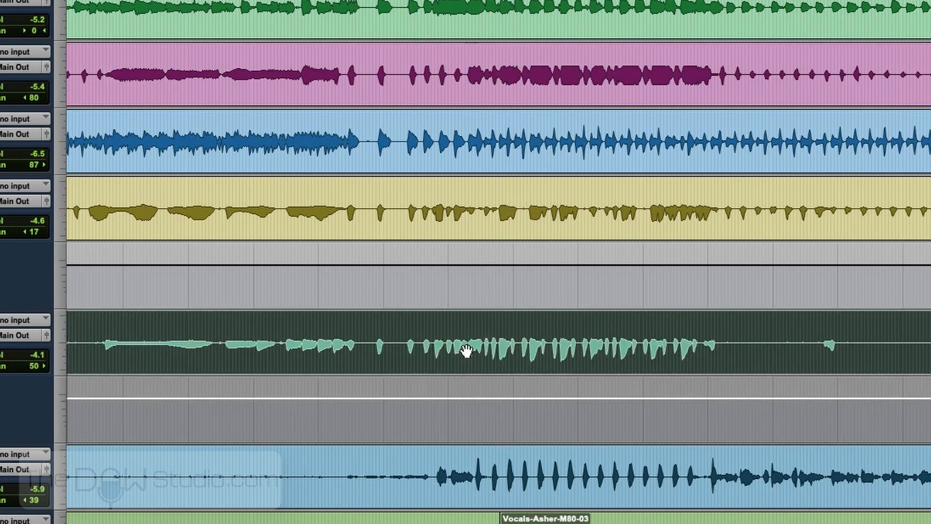
click(465, 340)
key(space)
key(space)
click(457, 337)
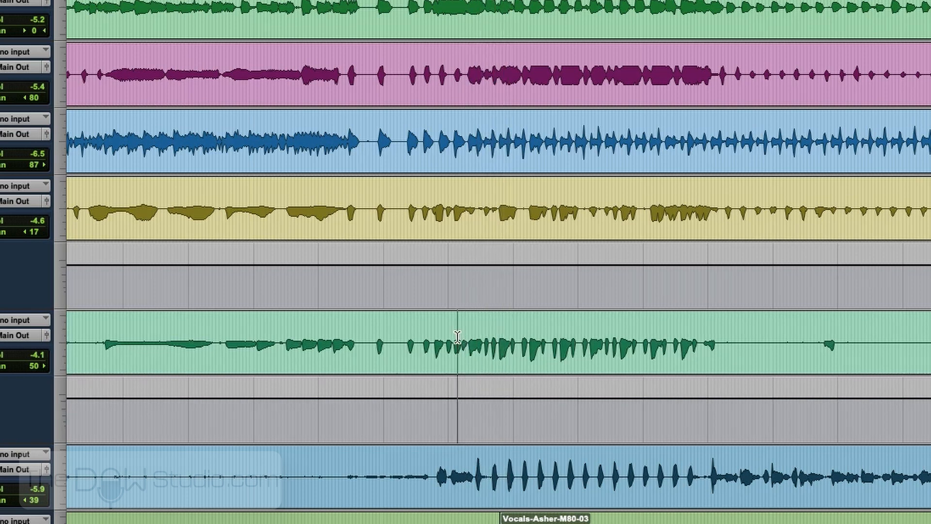
key(space)
- Raise the volume automation over the second dense horn phrase to -2.6 dB on the trombone and -2.1 dB on the trumpet
drag(467, 334, 723, 226)
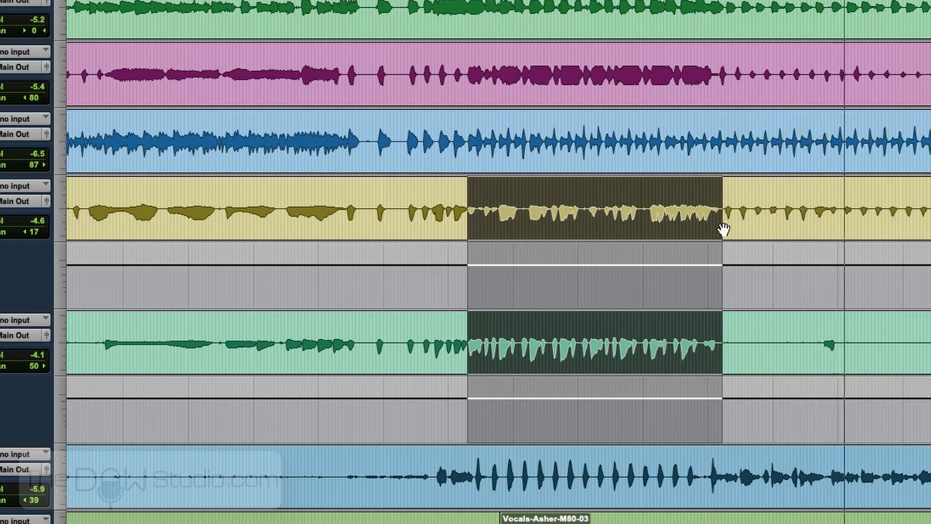
drag(615, 380, 614, 379)
drag(582, 254, 582, 252)
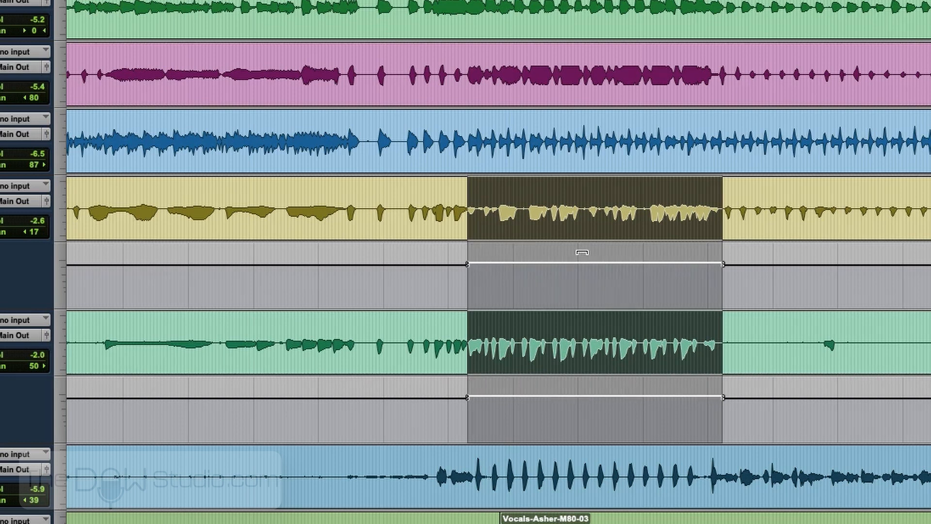
drag(567, 386, 567, 386)
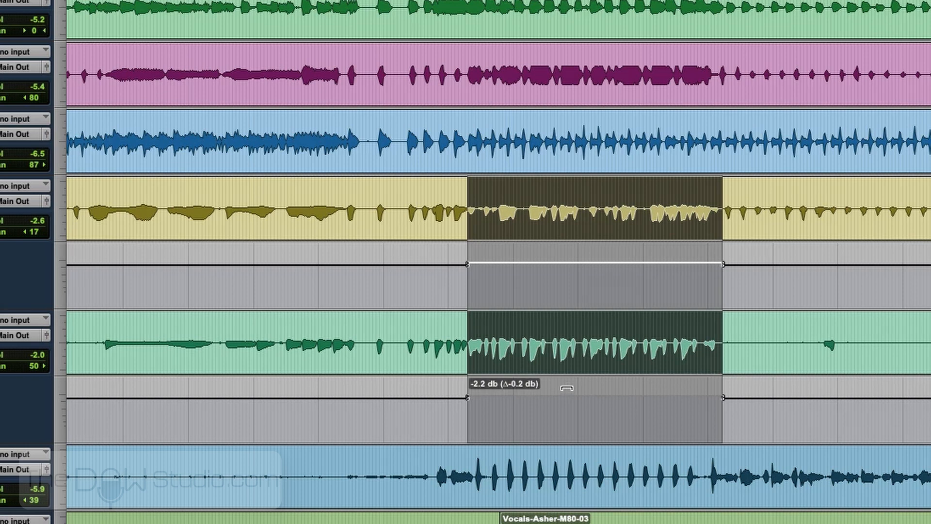
drag(567, 388, 565, 390)
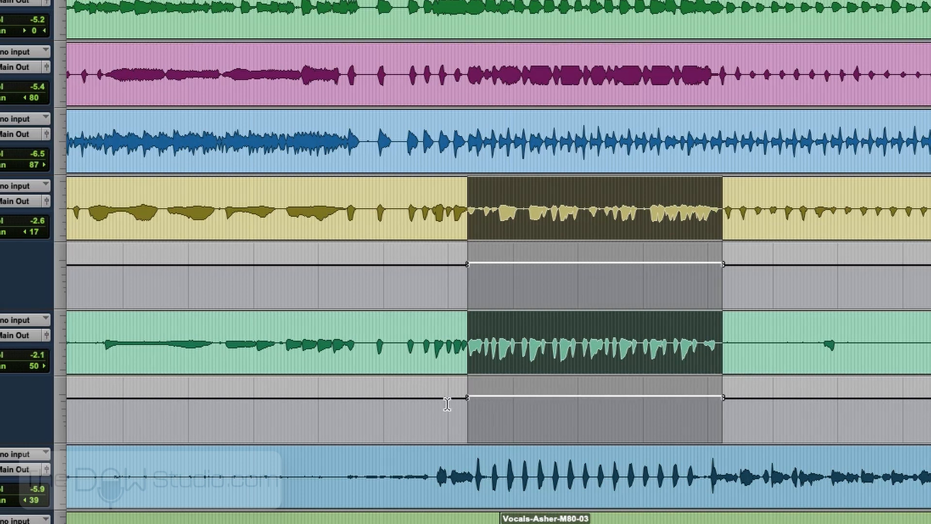
- Audition the second dense horn phrase, comparing the accordion soloed with the full mix
click(427, 408)
key(space)
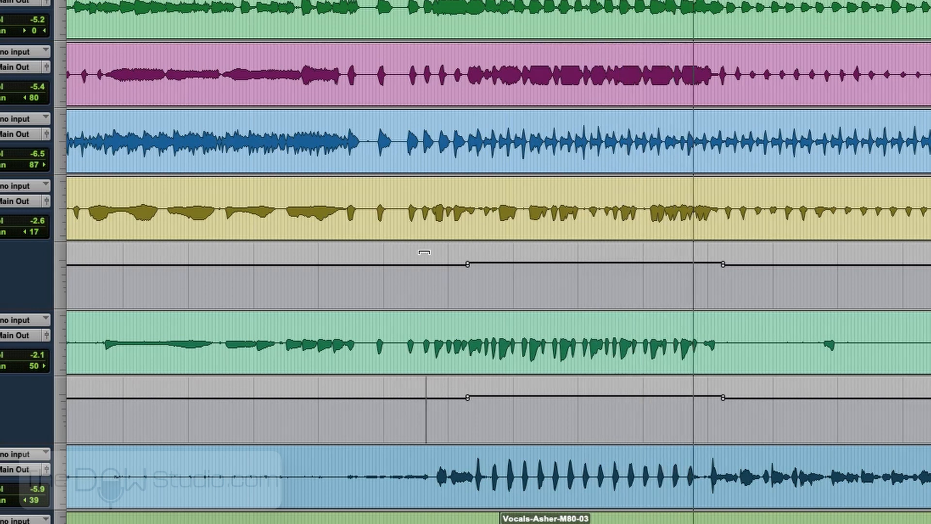
key(space)
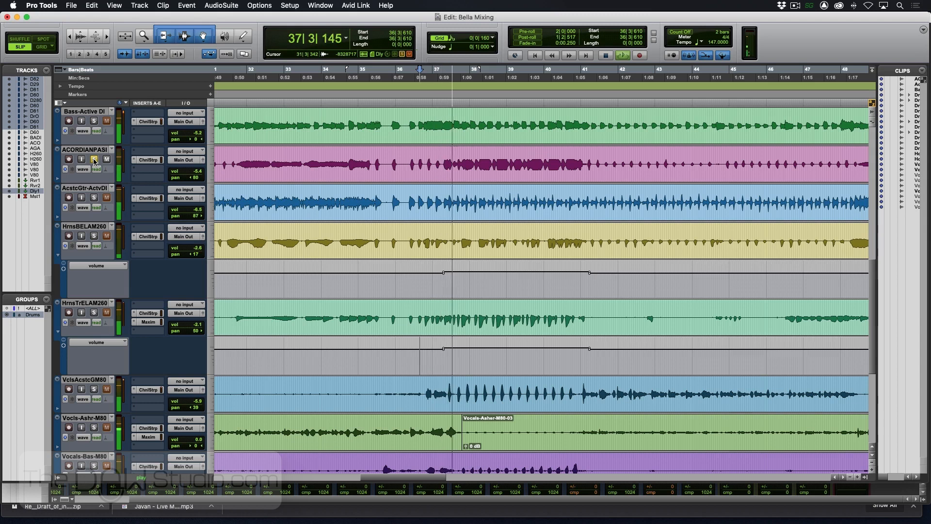
key(space)
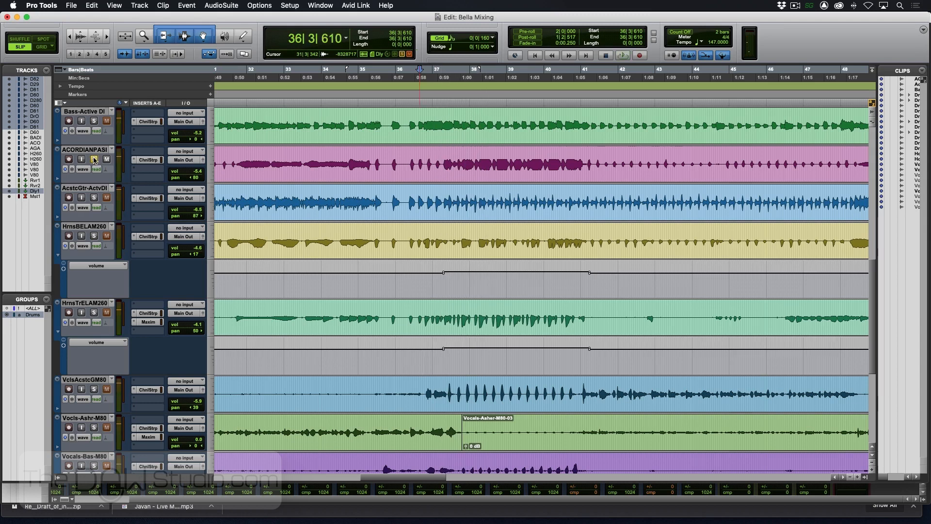
key(space)
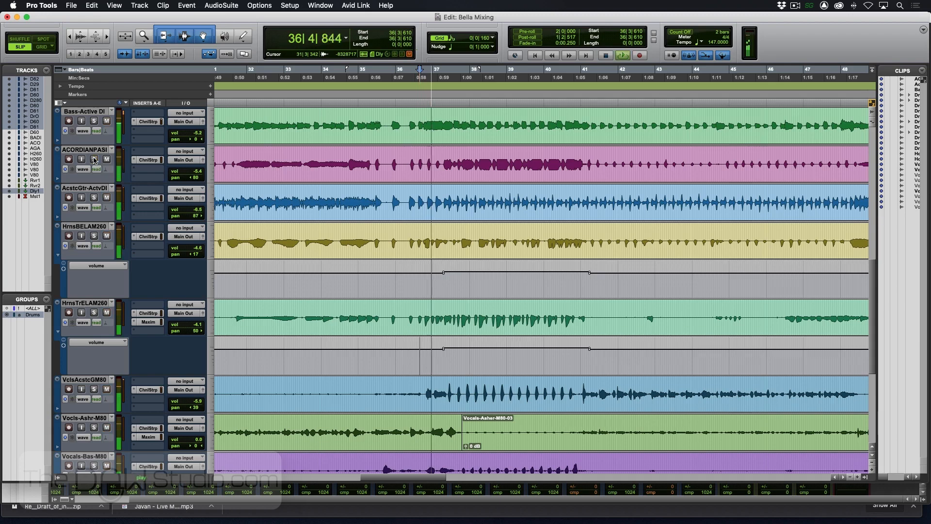
- Replay the song from bar 31 through the end of the second horn volume boost
key(super+bracketleft)
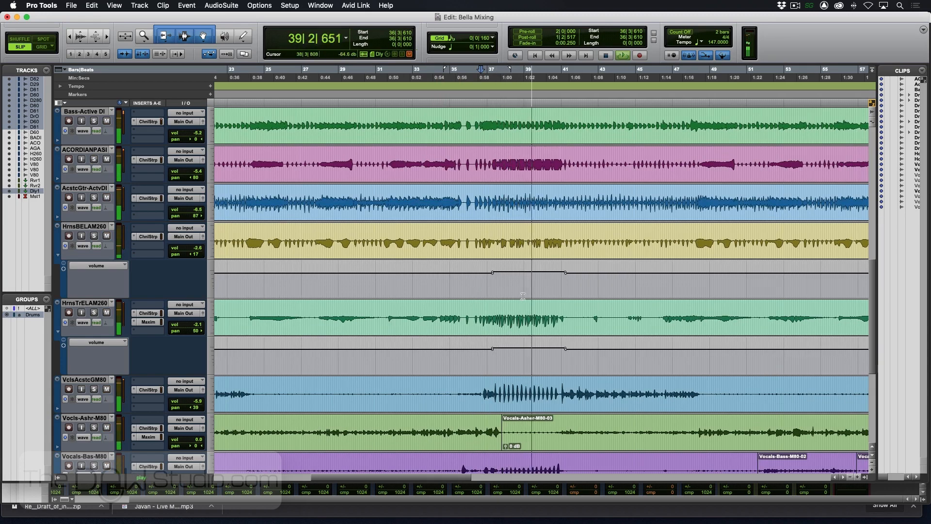
key(super+bracketleft)
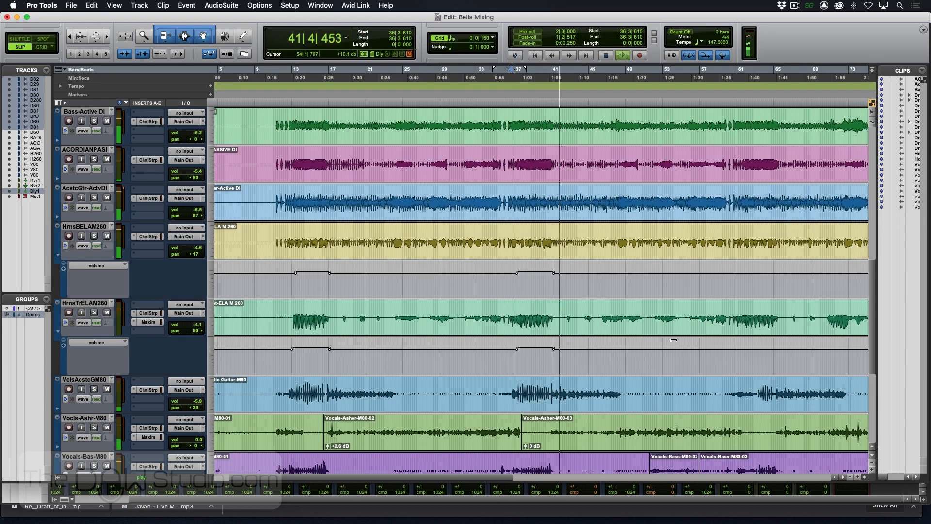
key(space)
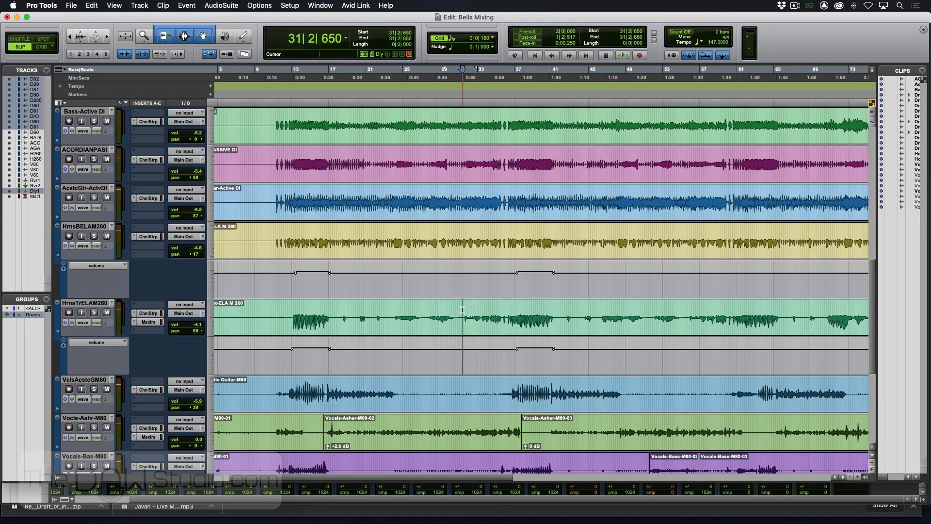
key(space)
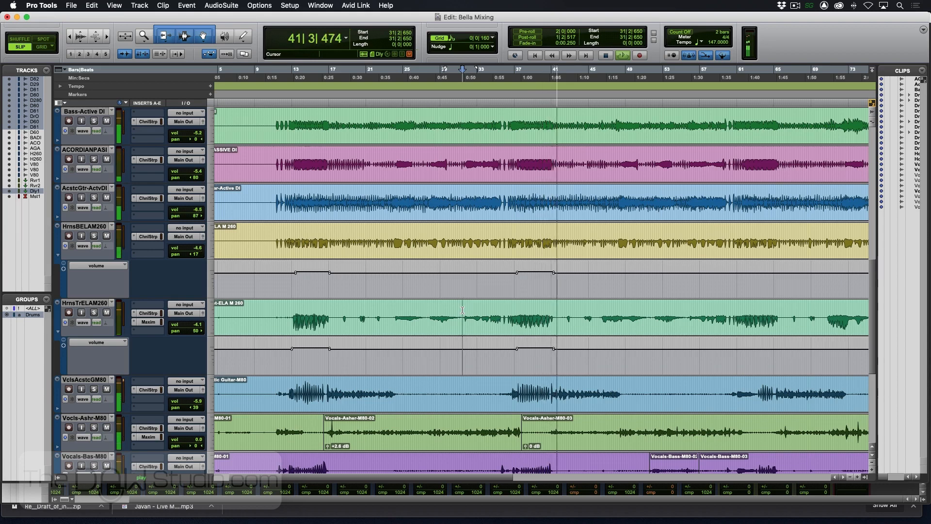
key(space)
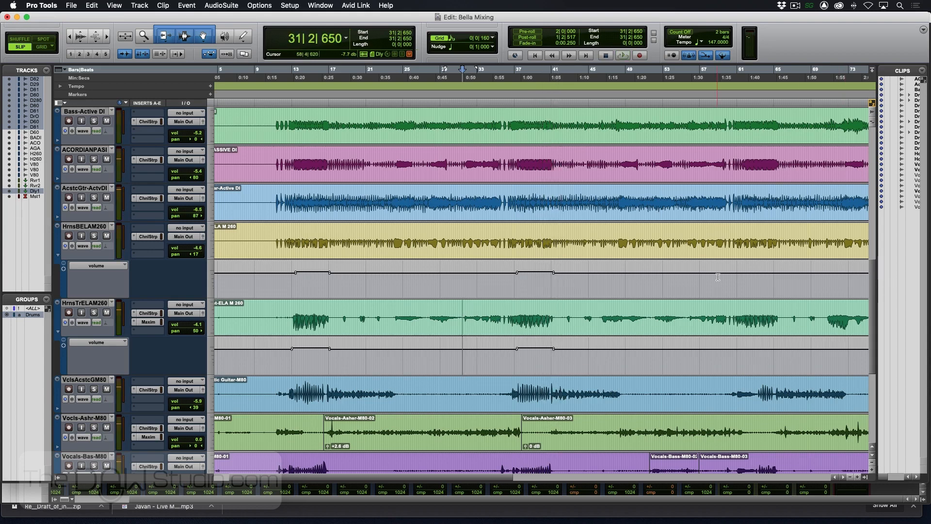
- Play from bar 58 and locate the start of the third dense horn phrase near bar 61, beat 3
key(space)
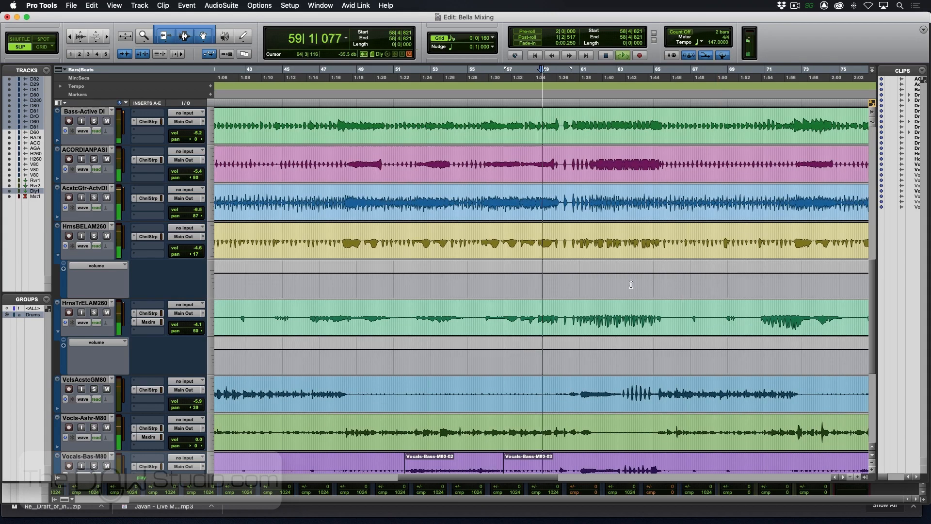
key(t)
drag(692, 291, 435, 283)
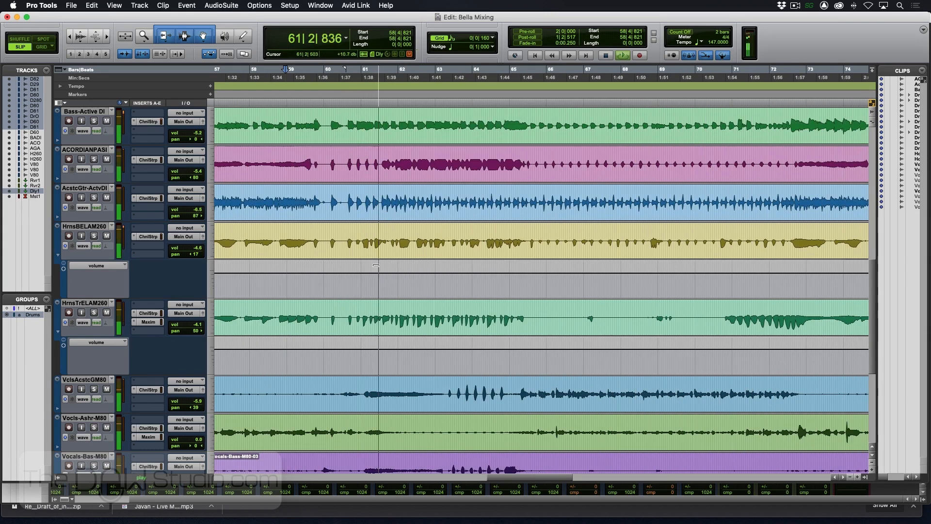
key(space)
click(382, 314)
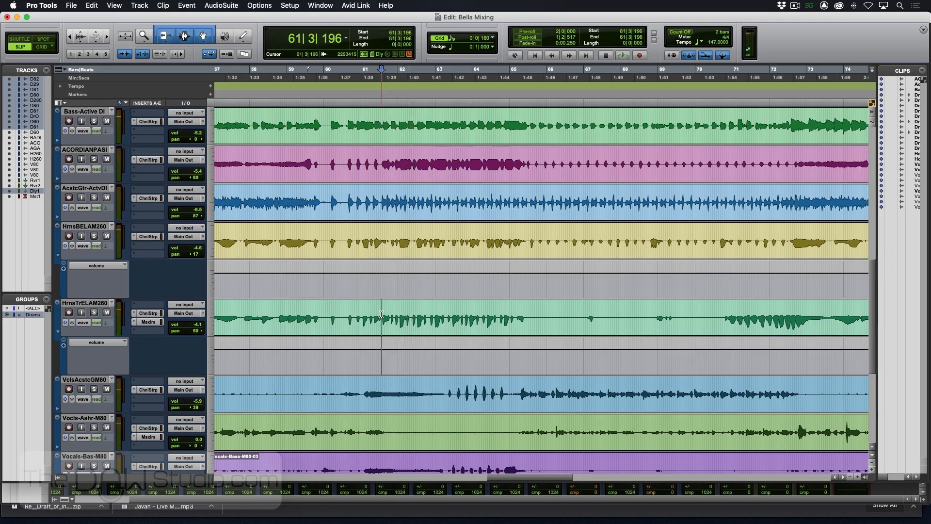
key(space)
- Raise the volume automation over the third dense horn phrase to -2.6 dB on the trombone and -2.1 dB on the trumpet
drag(382, 314, 526, 248)
key(space)
key(space)
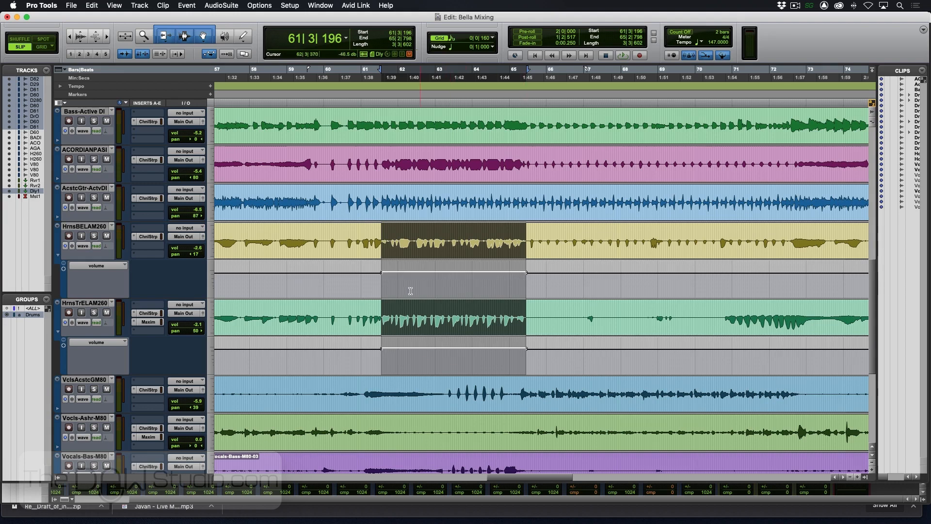
- Audition the third dense horn phrase from bar 60 and play on into the trumpet phrase after bar 70
click(368, 278)
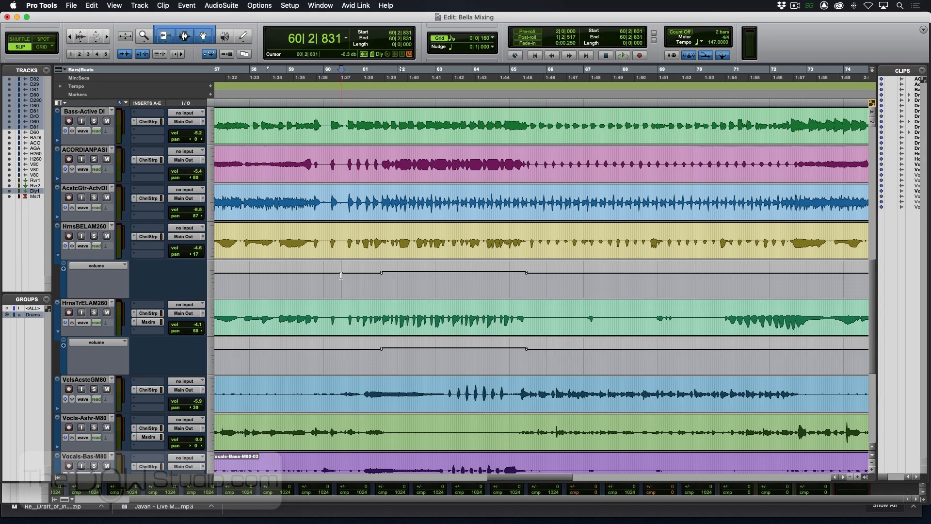
key(space)
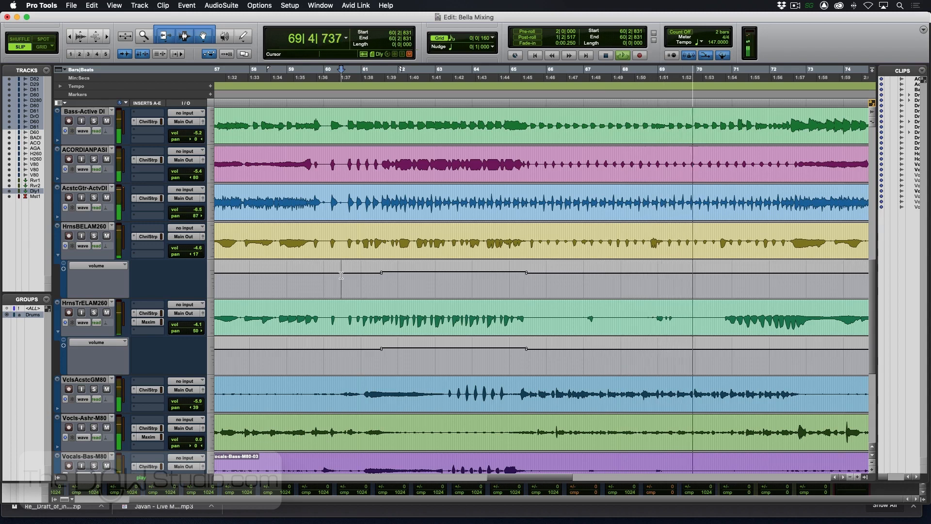
key(super+bracketleft)
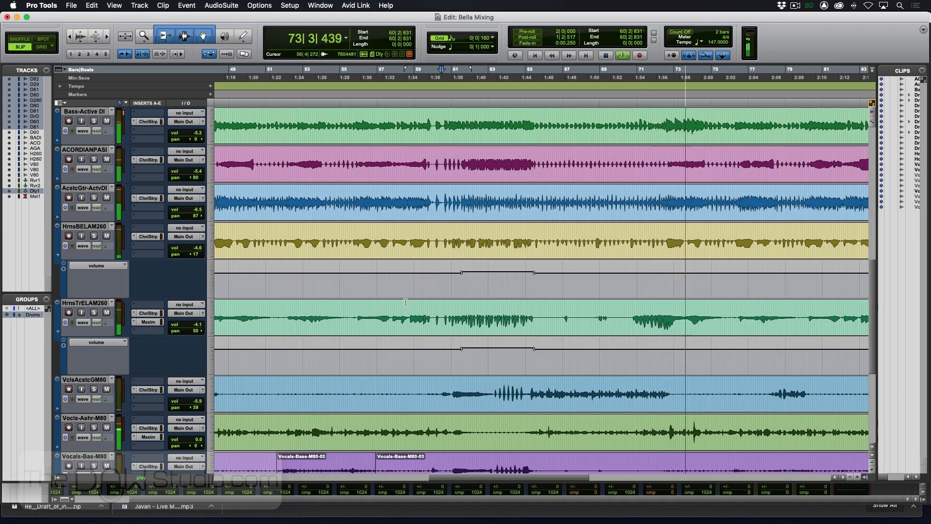
key(space)
- Lower the trumpet's volume automation over its loud phrase between bars 70 and 73 to -6.1 dB and audition the change
click(636, 356)
key(super+bracketright)
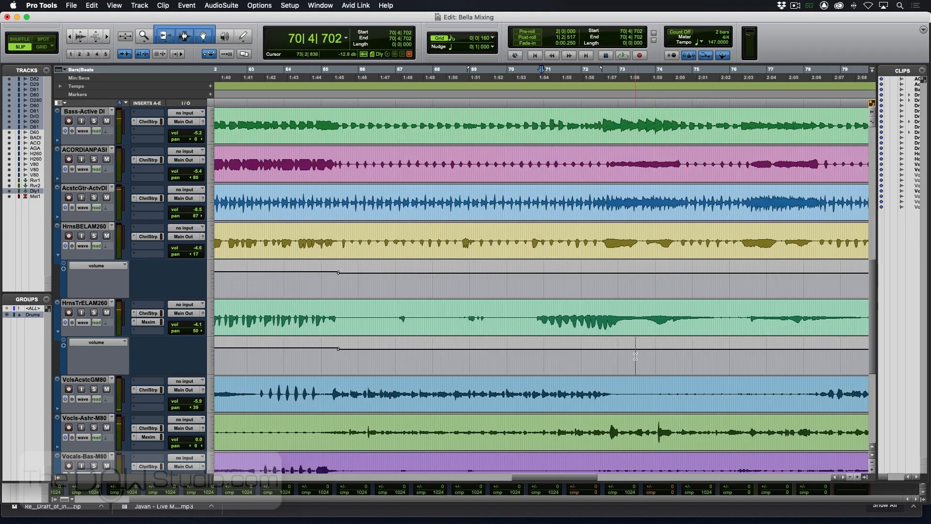
drag(536, 354, 607, 356)
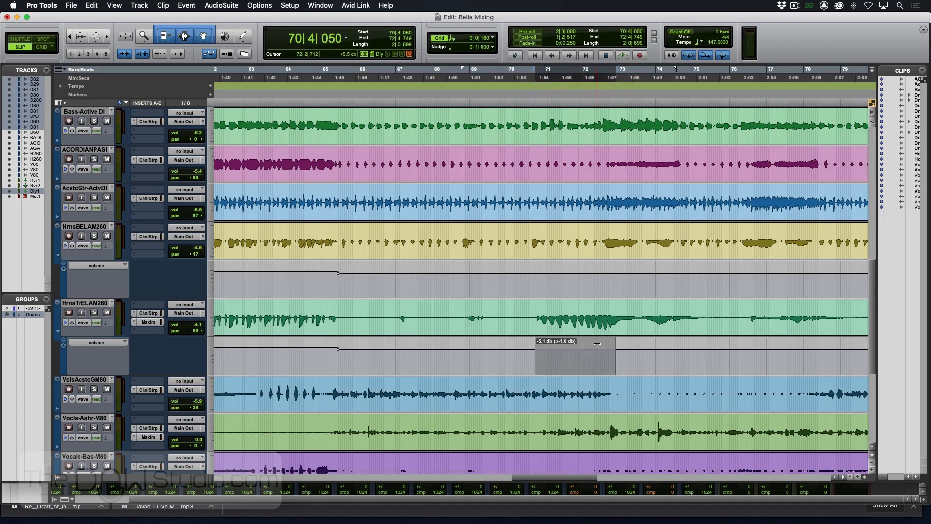
click(524, 356)
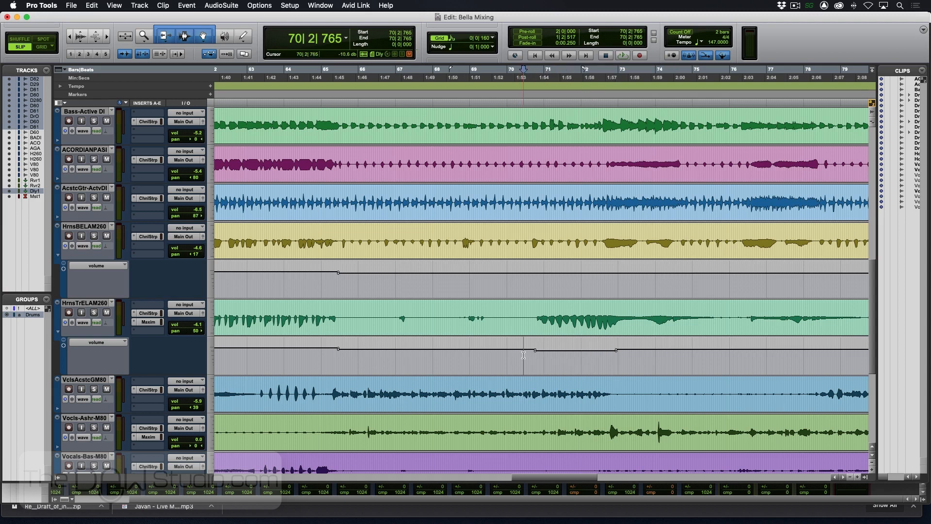
key(space)
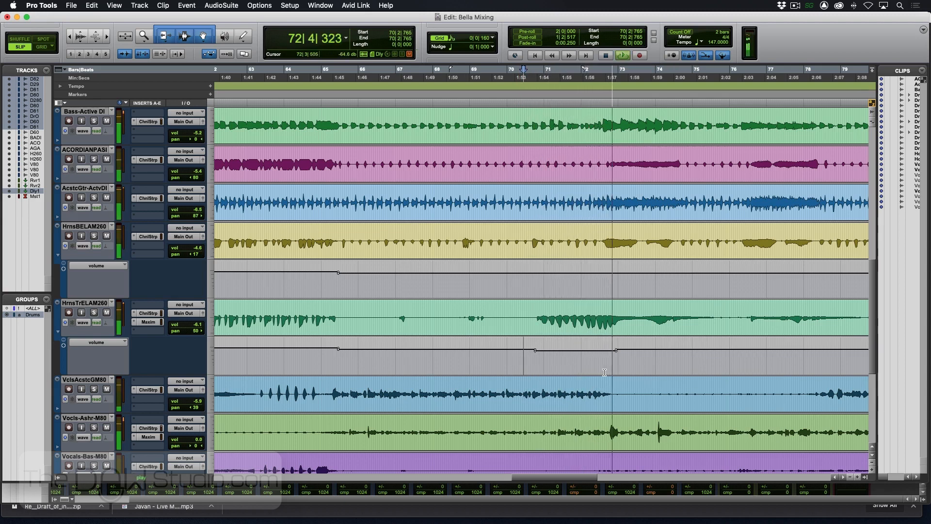
- Lower that trumpet phrase's volume automation further to -8.1 dB, turn its end into a gradual ramp back up, and audition it
key(space)
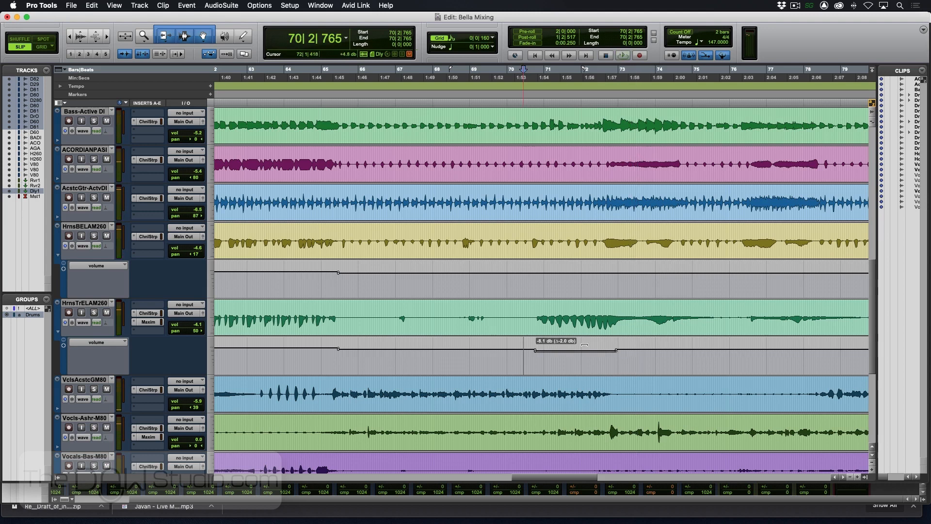
key(space)
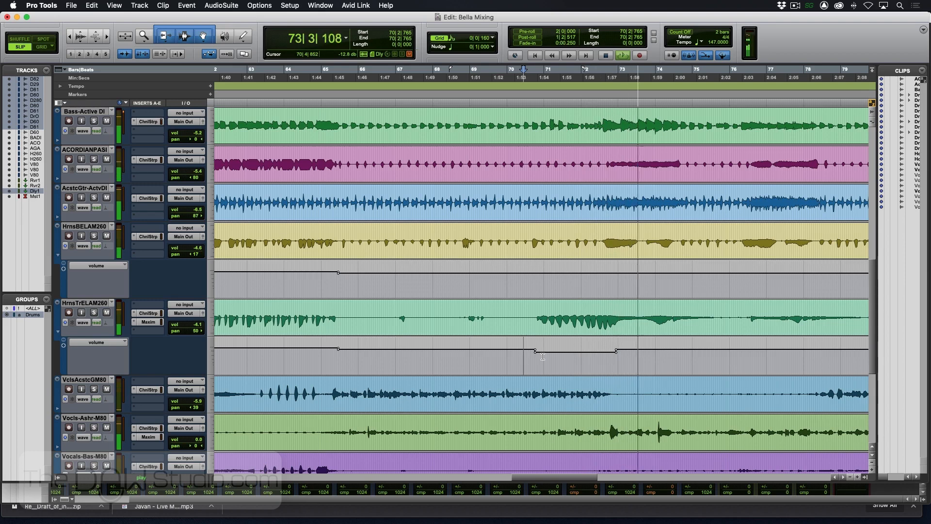
key(space)
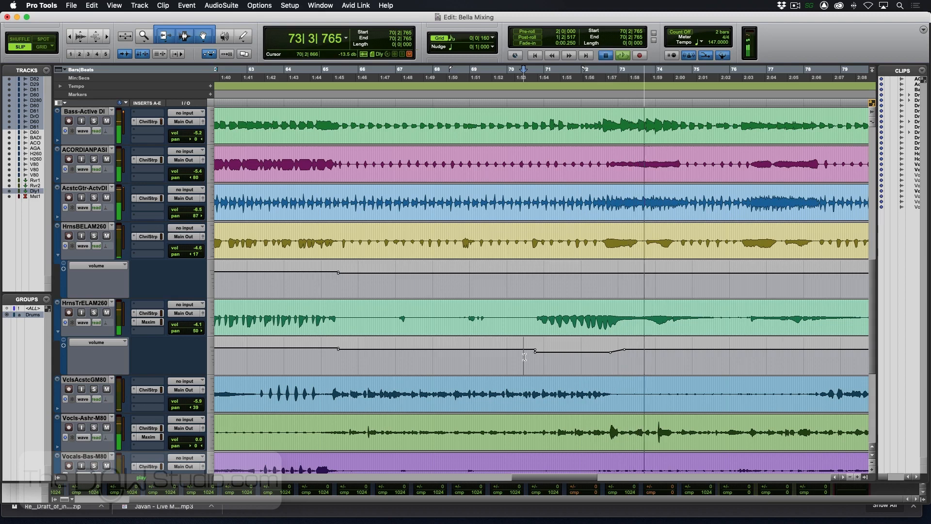
key(space)
- Check the channel levels and sends in the mixer, and resume playback from bar 73 in the edit view
key(super+equal)
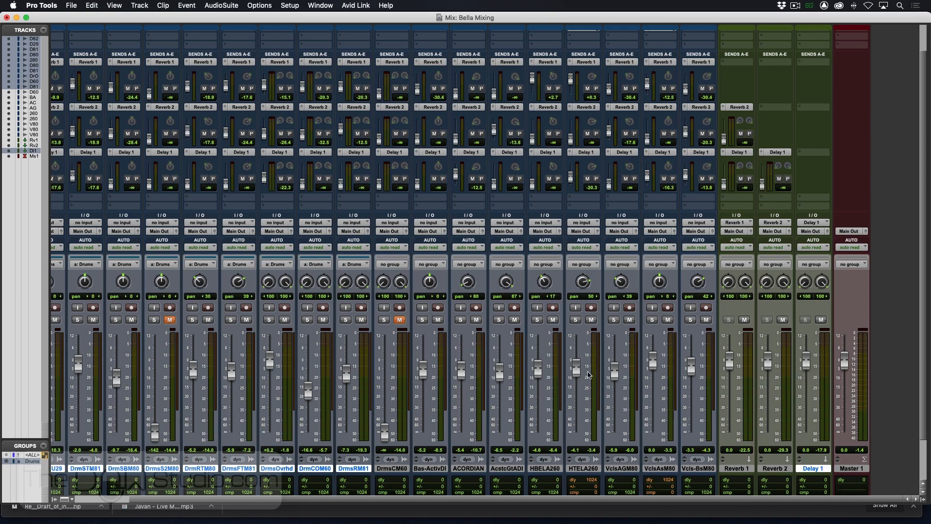
key(space)
key(super+equal)
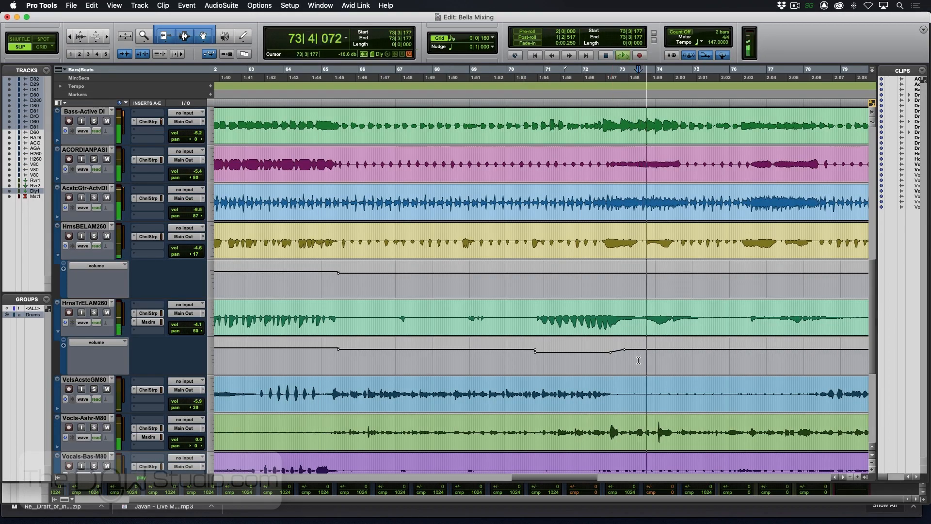
- Separate the green vocal track's passage from the end of bar 83 to bar 93 into its own clip with a clip gain of +1.7 dB
key(super+bracketleft)
key(super+bracketleft)
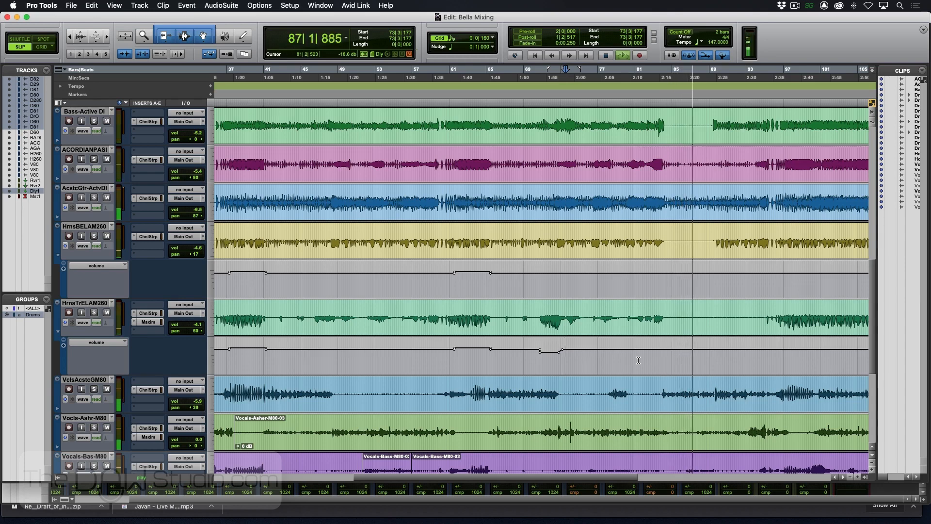
scroll(698, 403, right, 4)
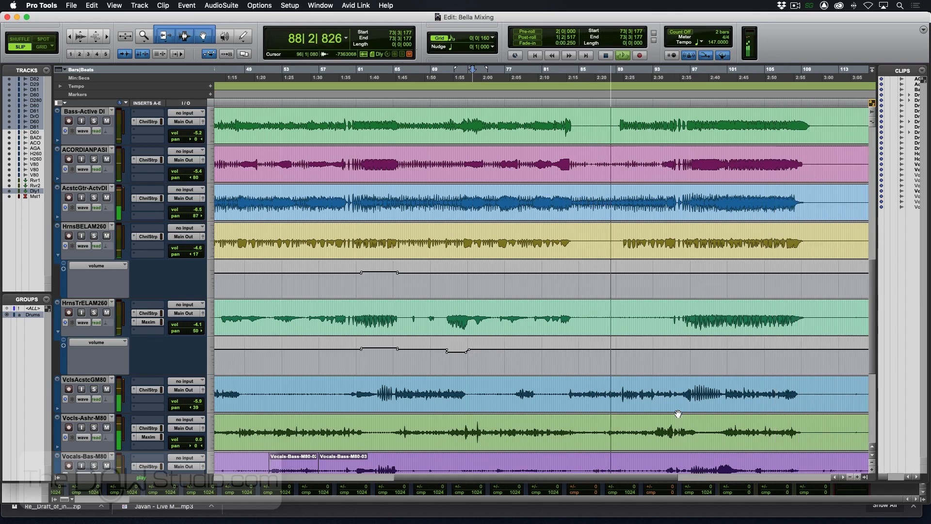
drag(654, 437, 576, 439)
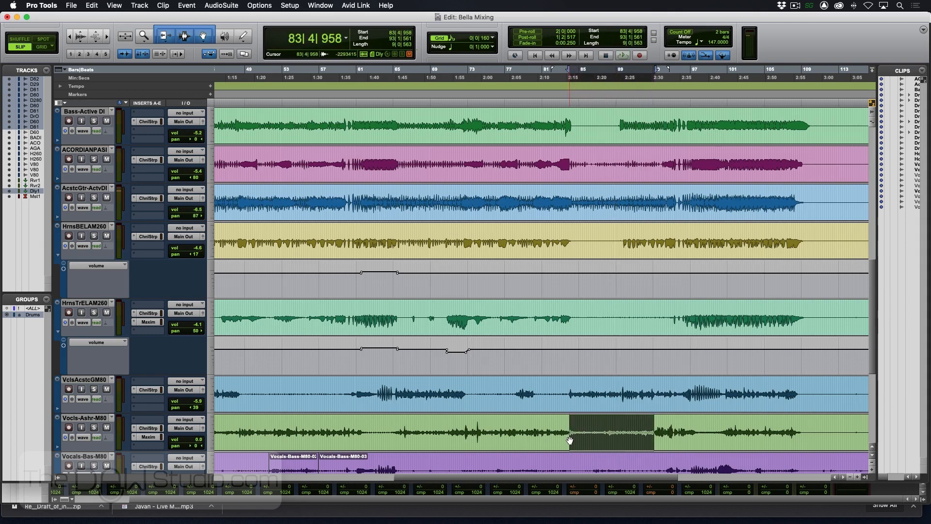
key(super+e)
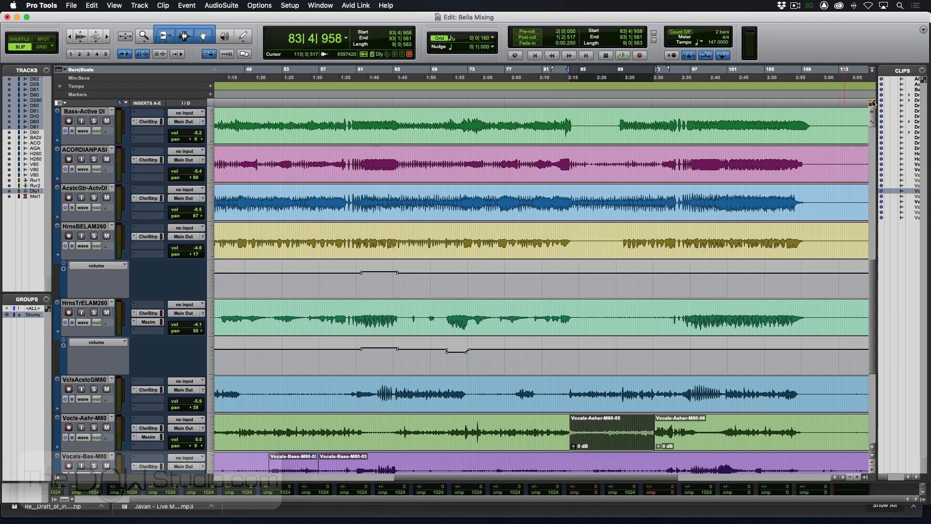
click(574, 447)
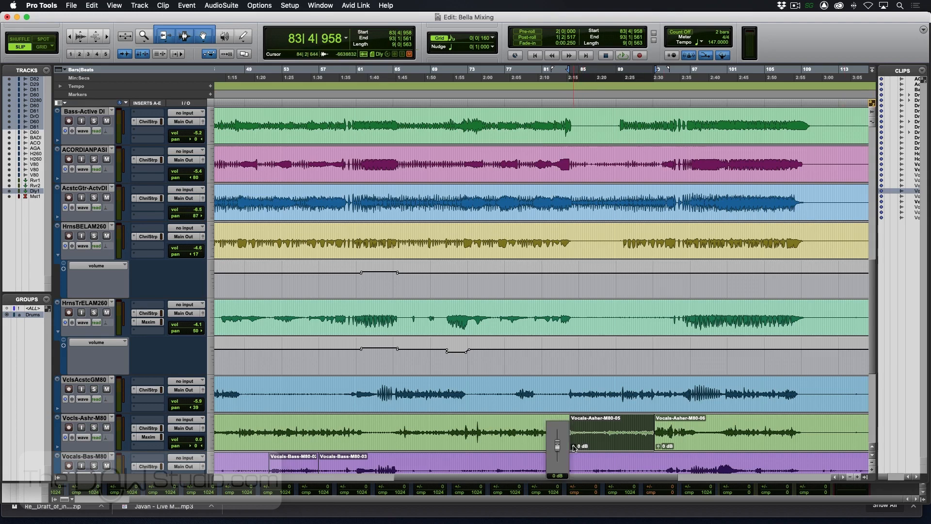
drag(573, 447, 573, 446)
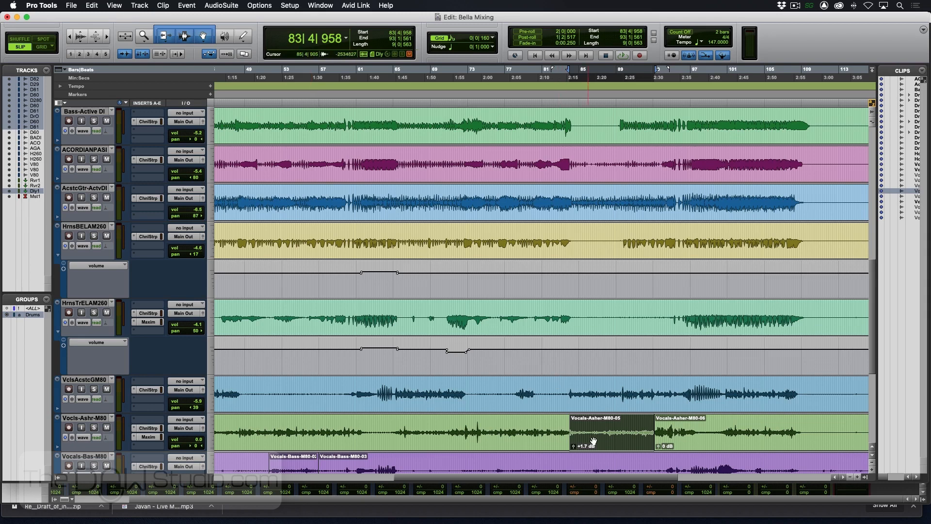
- Audition the adjusted vocal clip from bar 82 and play on past bar 102, reviewing the vocal tracks
click(560, 424)
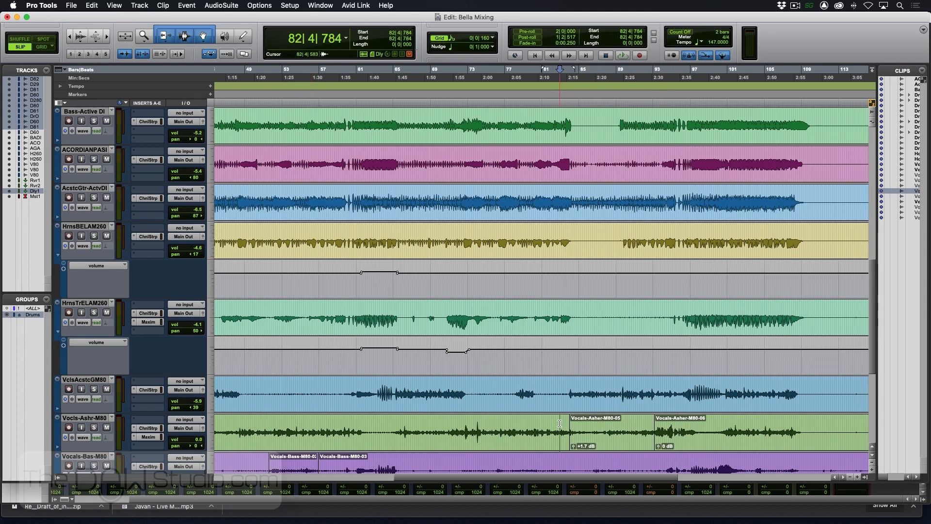
key(space)
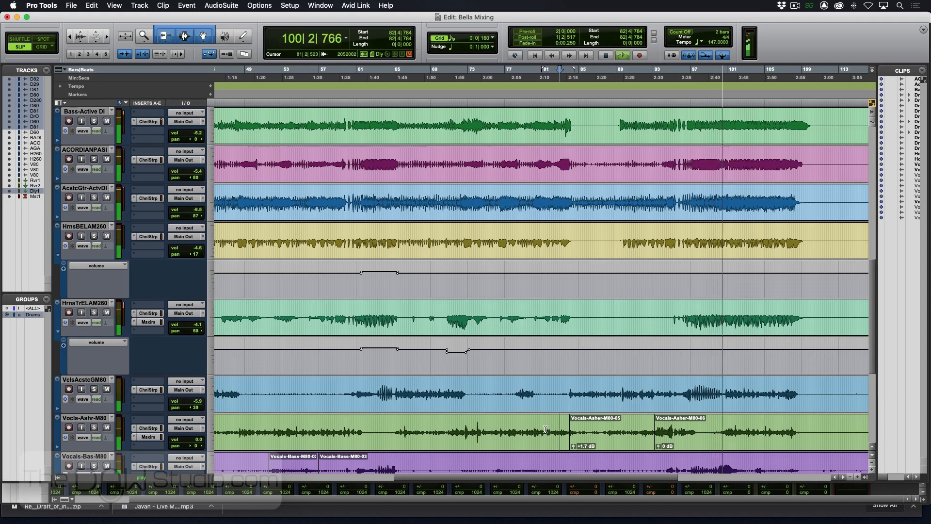
scroll(602, 413, down, 2)
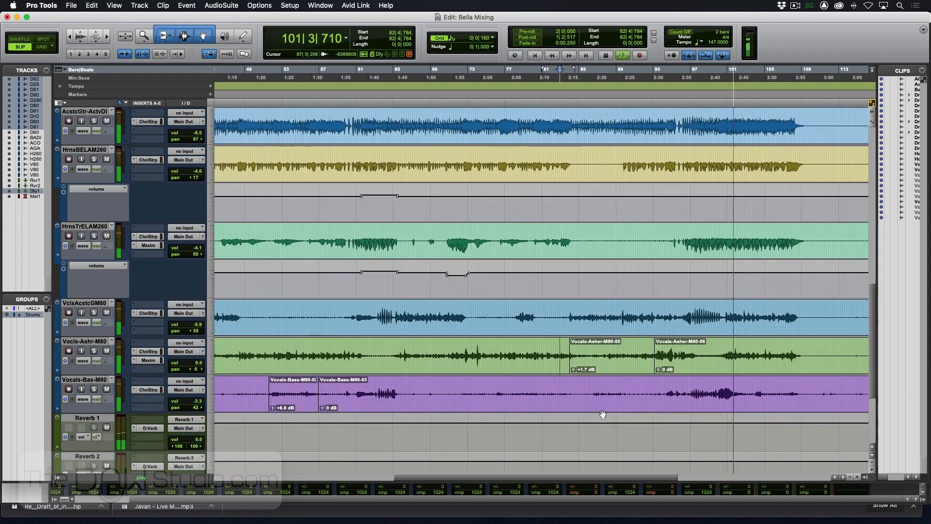
scroll(603, 413, up, 1)
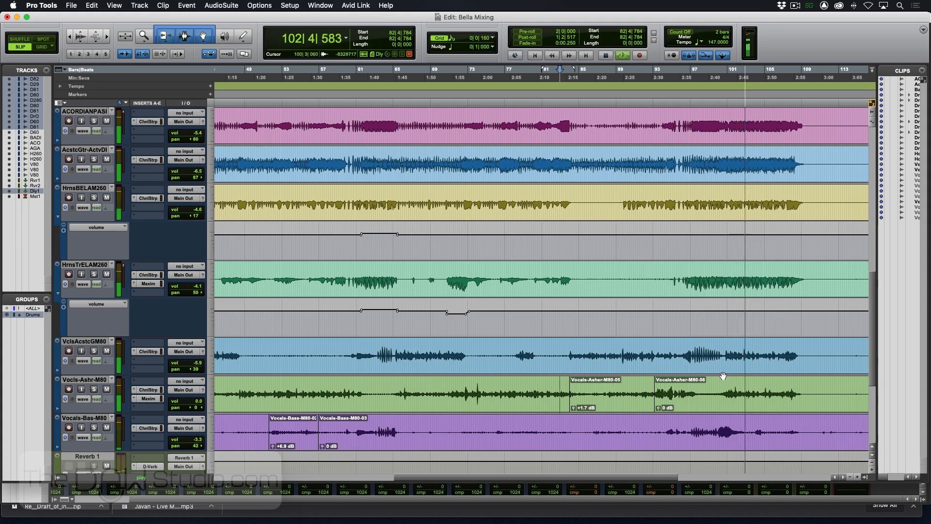
key(space)
- Raise the volume automation over the final horn phrase from bar 96 to about bar 110, HrnsBELAM260 to -3.6 dB and HrnsTrELAM260 to -3.1 dB
click(682, 241)
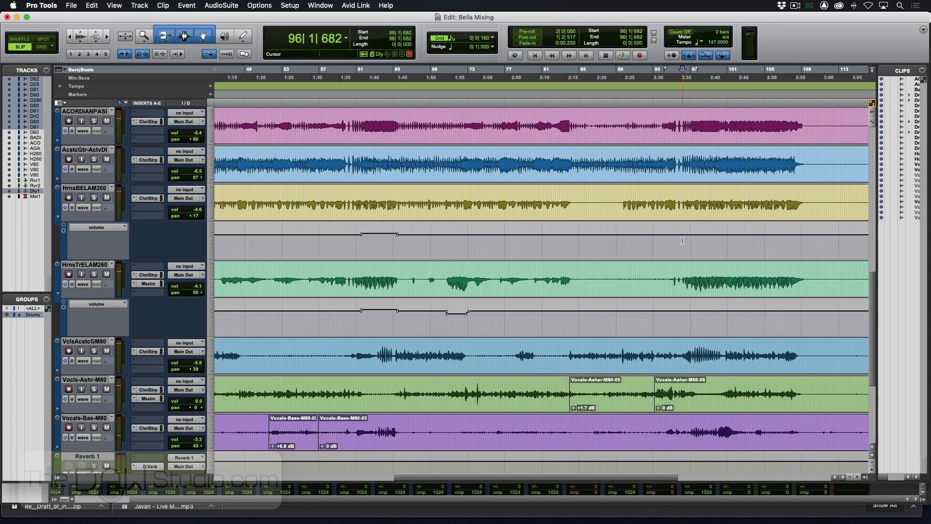
key(super+bracketright)
key(space)
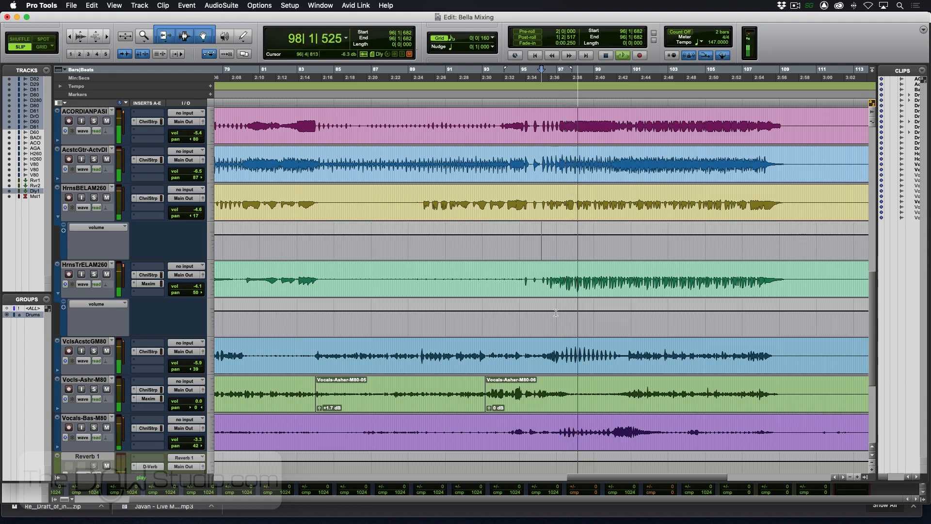
key(space)
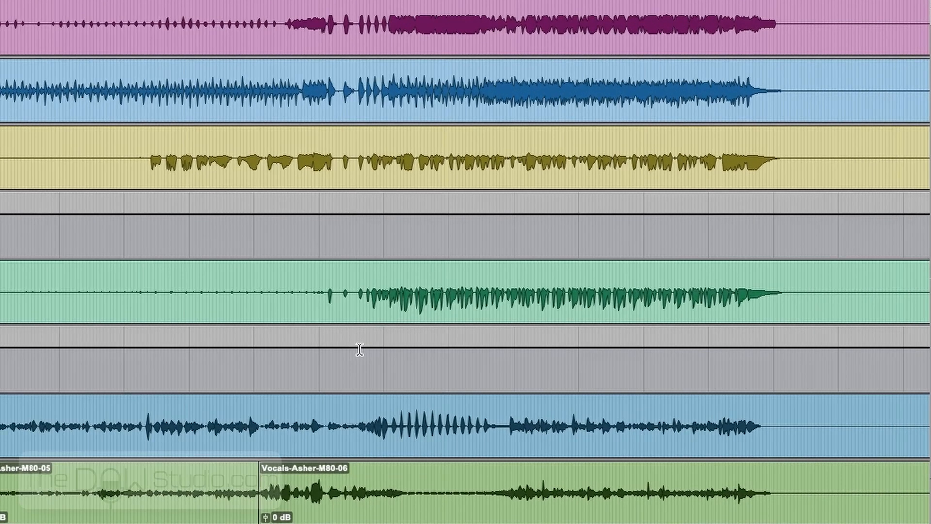
drag(543, 313, 805, 313)
drag(815, 353, 818, 238)
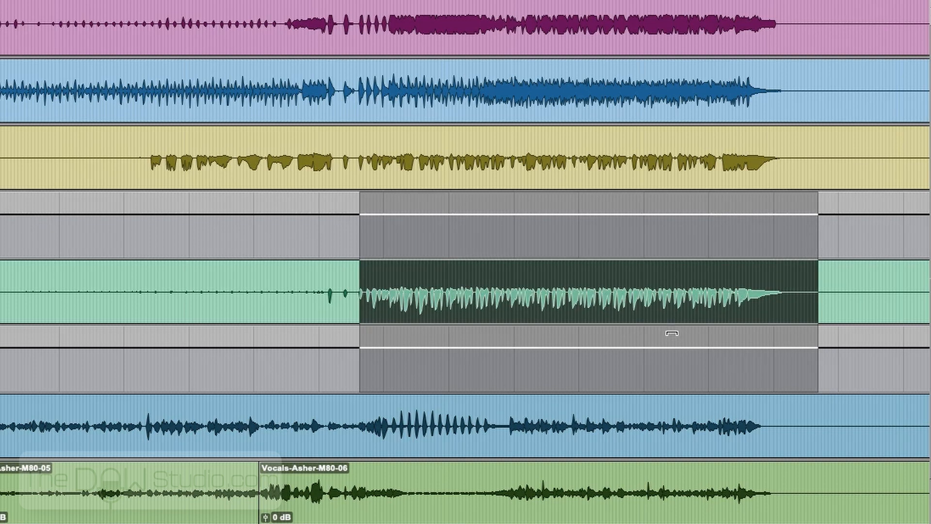
drag(672, 333, 672, 332)
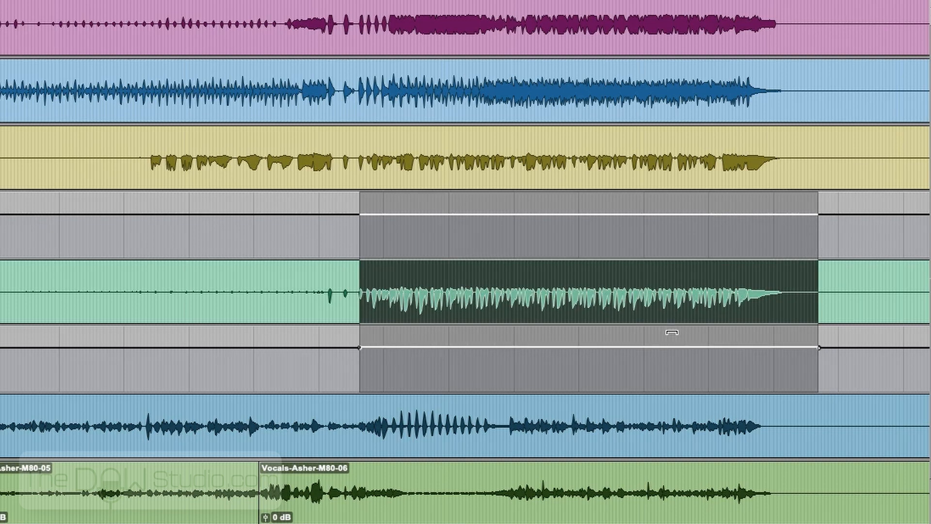
drag(633, 206, 633, 206)
- Audition the song's ending with the raised horn automation from bar 94
click(304, 232)
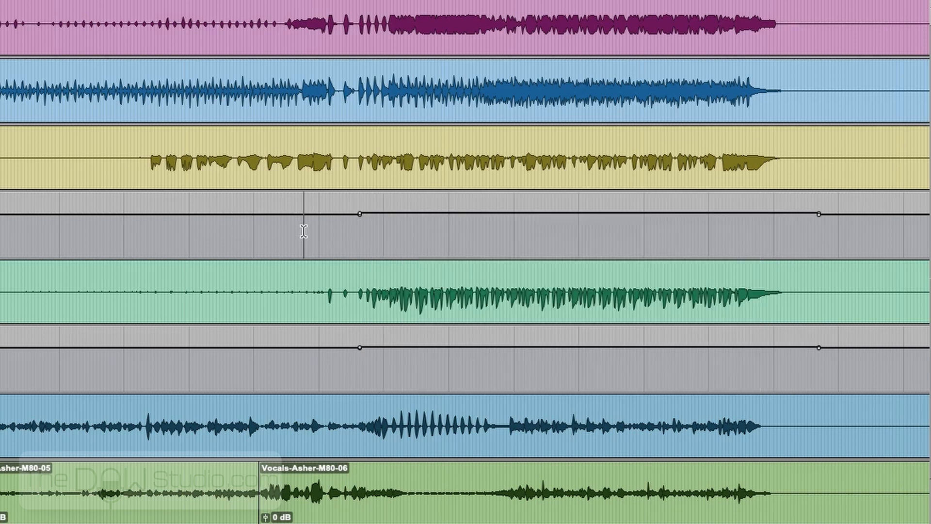
key(space)
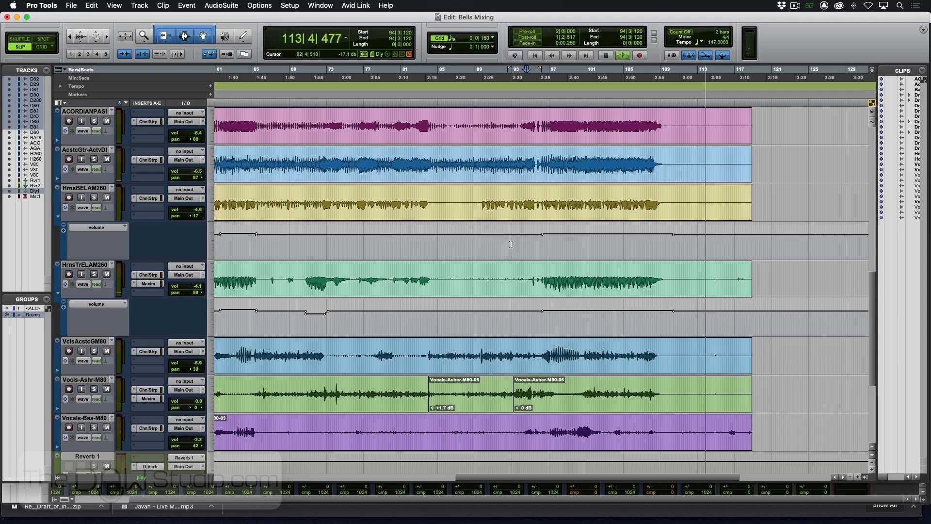
key(space)
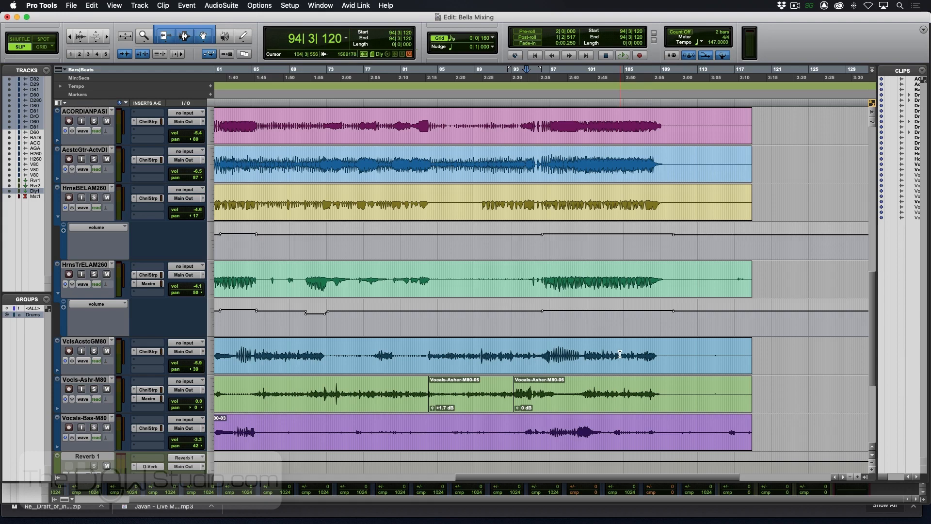
- Return to the song's beginning and audition the mix from bar 11 into the second dense horn phrase
key(r)
key(r)
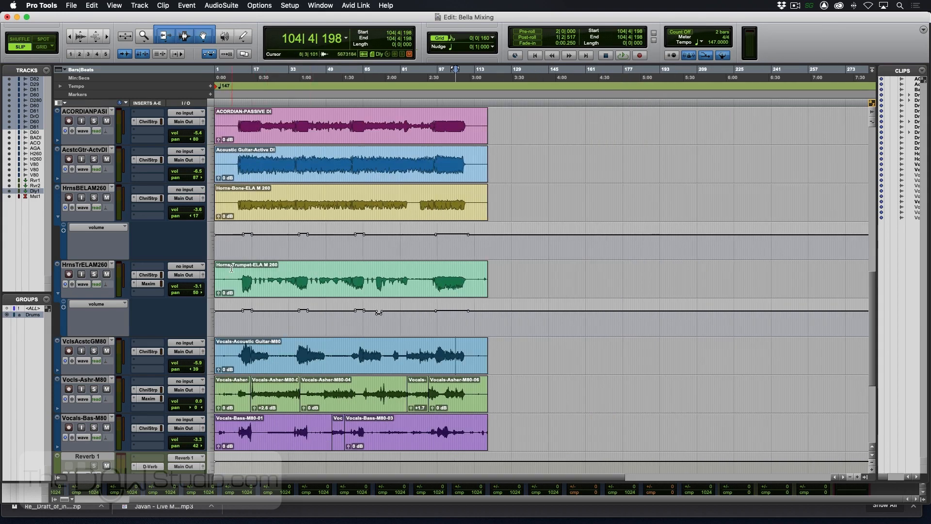
click(232, 268)
key(t)
key(t)
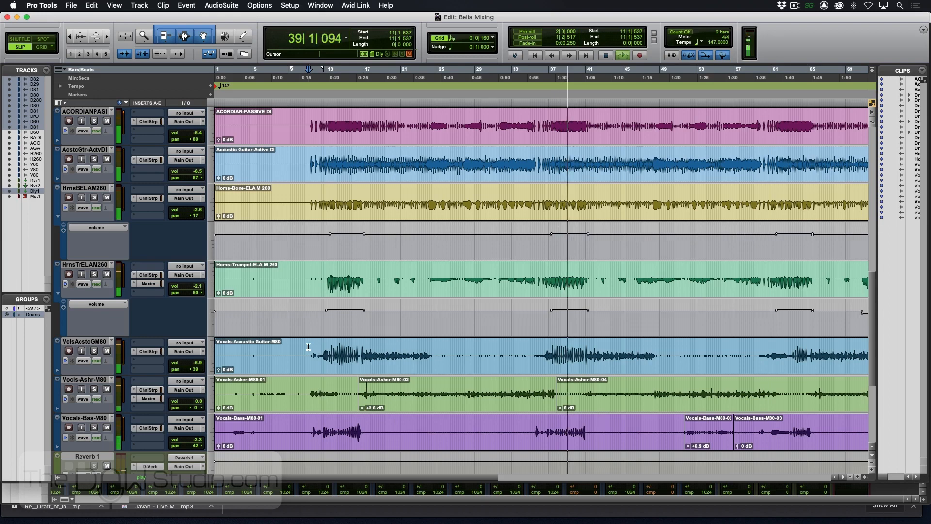
key(space)
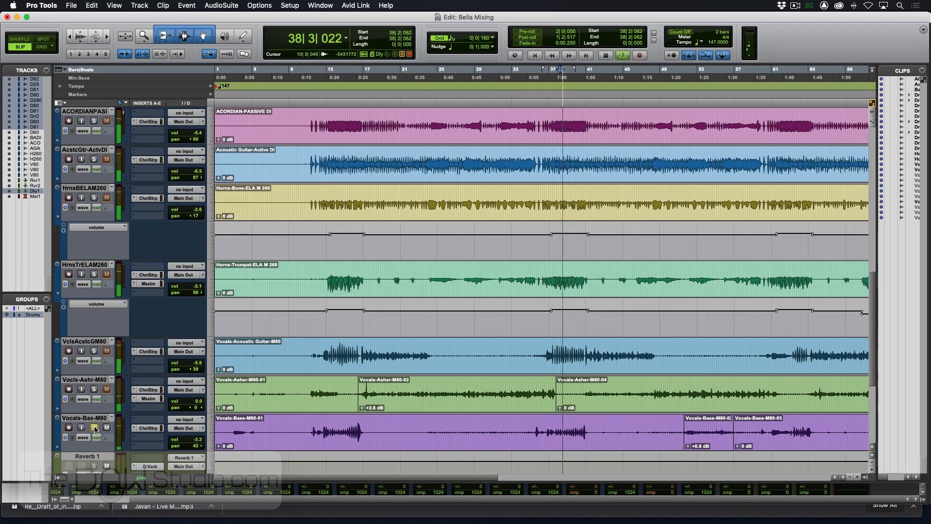
- Audition Vocals-Bas-M80 soloed with VclsAcstcGM80 from bar 38, and set Vocals-Bas-M80 to a volume of -0.7 dB and a pan of 70
click(187, 443)
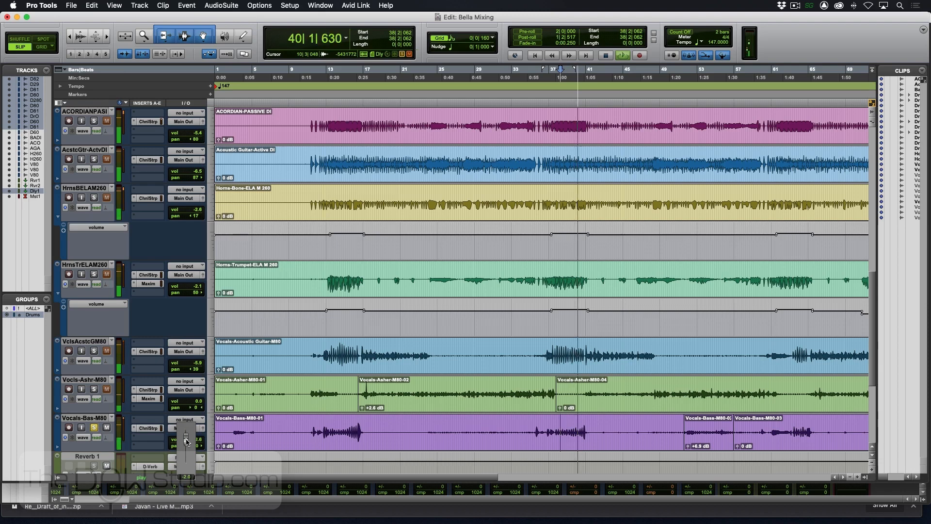
drag(187, 440, 186, 439)
key(space)
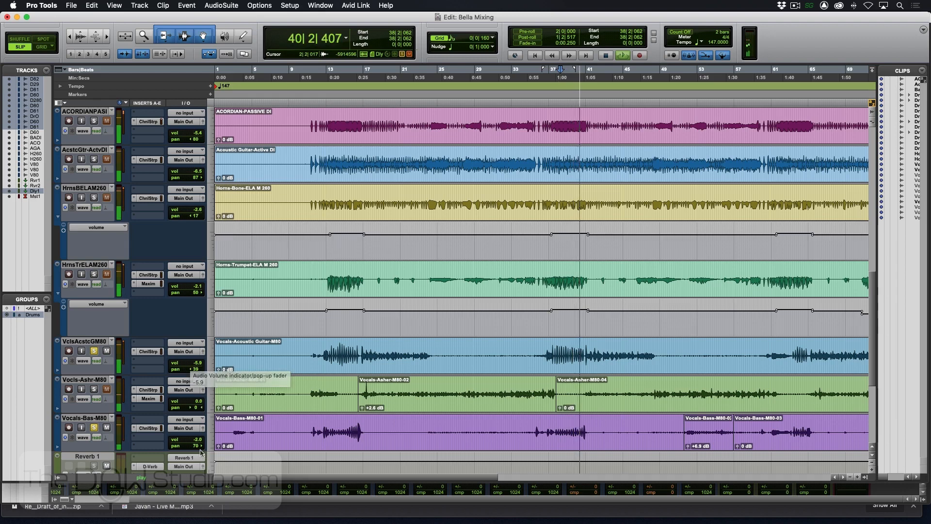
key(space)
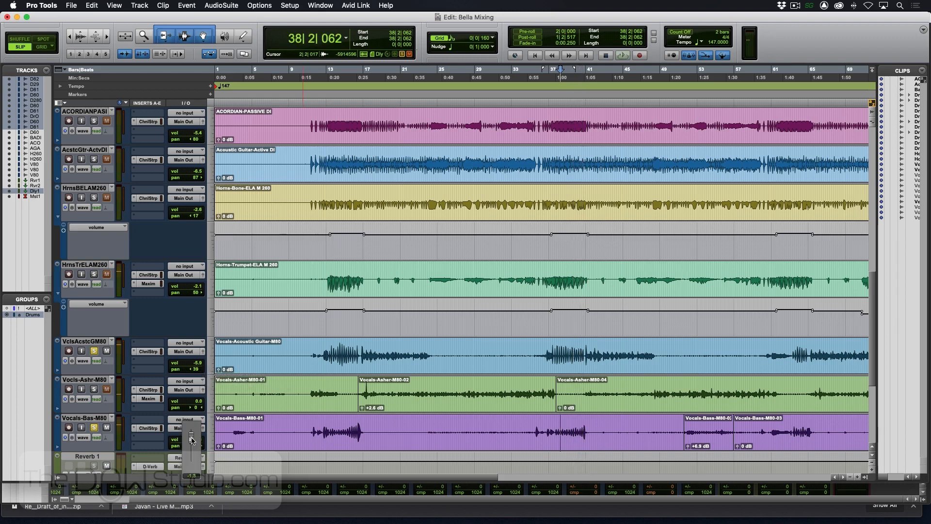
drag(193, 439, 194, 440)
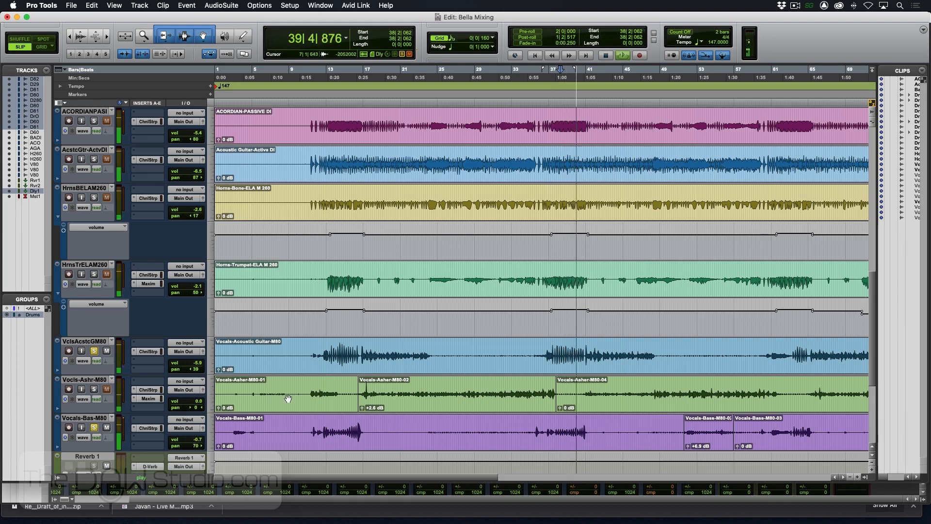
- Audition the three vocal tracks soloed from bar 16, raise VclsAcstcGM80 to -5.2 dB, and play on in the full mix
drag(361, 349, 360, 349)
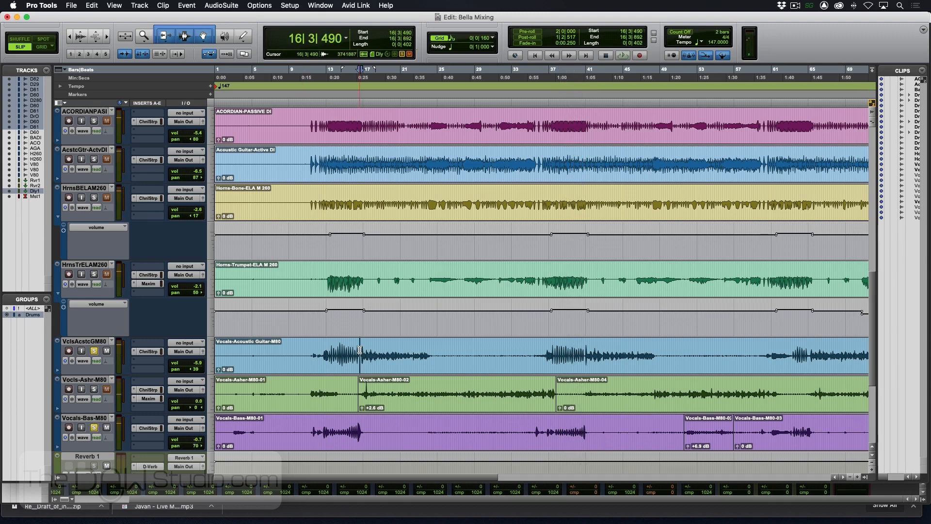
click(359, 350)
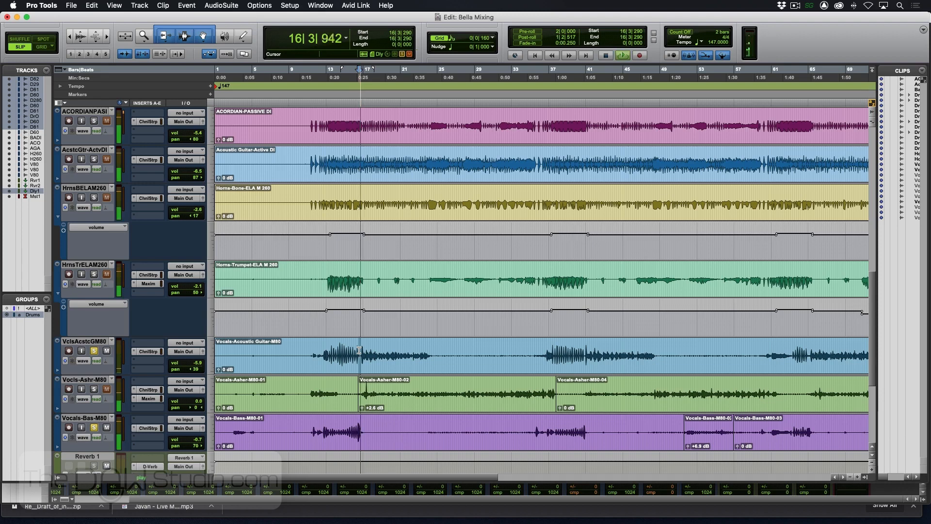
click(95, 390)
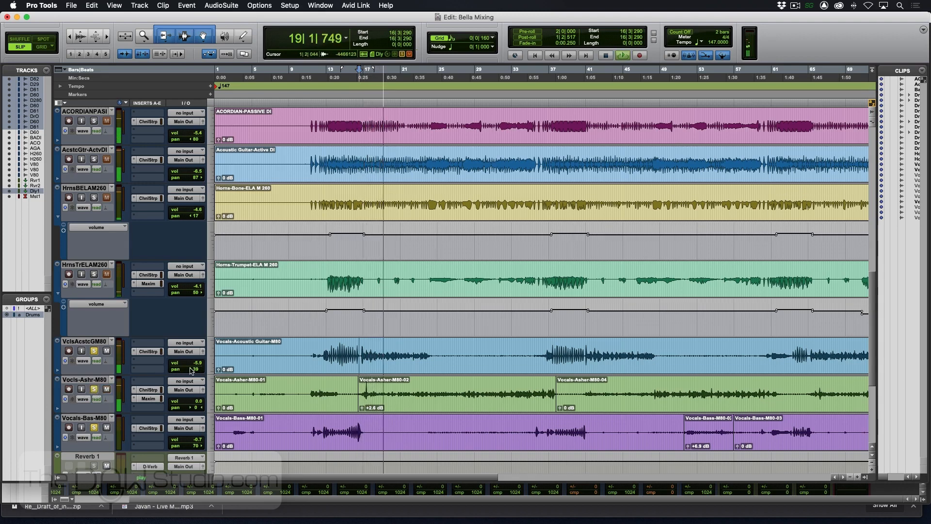
drag(191, 369, 193, 366)
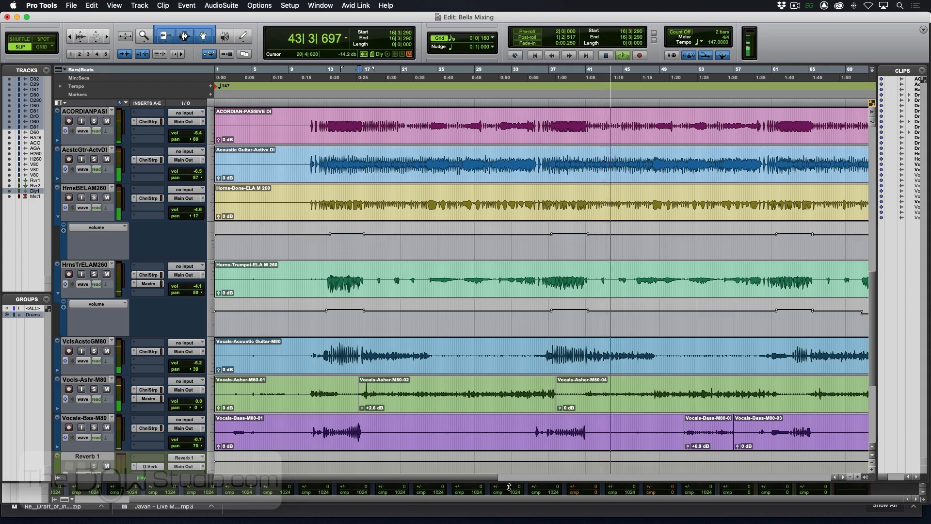
- Separate the green vocal track's passage from the end of bar 40 to bar 48 into its own clip with a clip gain of +2.6 dB
key(space)
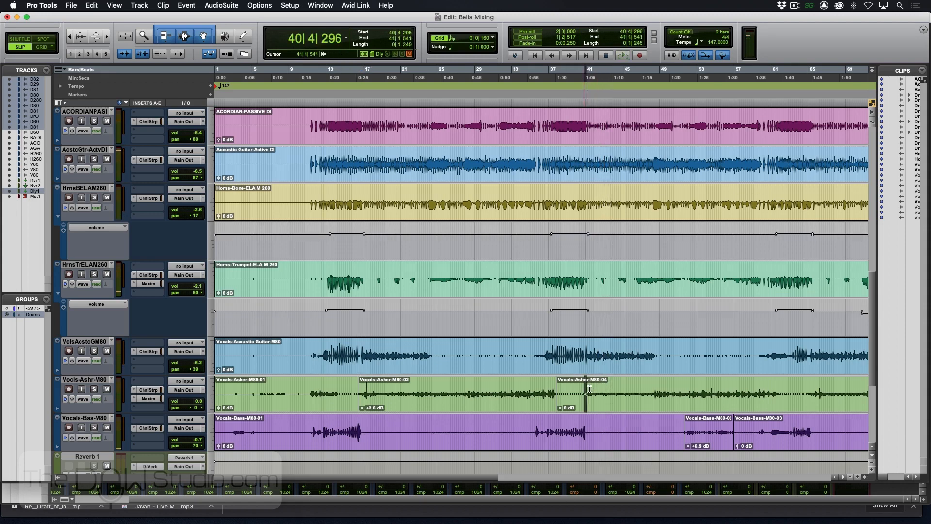
drag(589, 389, 653, 391)
key(super+e)
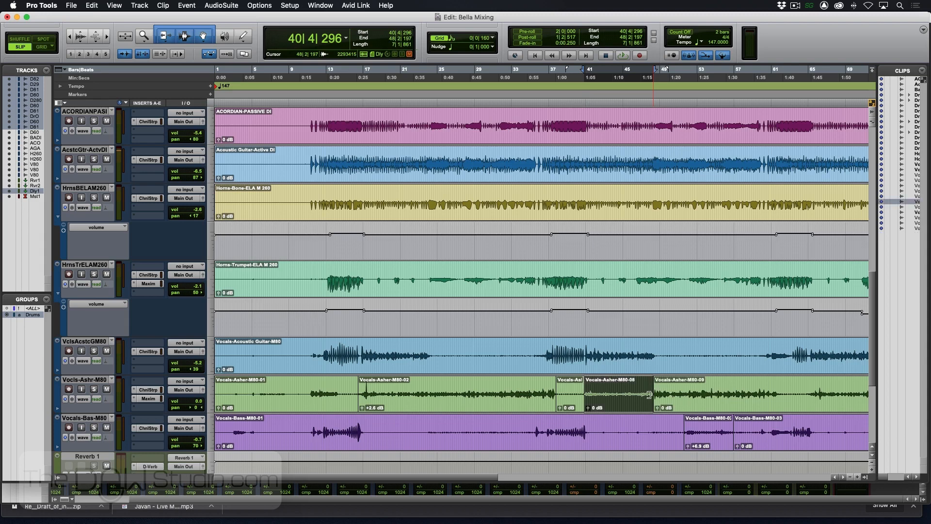
click(589, 409)
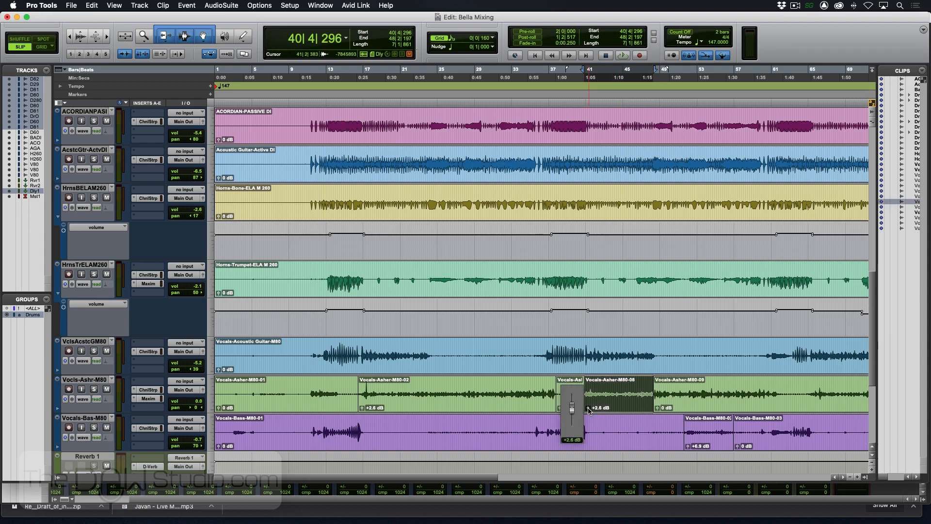
drag(588, 409, 588, 407)
- Audition the new vocal clip from bar 40 and raise its clip gain to +3.5 dB
click(582, 345)
key(space)
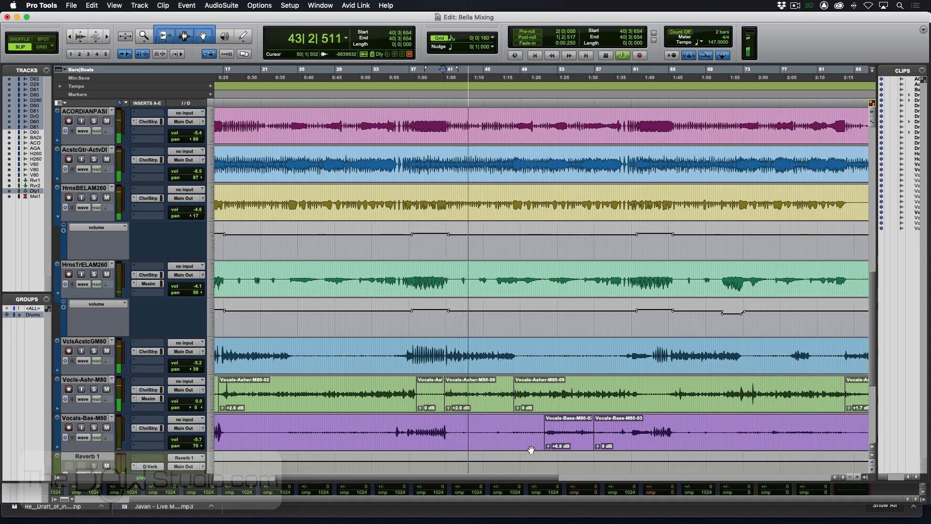
click(448, 408)
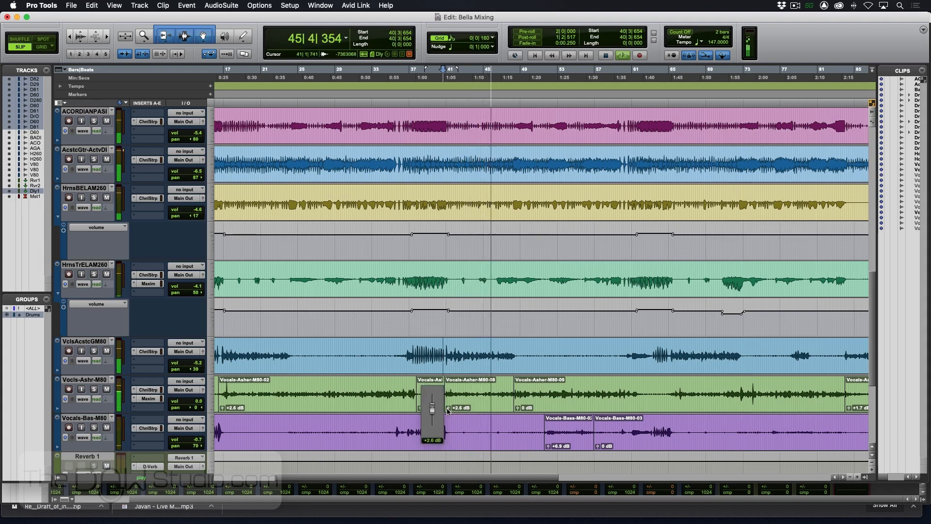
drag(447, 410, 447, 410)
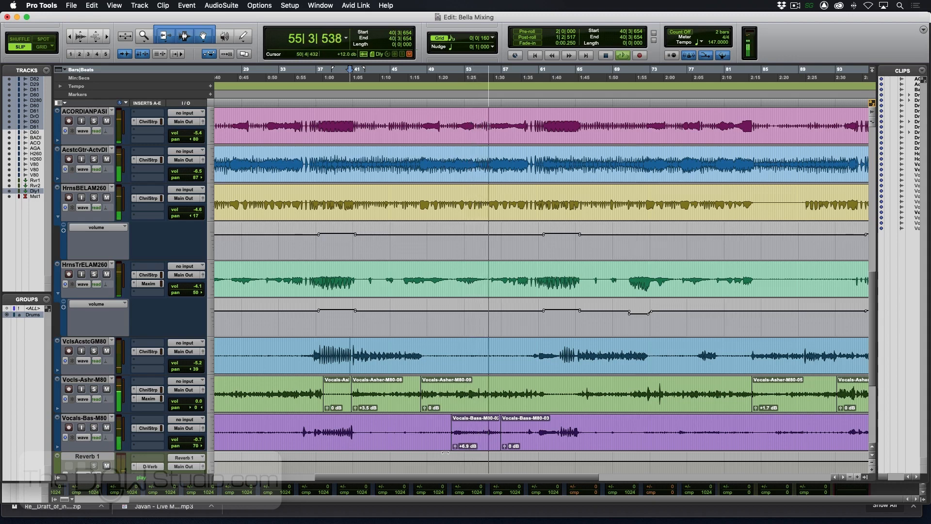
- Raise the clip gain of the short Vocals-Bas-M80 clip between bars 51 and 56 to +8.6 dB and play the mix through to its end
drag(455, 450, 448, 450)
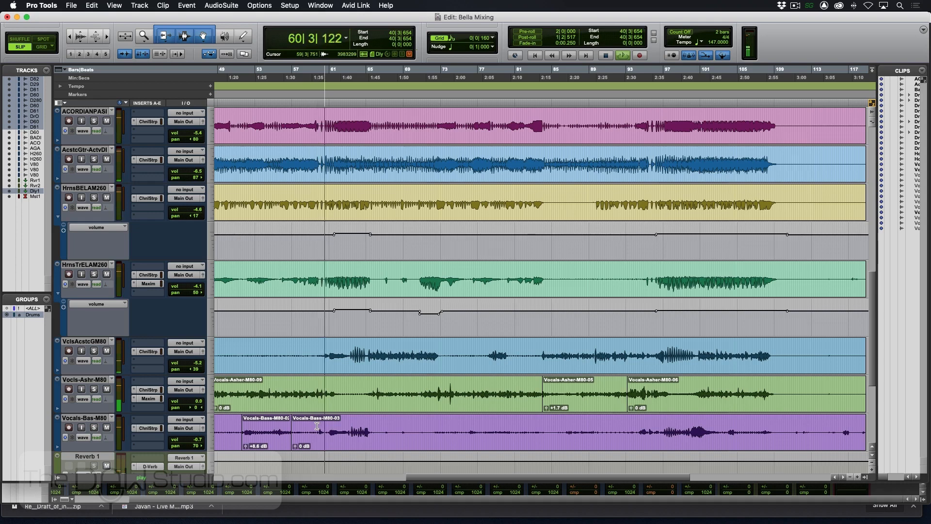
key(super+bracketleft)
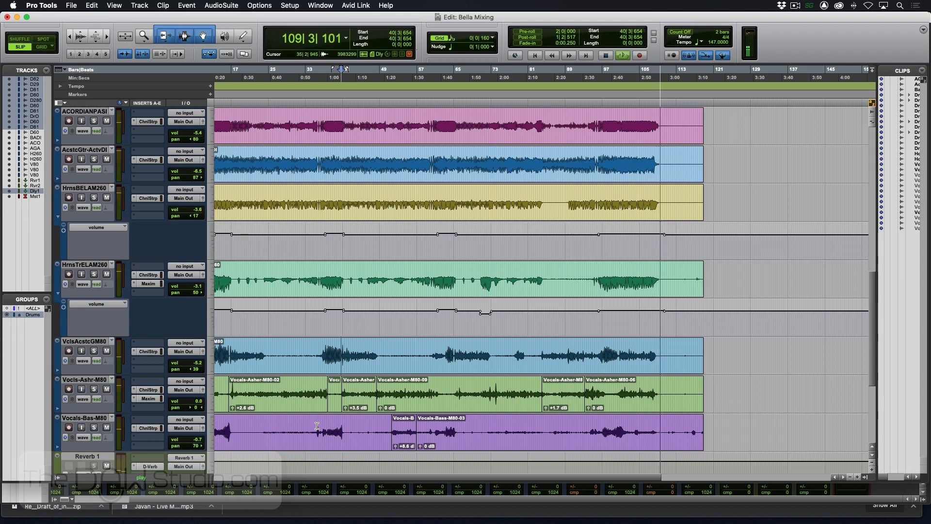
key(space)
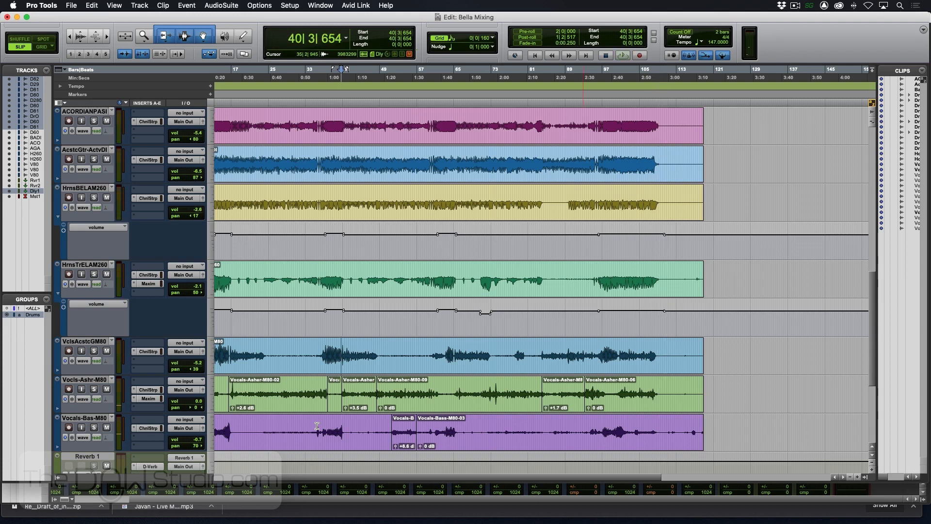